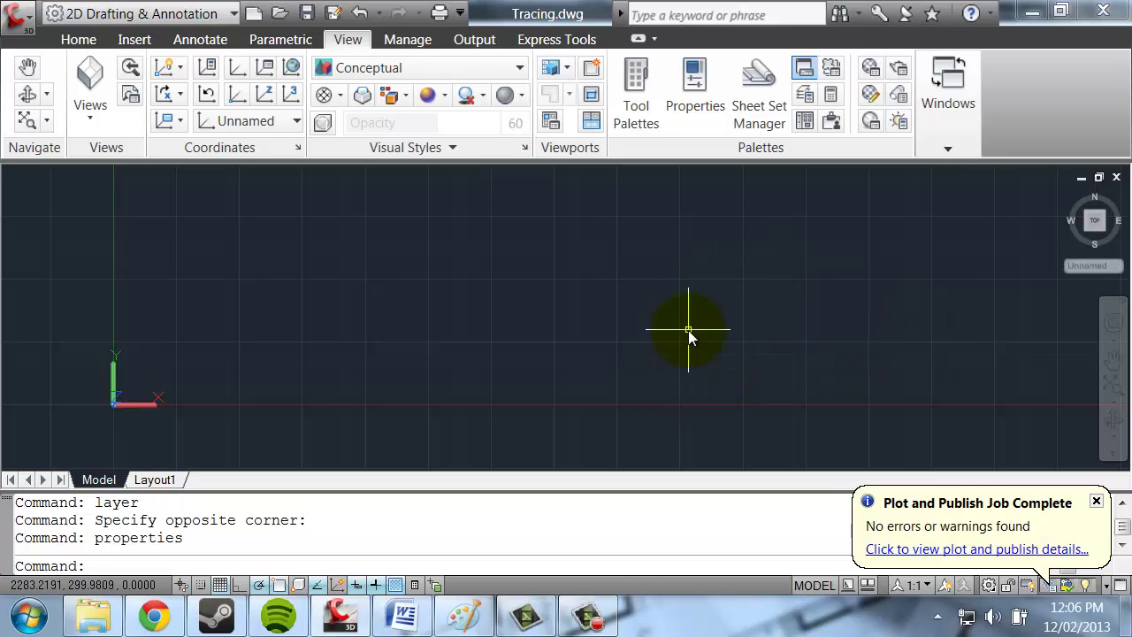
Dismiss the Plot and Publish completion balloon and pan across the empty drawing.
left_click(1095, 502)
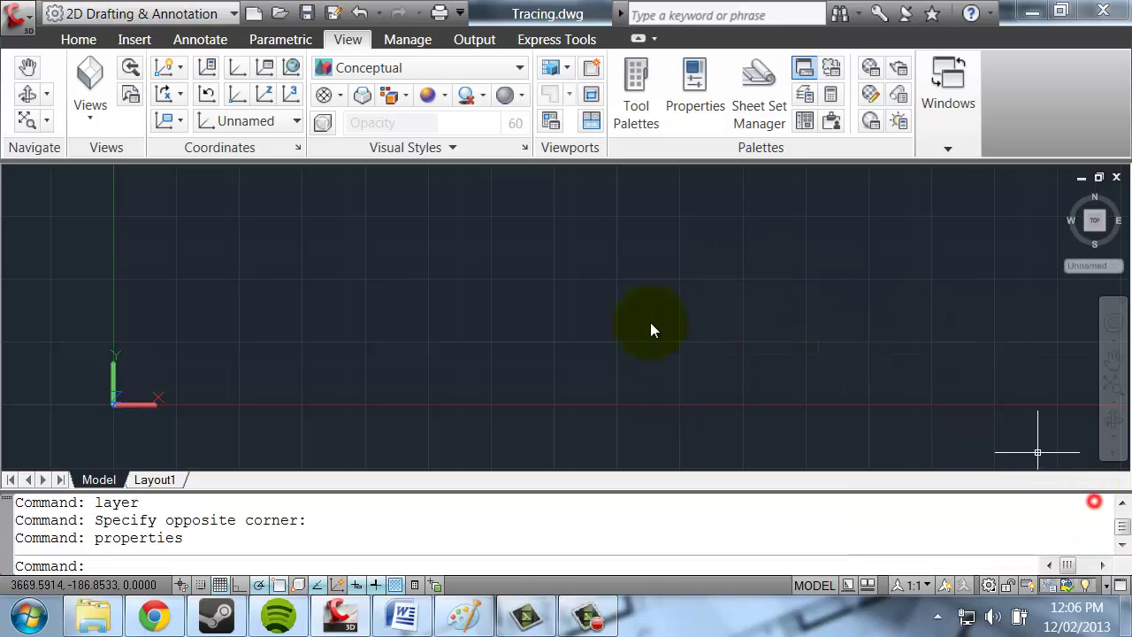
middle_click_drag(651, 328, 553, 281)
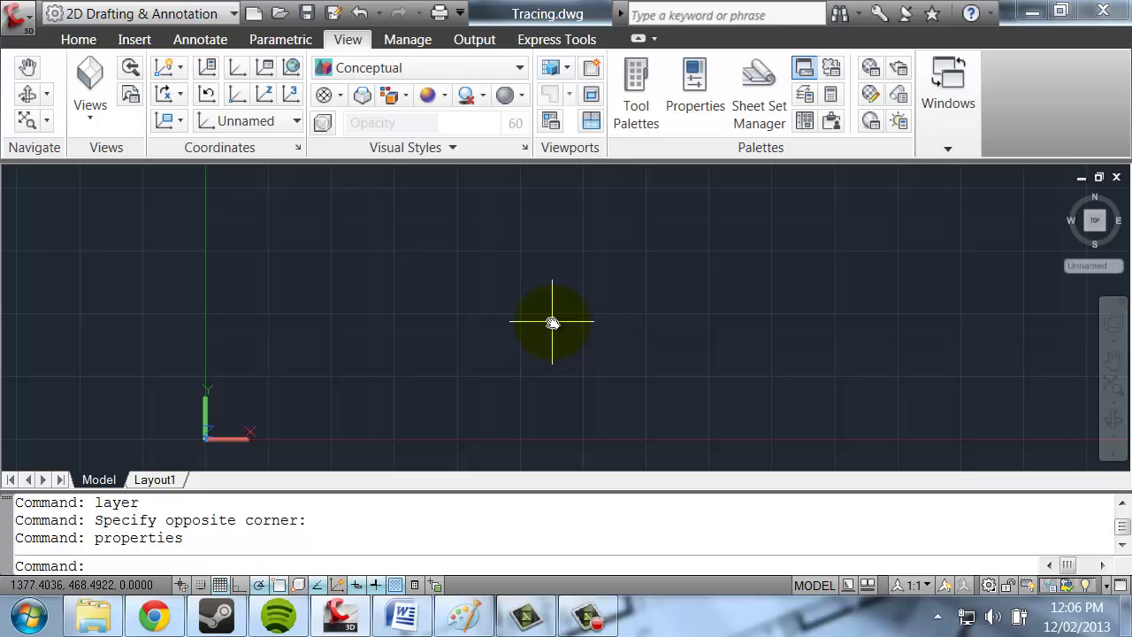
mouse_move(552, 323)
middle_mouse_down()
mouse_move(486, 313)
mouse_move(462, 293)
mouse_move(496, 290)
middle_mouse_up()
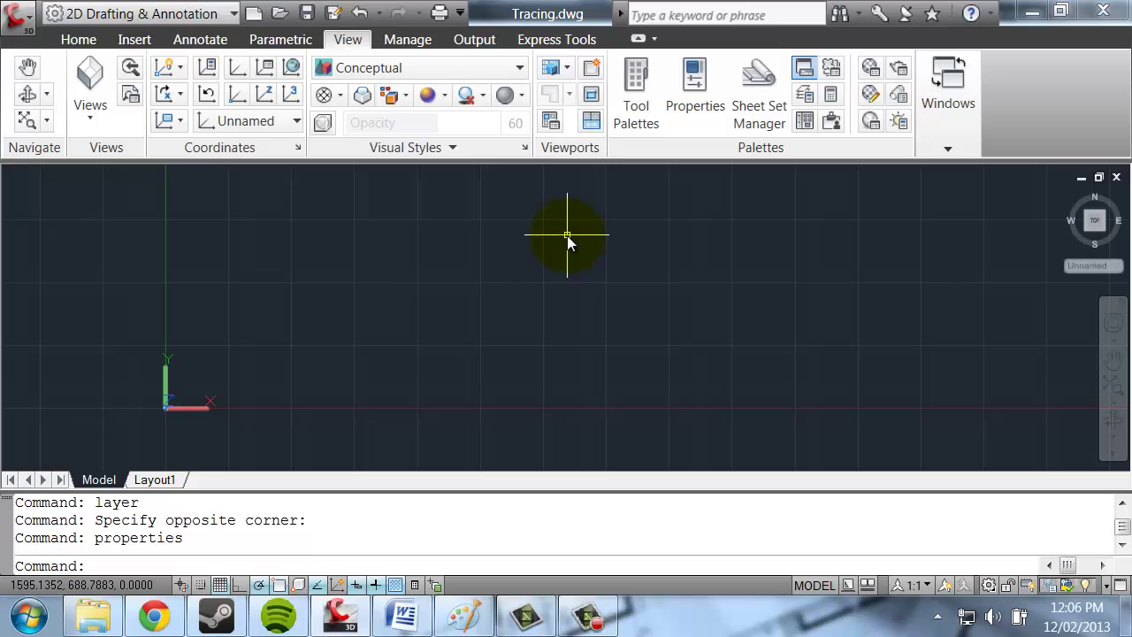
Hide the ribbon with RIBBONCLOSE to enlarge the drawing area.
type("ribbonclose")
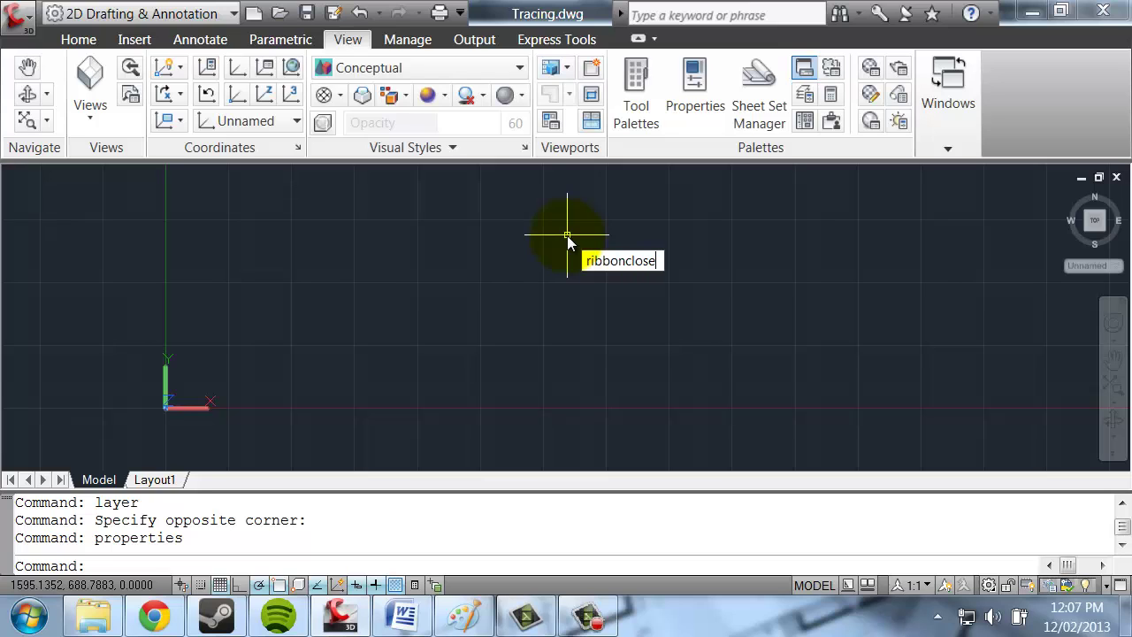
key("Return")
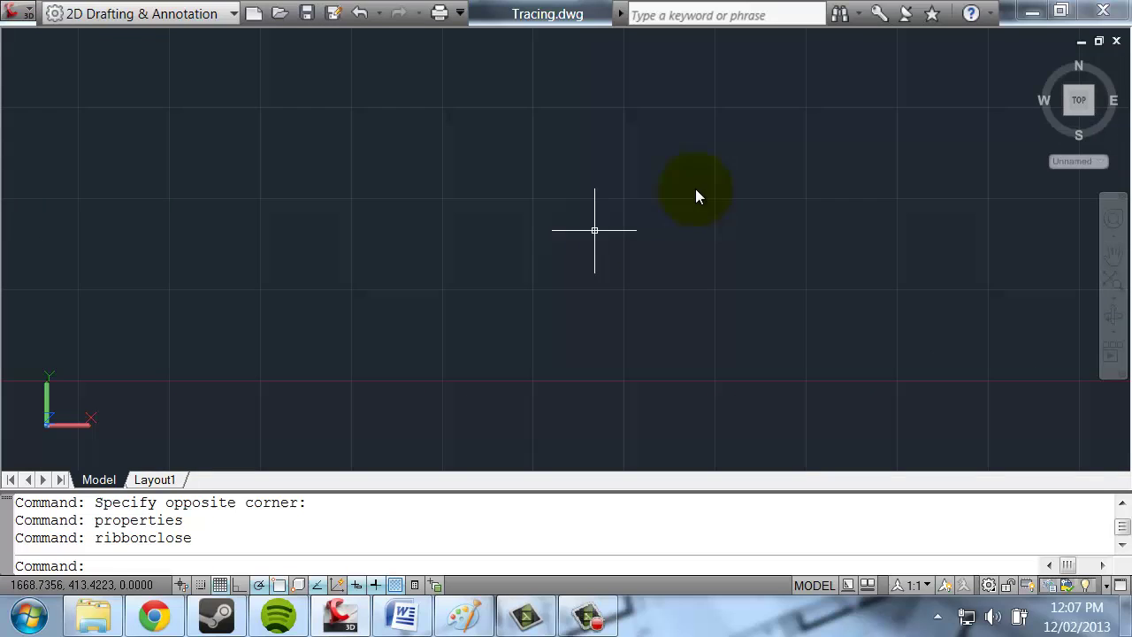
mouse_move(695, 195)
middle_mouse_down()
mouse_move(598, 274)
mouse_move(624, 301)
mouse_move(460, 321)
mouse_move(463, 346)
middle_mouse_up()
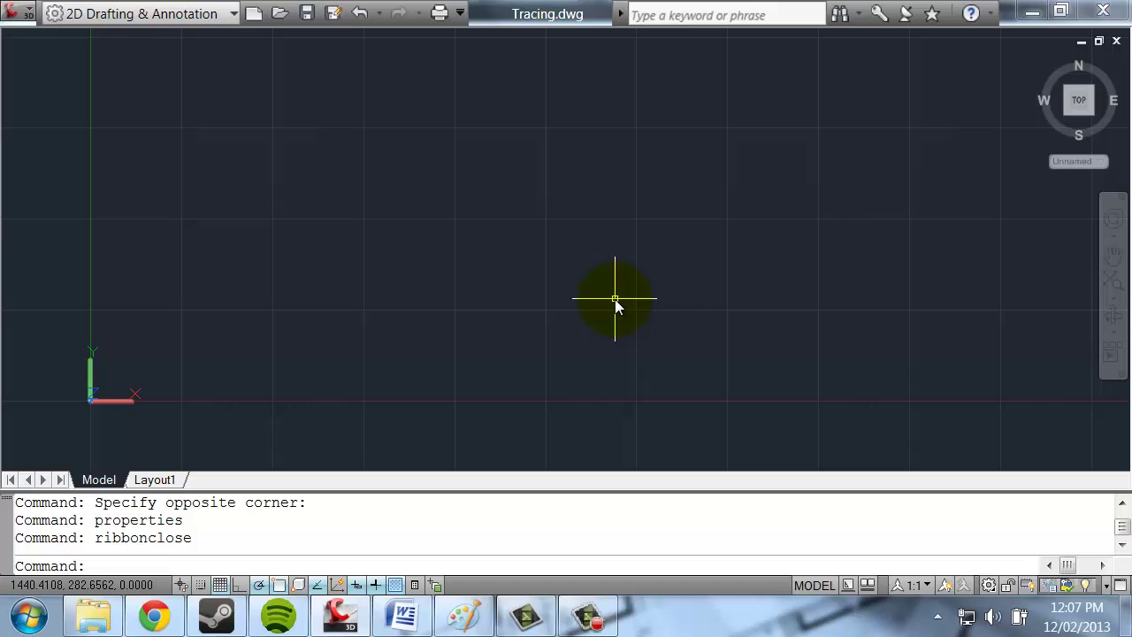
type("layer")
Dock the Layer Properties palette on the left edge as a narrow auto-hiding panel.
key("Return")
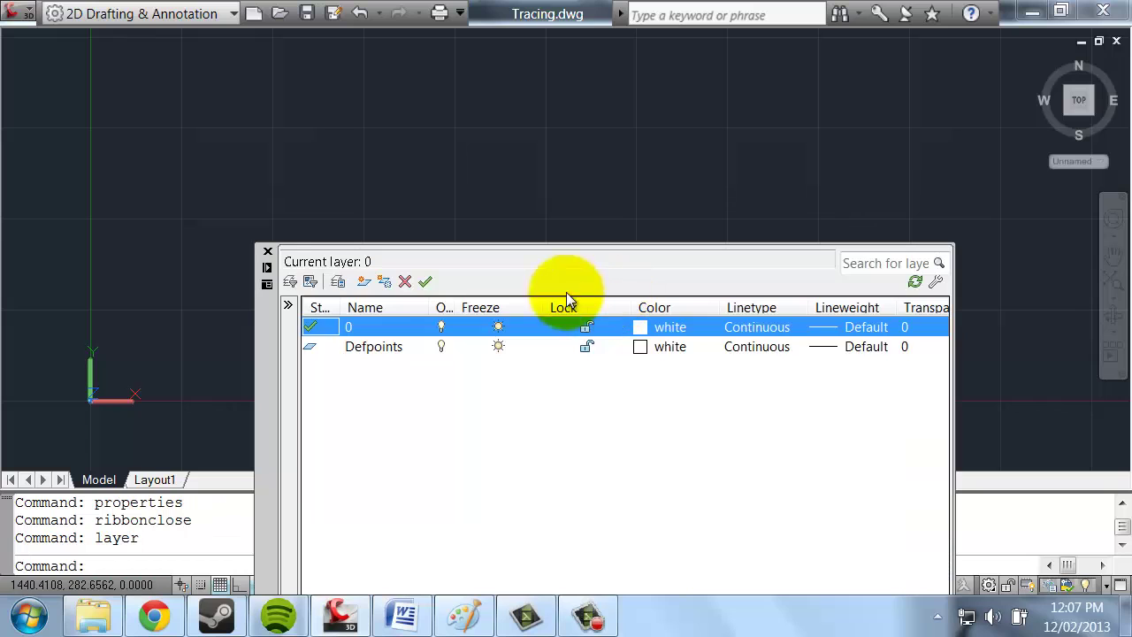
left_click_drag(250, 336, 284, 277)
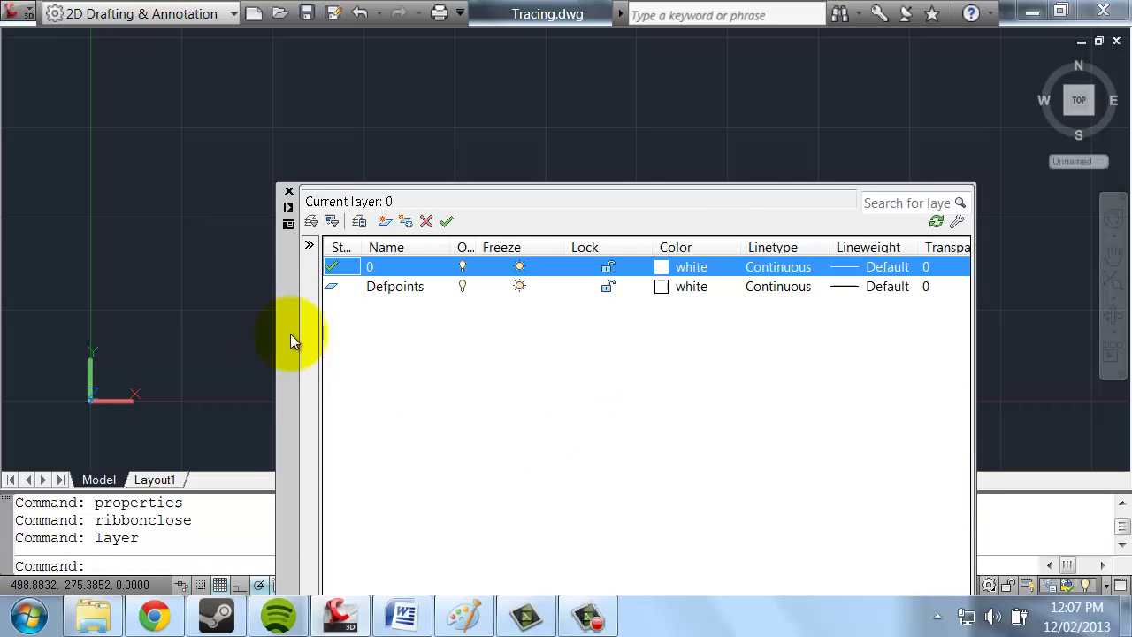
mouse_move(288, 331)
left_mouse_down()
mouse_move(416, 216)
mouse_move(391, 256)
mouse_move(394, 246)
mouse_move(3, 220)
left_mouse_up()
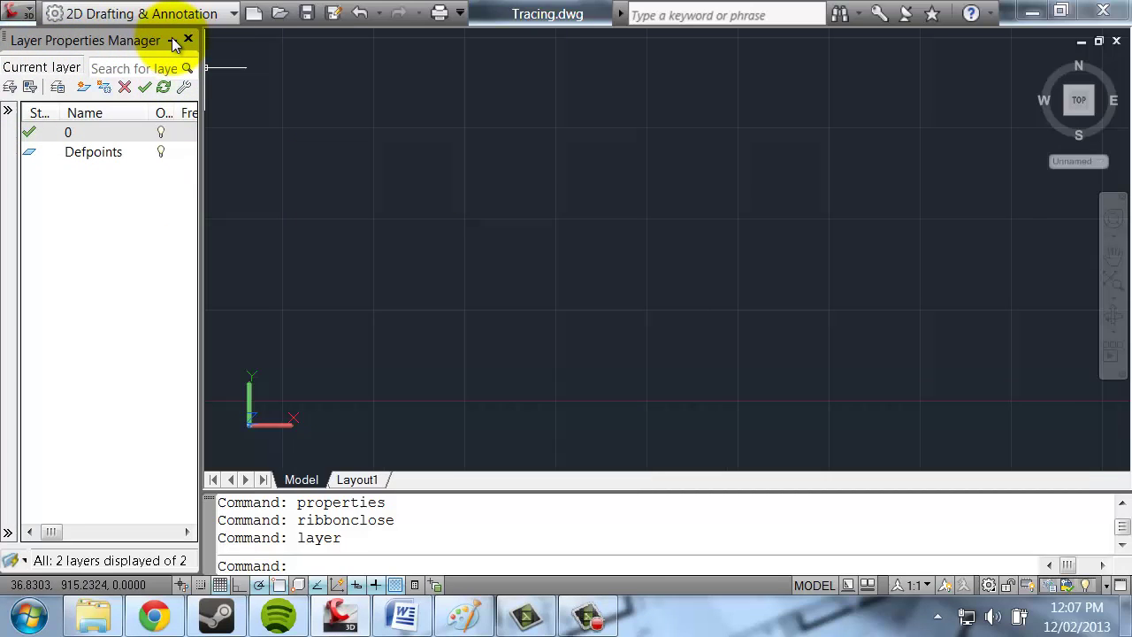
left_click(173, 42)
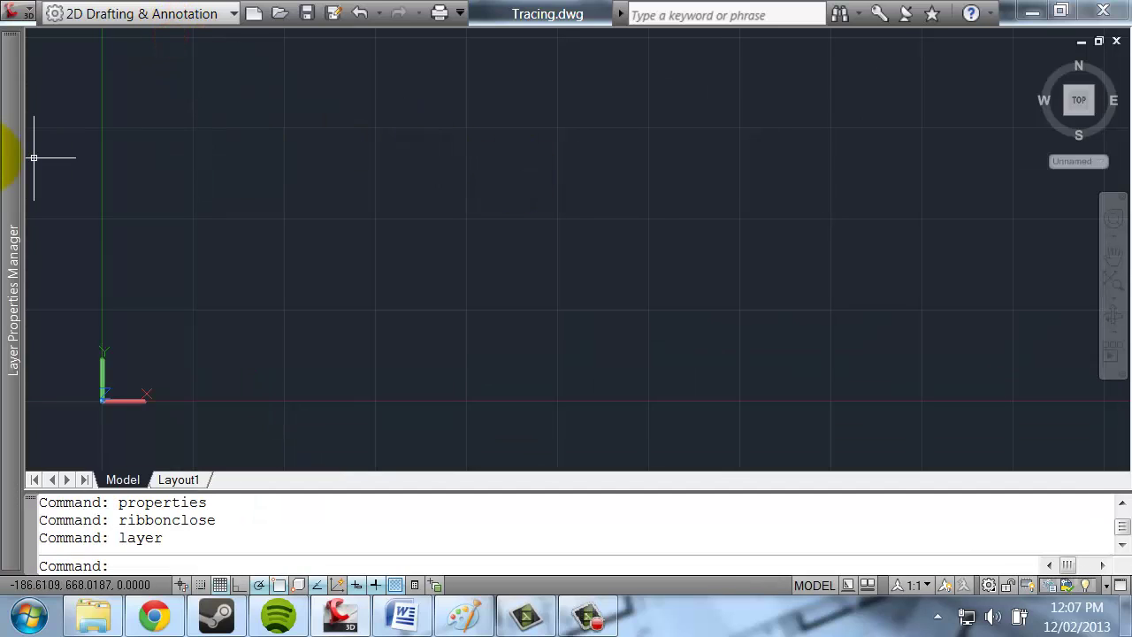
mouse_move(11, 156)
left_click_drag(725, 156, 367, 157)
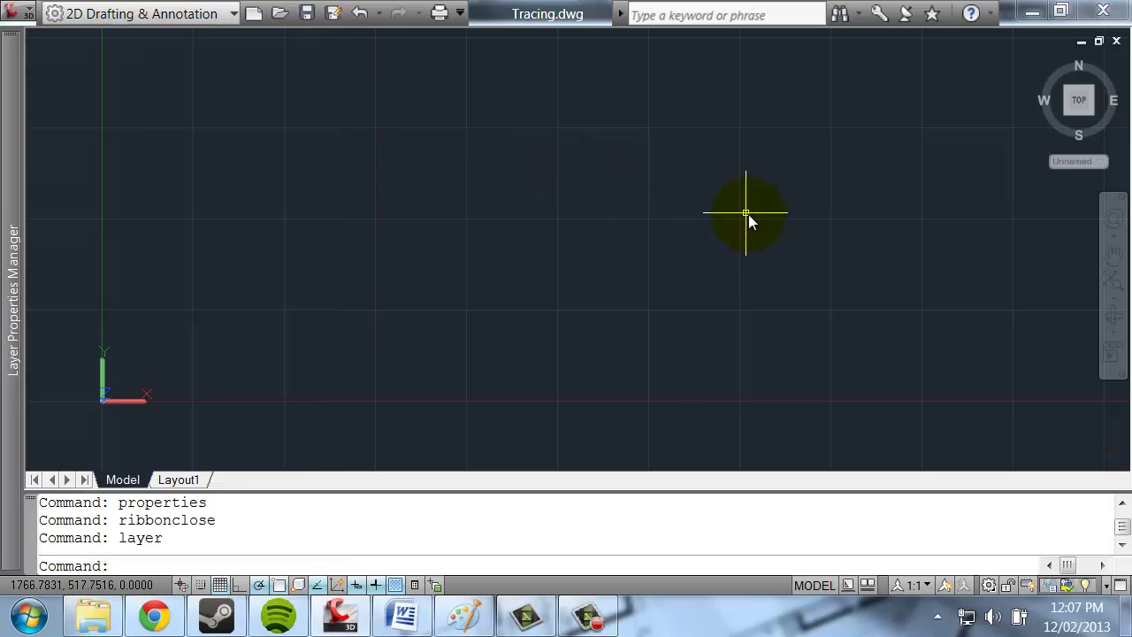
mouse_move(8, 248)
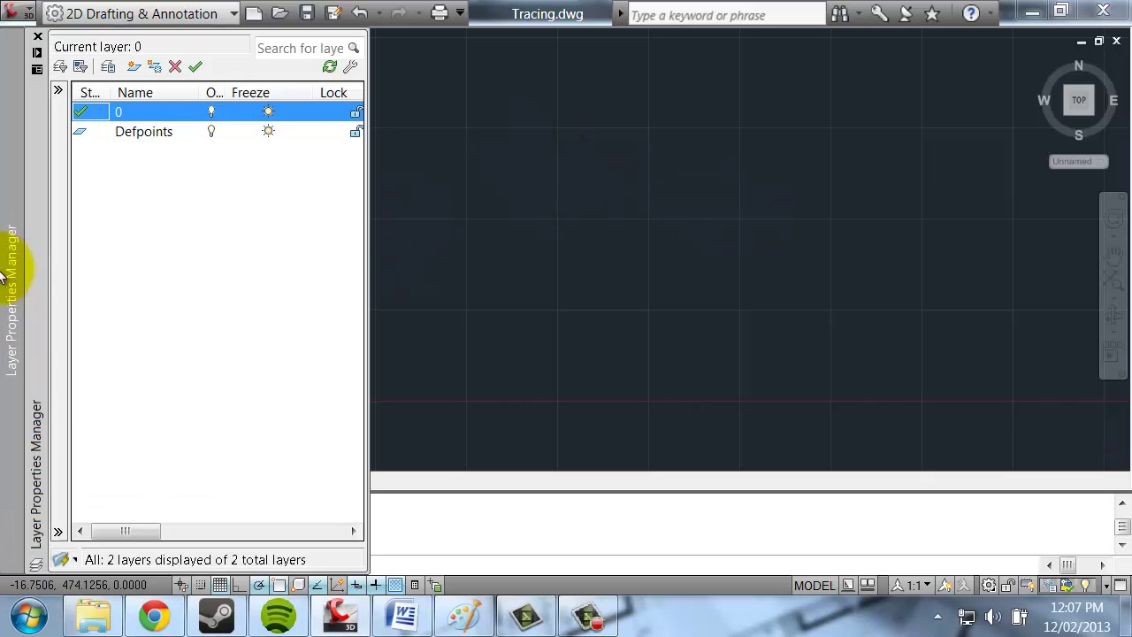
Add a layer named Picture, make it current, and switch to Chrome.
left_click(133, 67)
type("Pi")
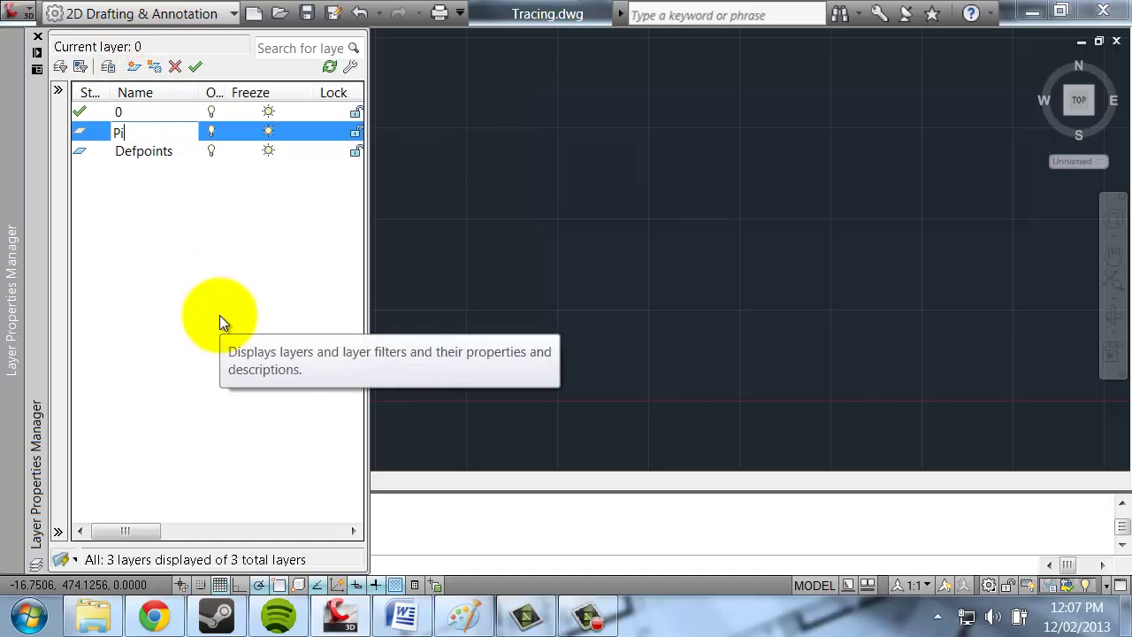
type("cture")
key("Return")
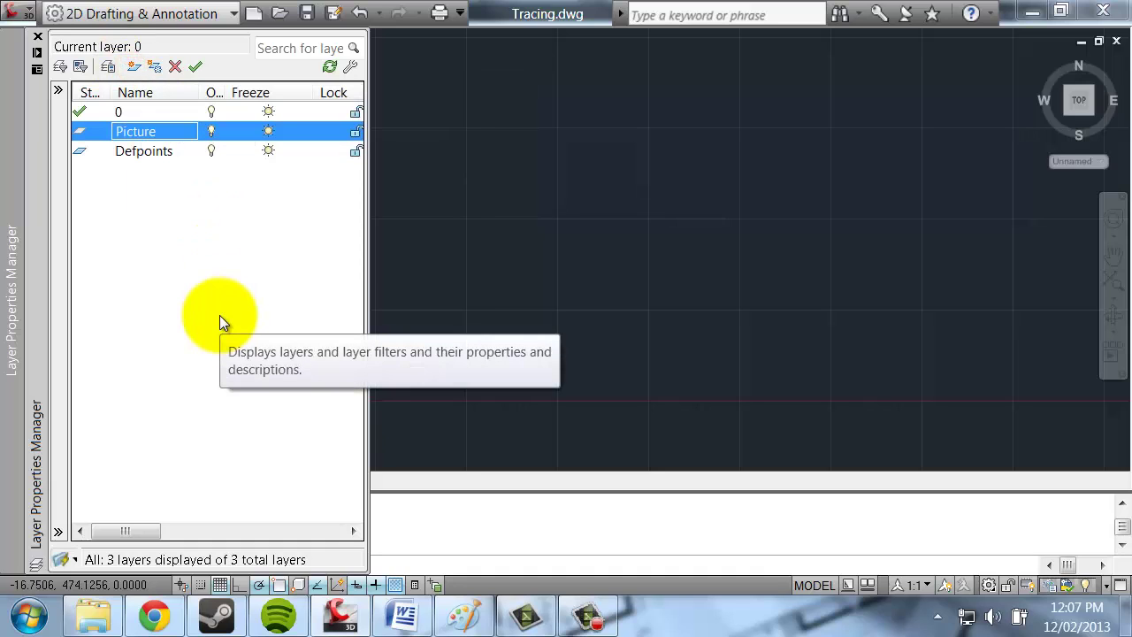
double_click(82, 135)
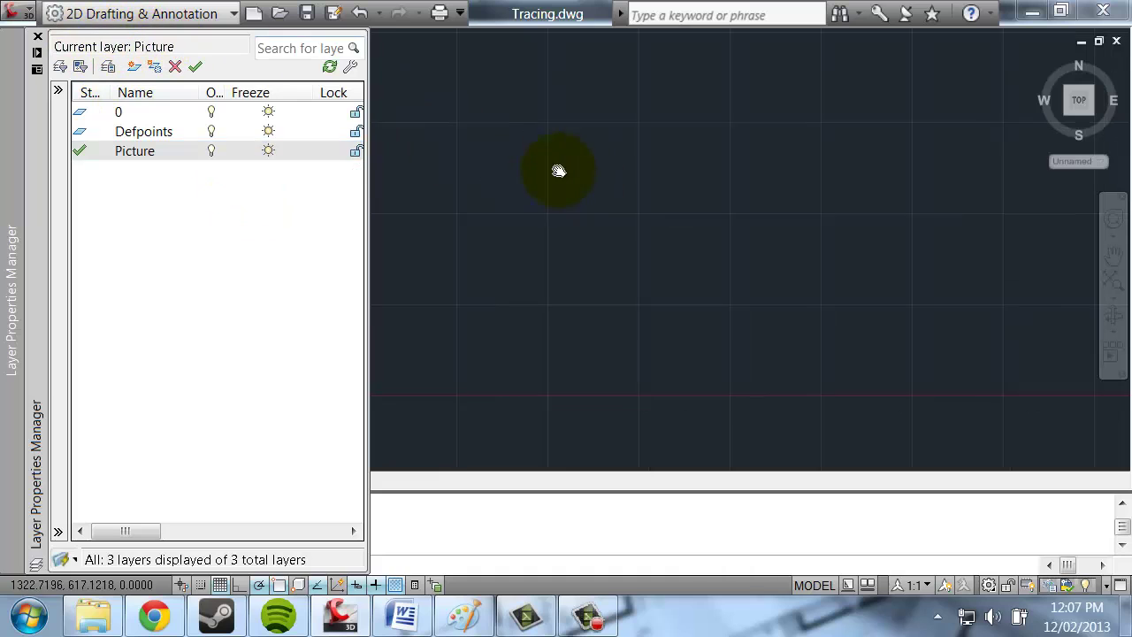
left_click(153, 616)
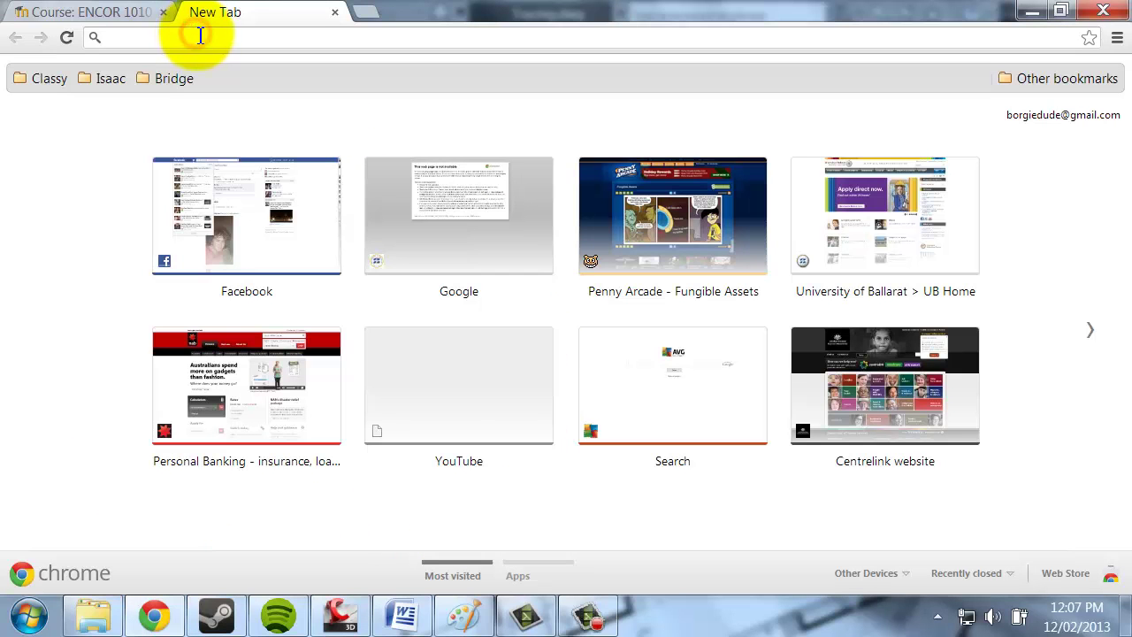
Search Google Images for 'pokemon' and preview the Jolteon picture.
type("pokemon")
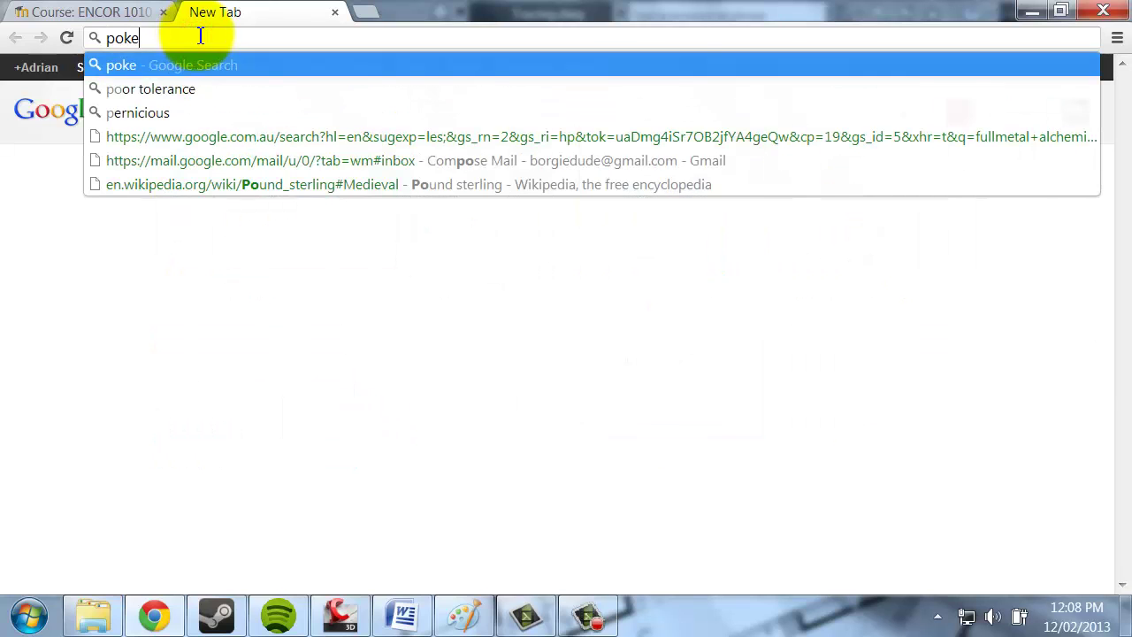
key("Return")
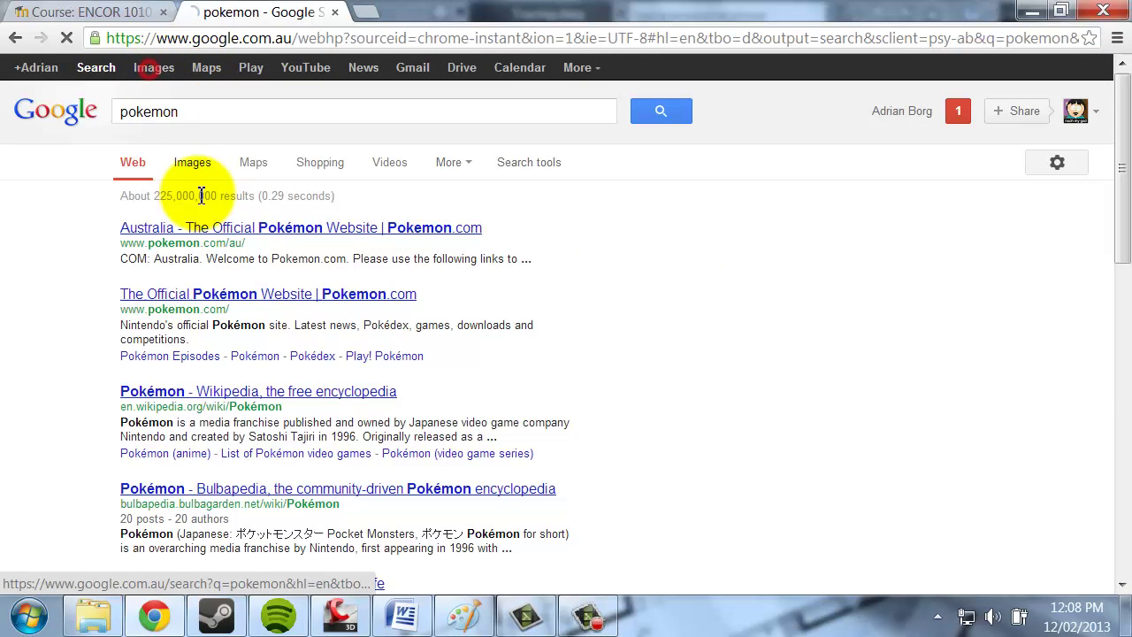
left_click(195, 166)
scroll(445, 283, "down", 3)
scroll(444, 283, "down", 8)
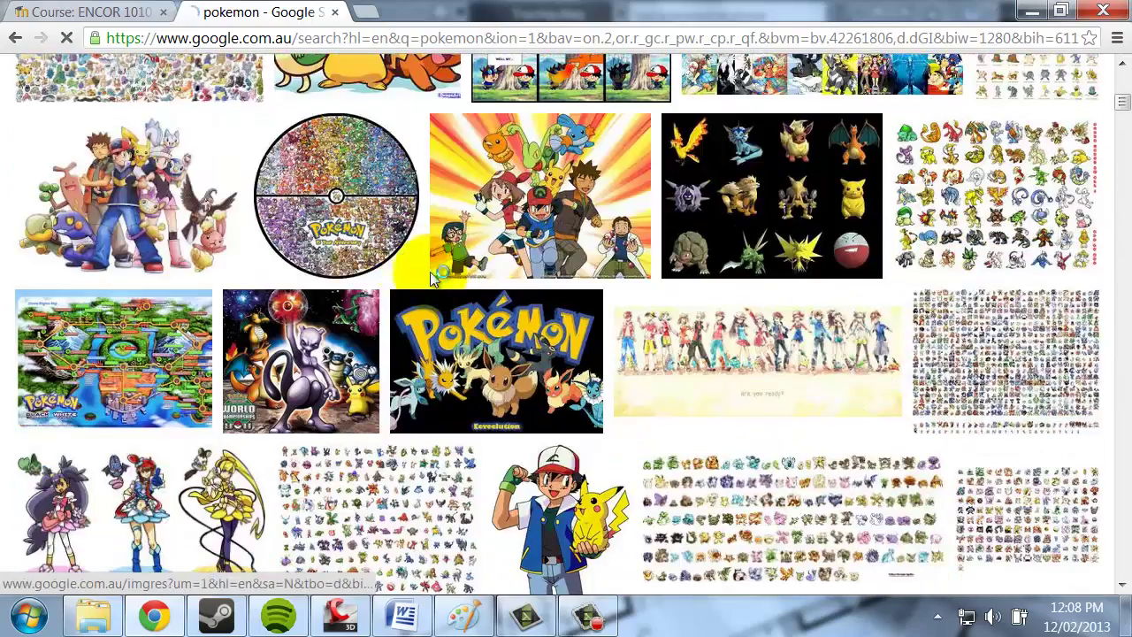
scroll(51, 328, "down", 2)
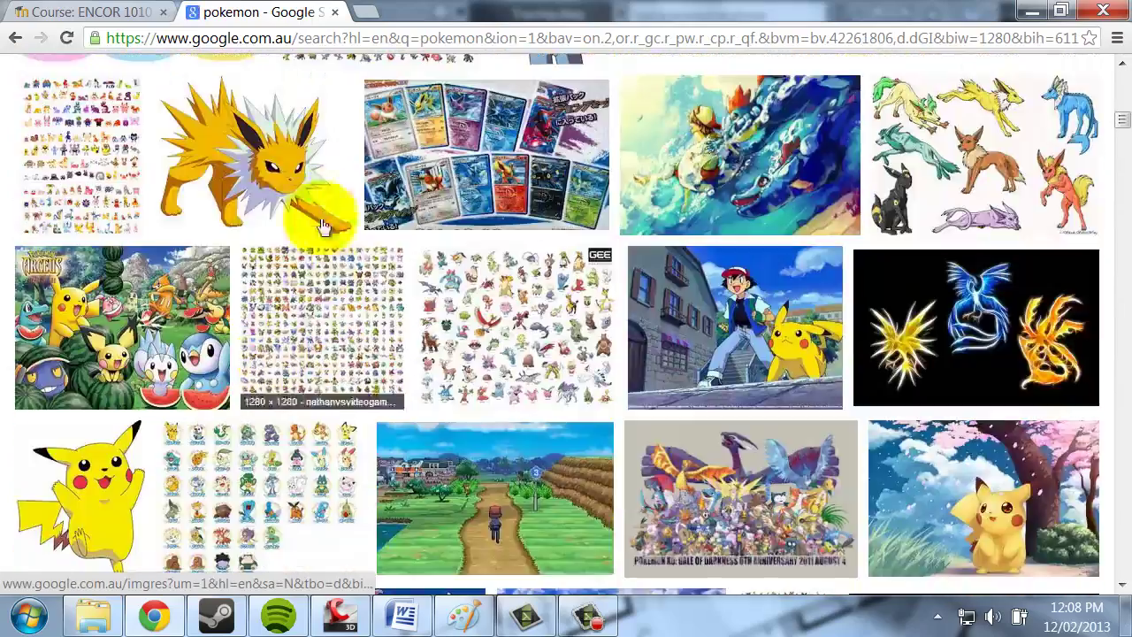
left_click(251, 146)
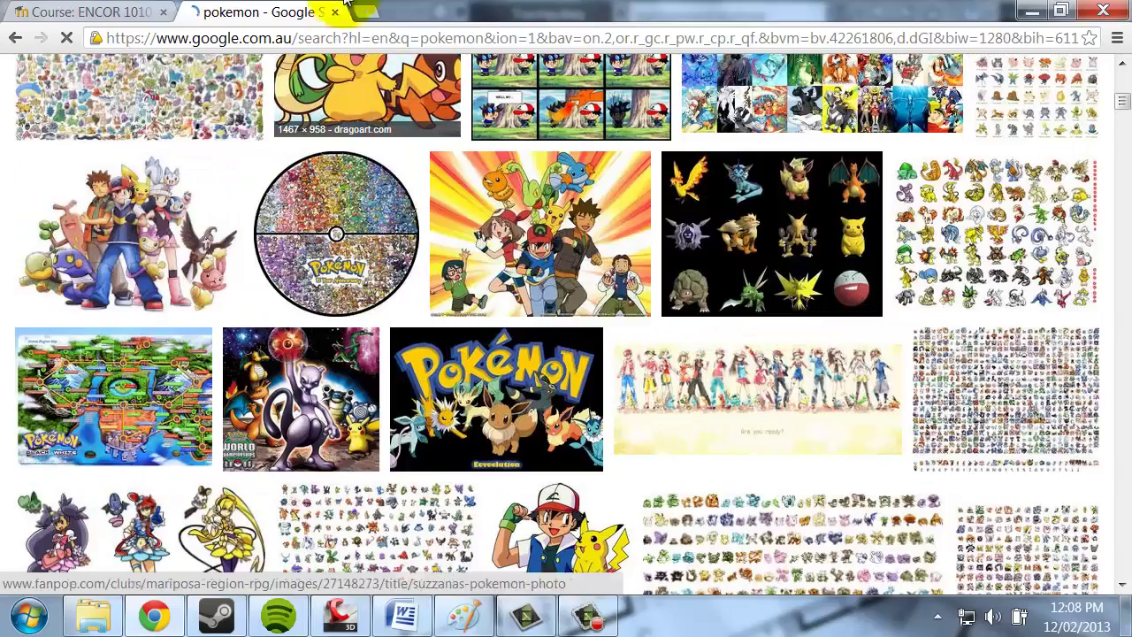
Search for 'ford cortina' in a new browser tab.
left_click(365, 12)
type("ca")
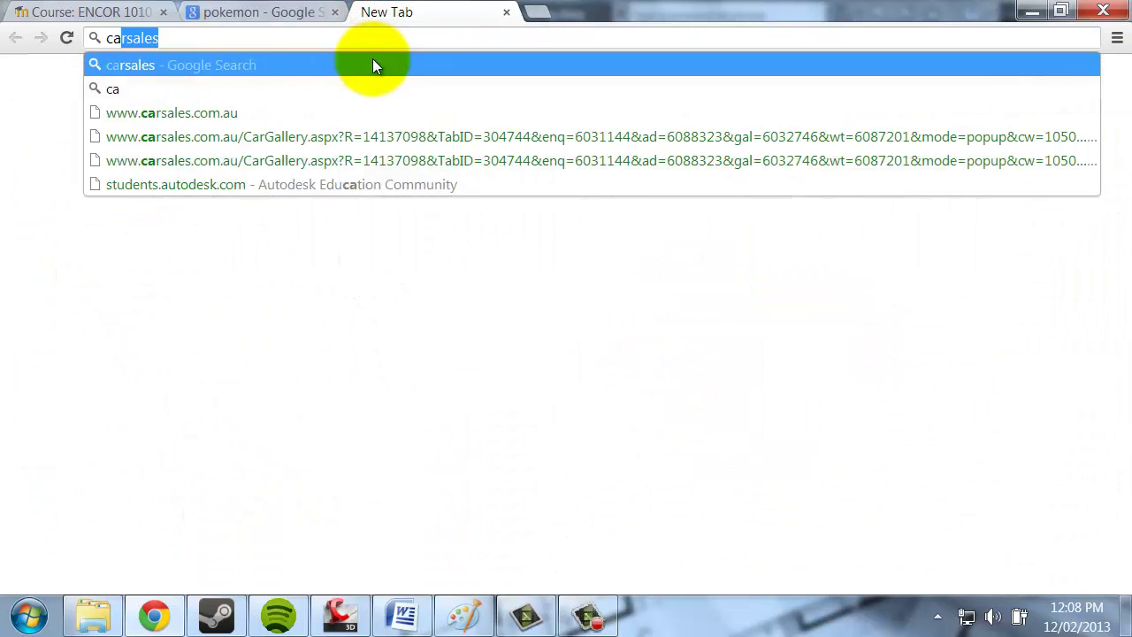
key("BackSpace")
key("BackSpace")
type("ford cortina")
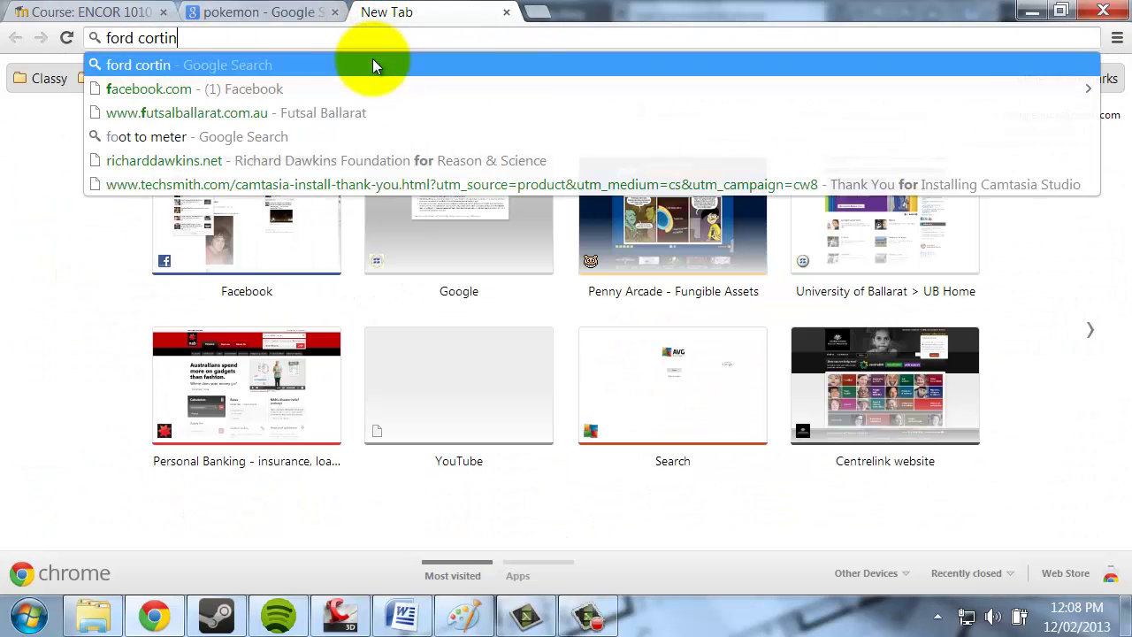
key("Return")
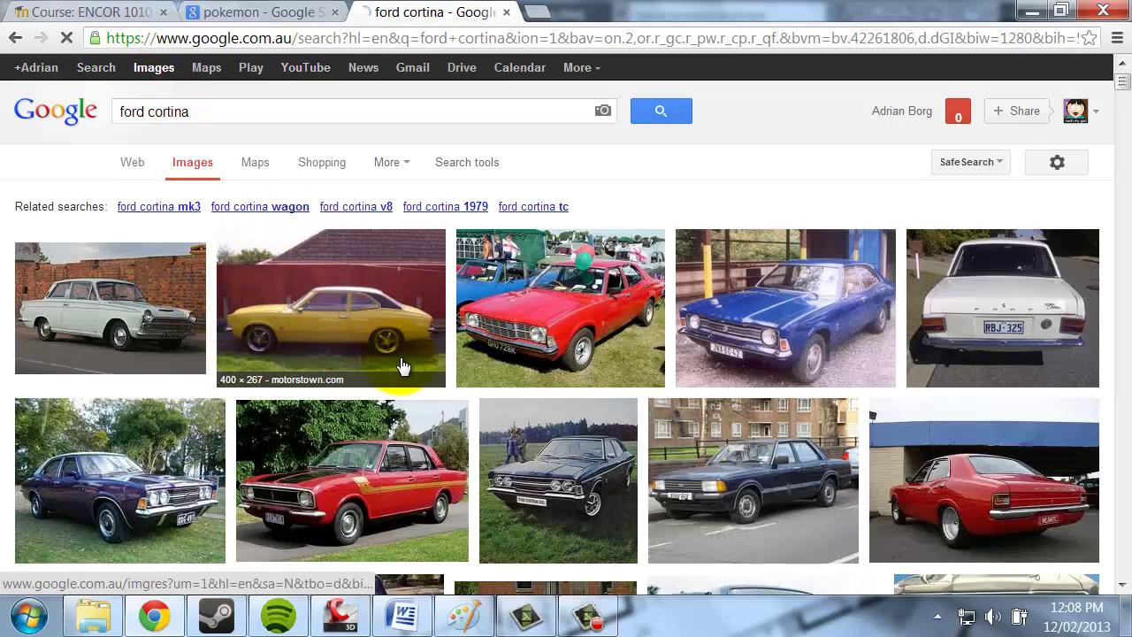
scroll(719, 328, "down", 1)
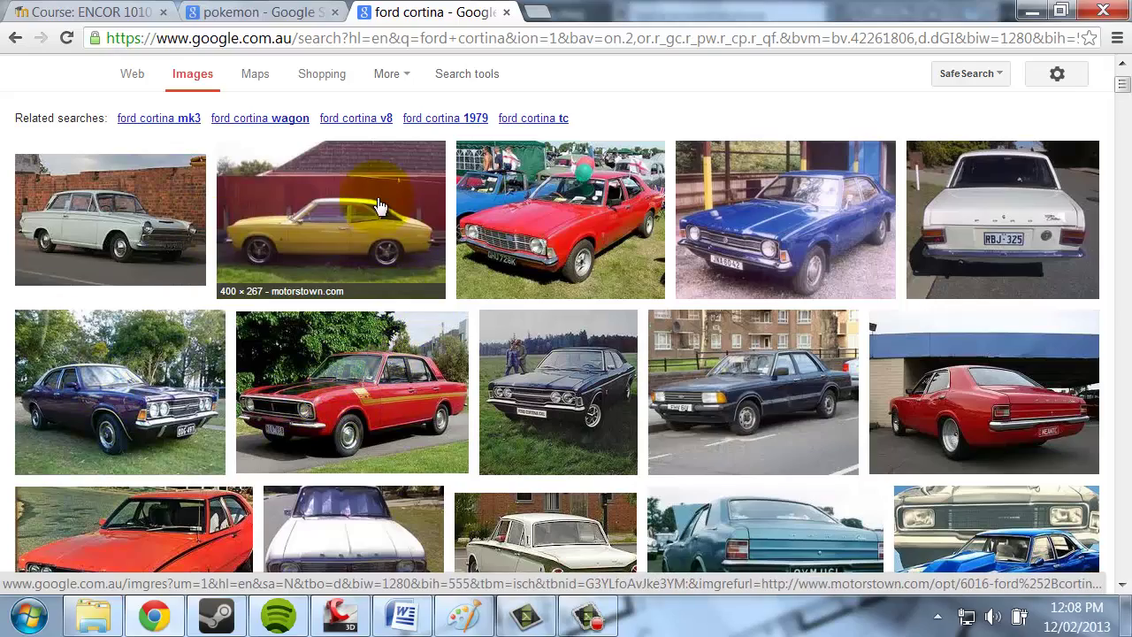
Return to the pokemon results and open the full-size Jolteon image.
left_click(232, 12)
scroll(531, 380, "down", 2)
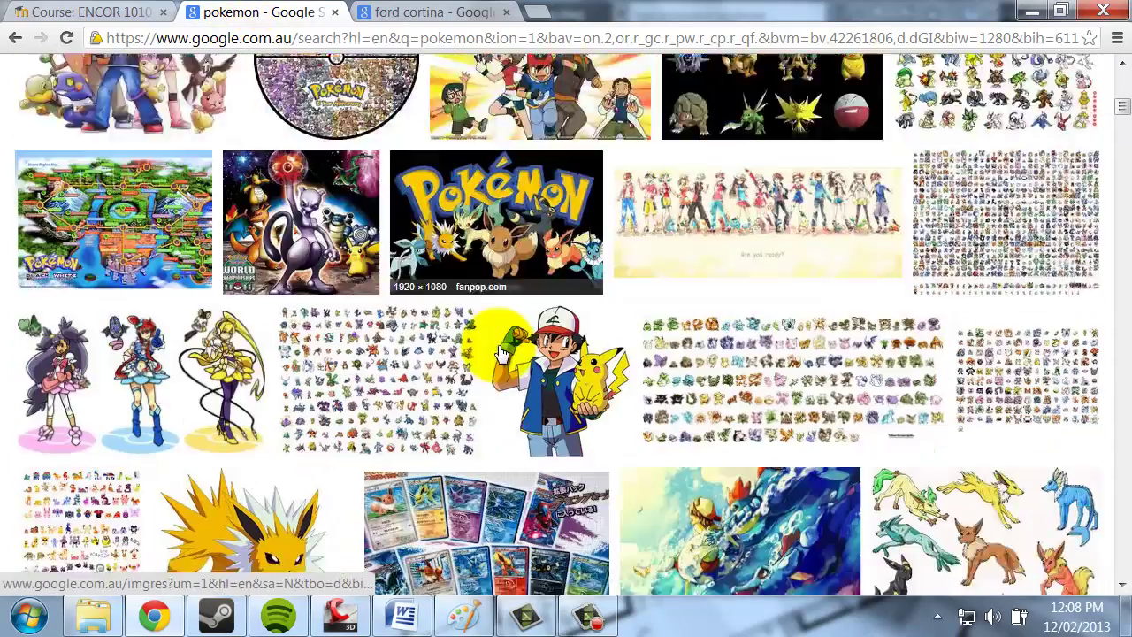
left_click(252, 531)
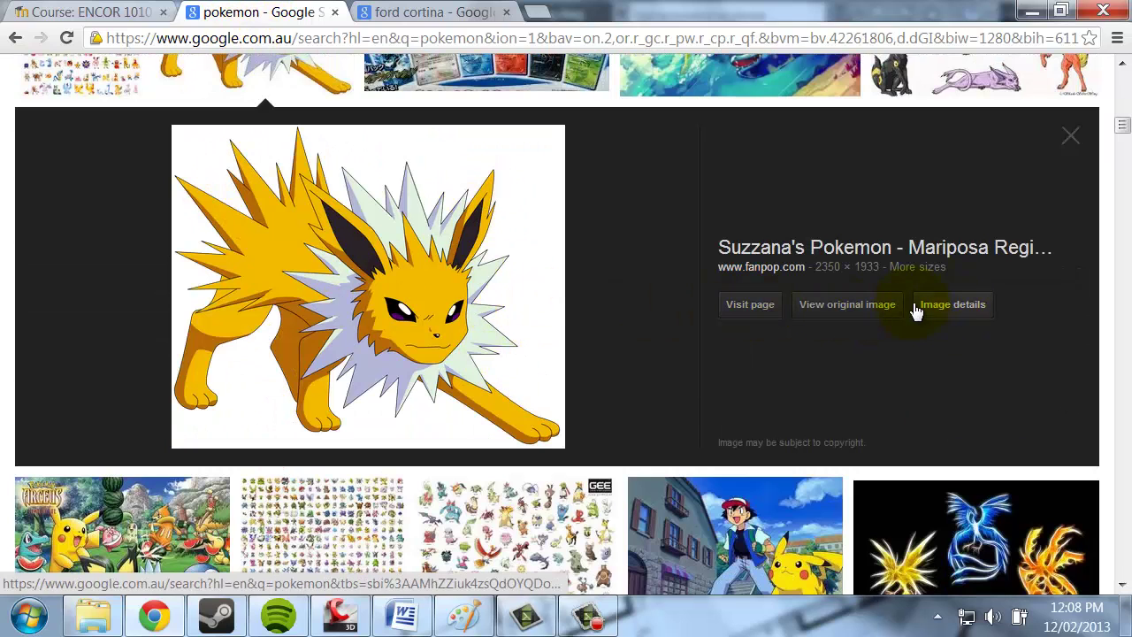
left_click(819, 312)
left_click(525, 286)
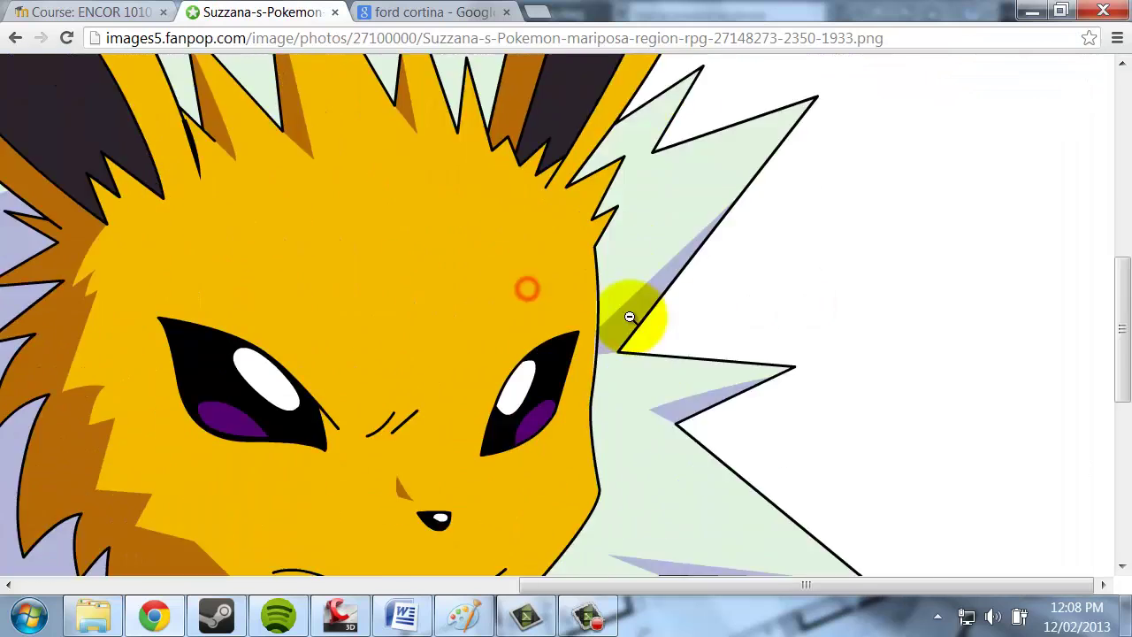
Copy the full-size Jolteon image to the clipboard.
scroll(636, 324, "down", 4)
scroll(613, 329, "up", 5)
right_click(482, 284)
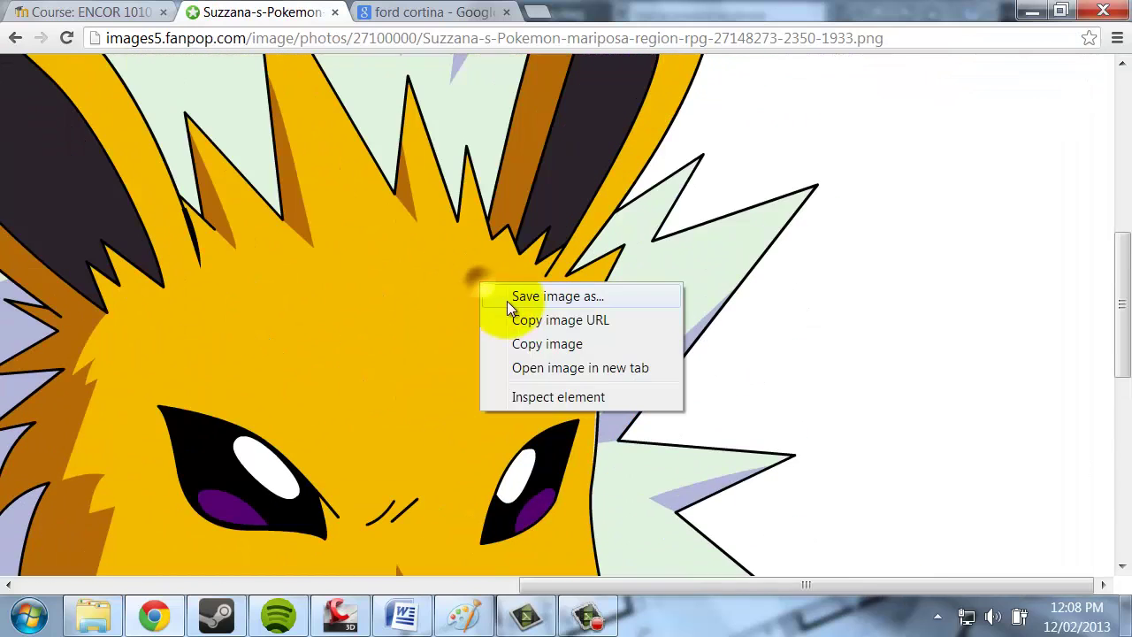
left_click(541, 342)
right_click(306, 235)
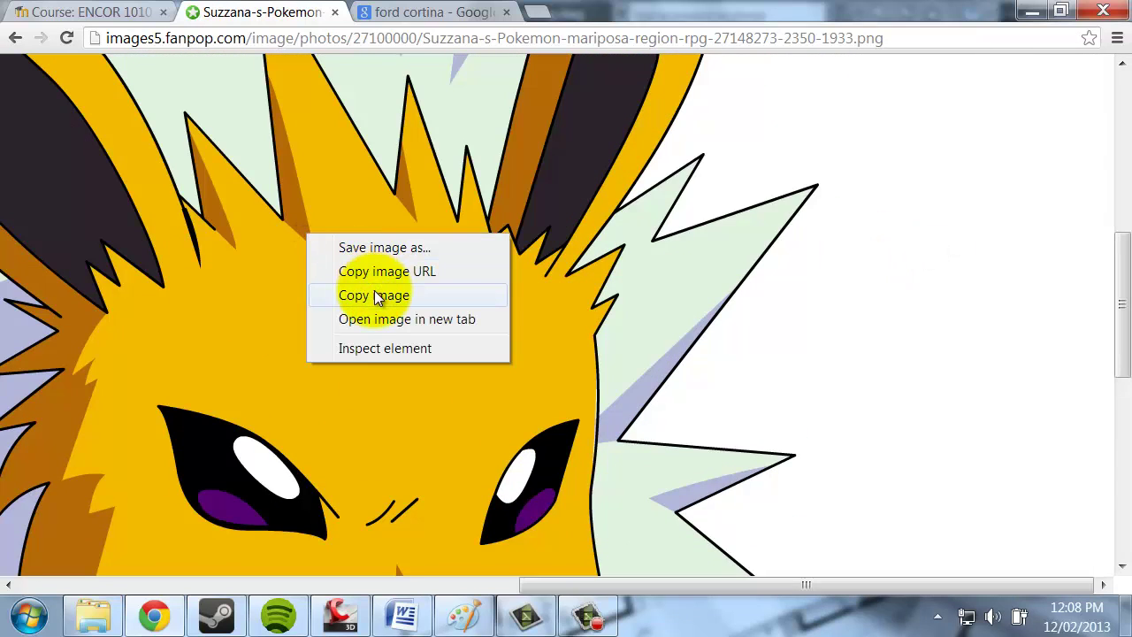
left_click(375, 297)
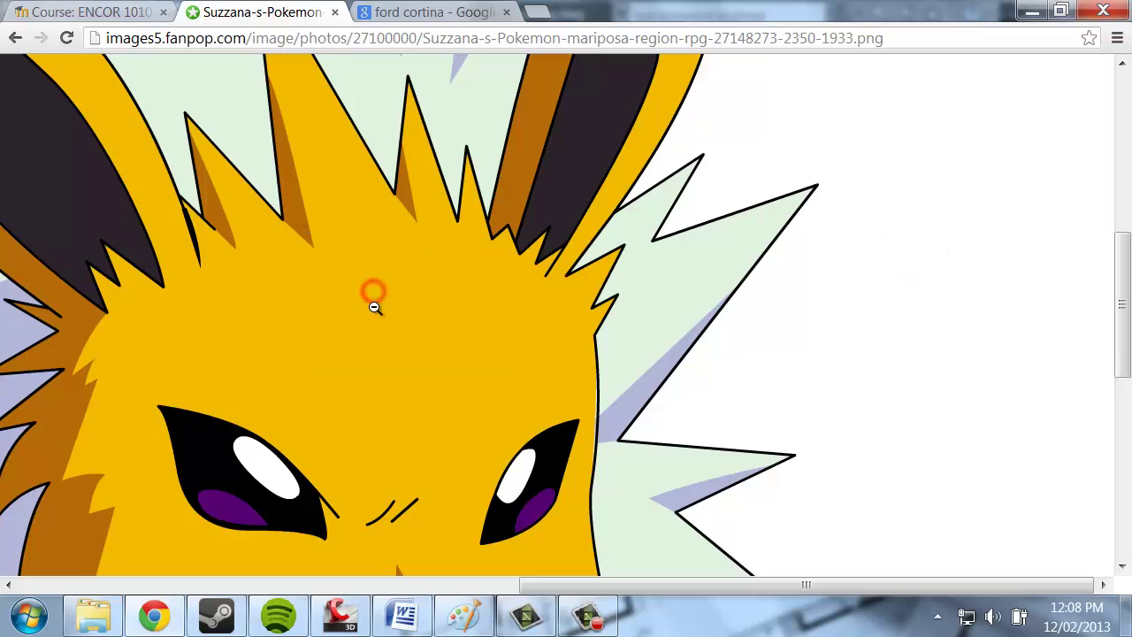
Paste the Jolteon picture into the drawing and place it.
left_click(347, 614)
key("ctrl+v")
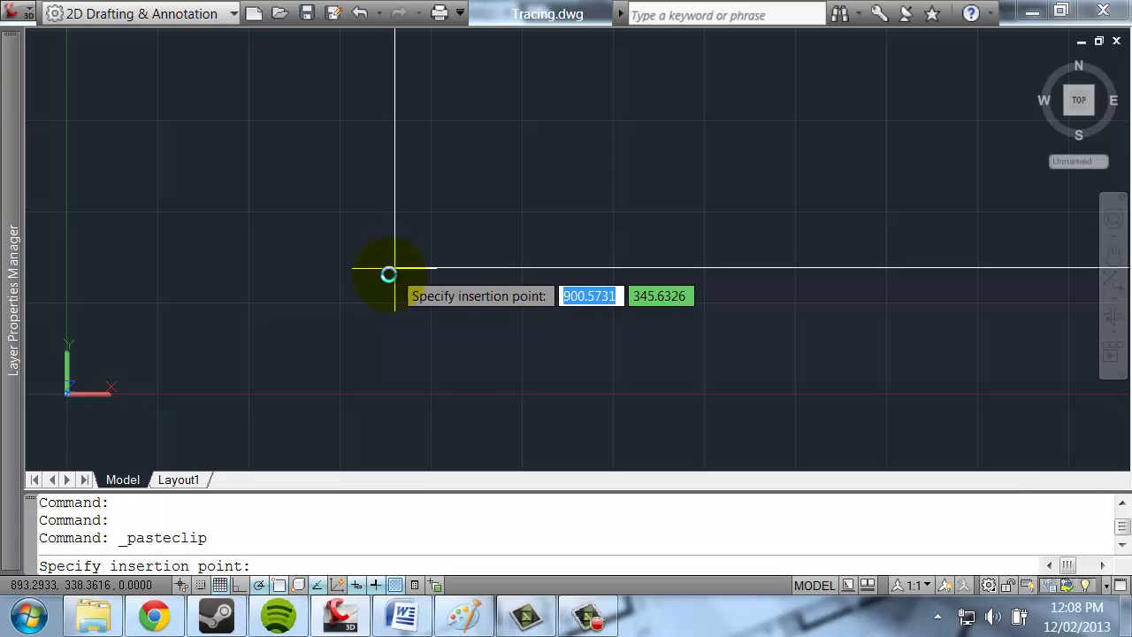
scroll(378, 297, "down", 3)
left_click(378, 297)
Scale the pasted picture by 0.5 from its corner.
left_click(518, 328)
left_click(339, 249)
type("sc")
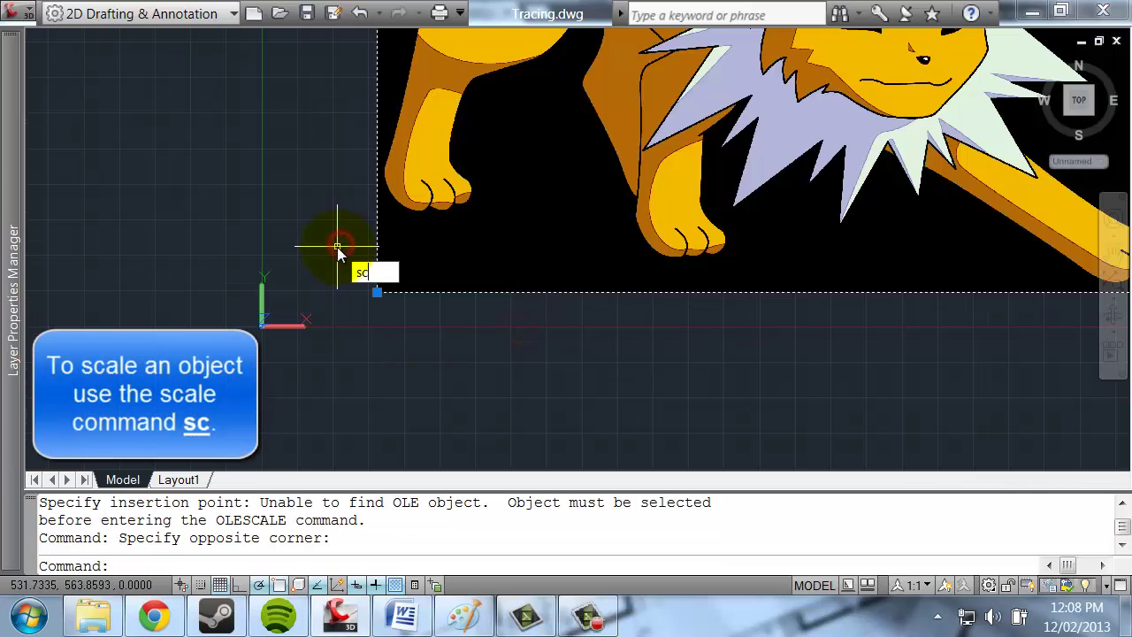
key("Return")
left_click(376, 292)
type(".5")
key("Return")
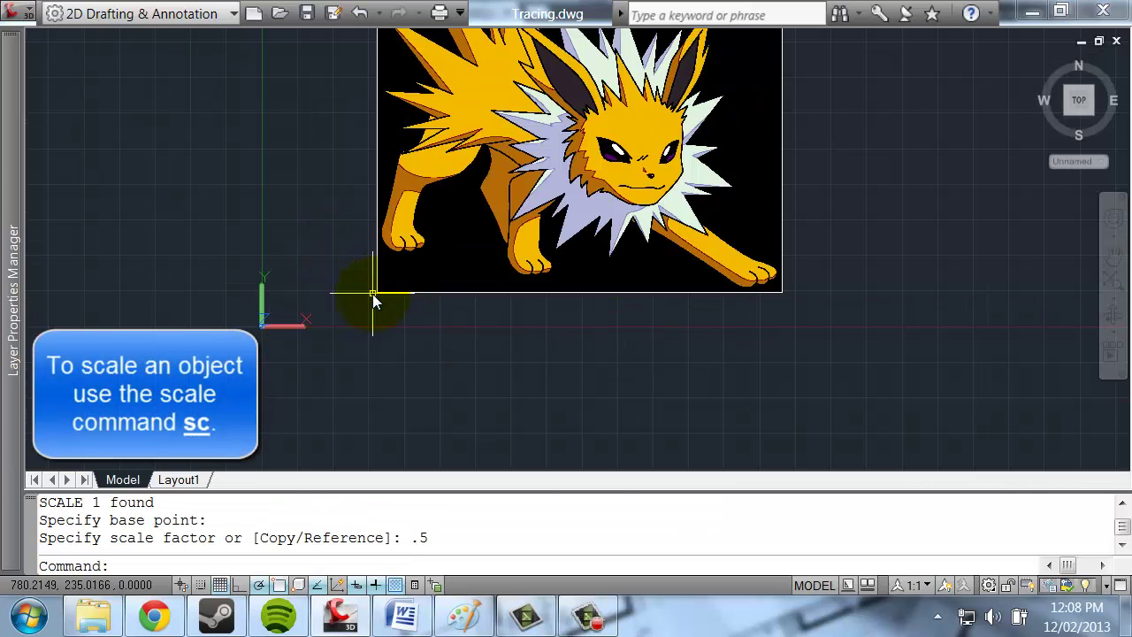
scroll(661, 216, "down", 5)
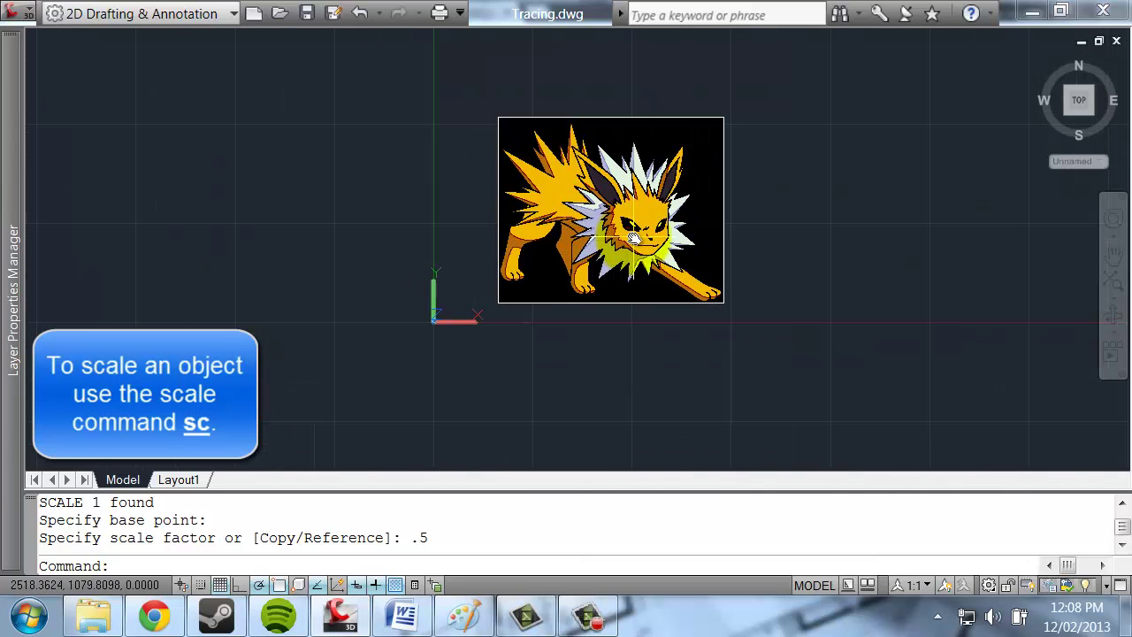
scroll(660, 217, "up", 4)
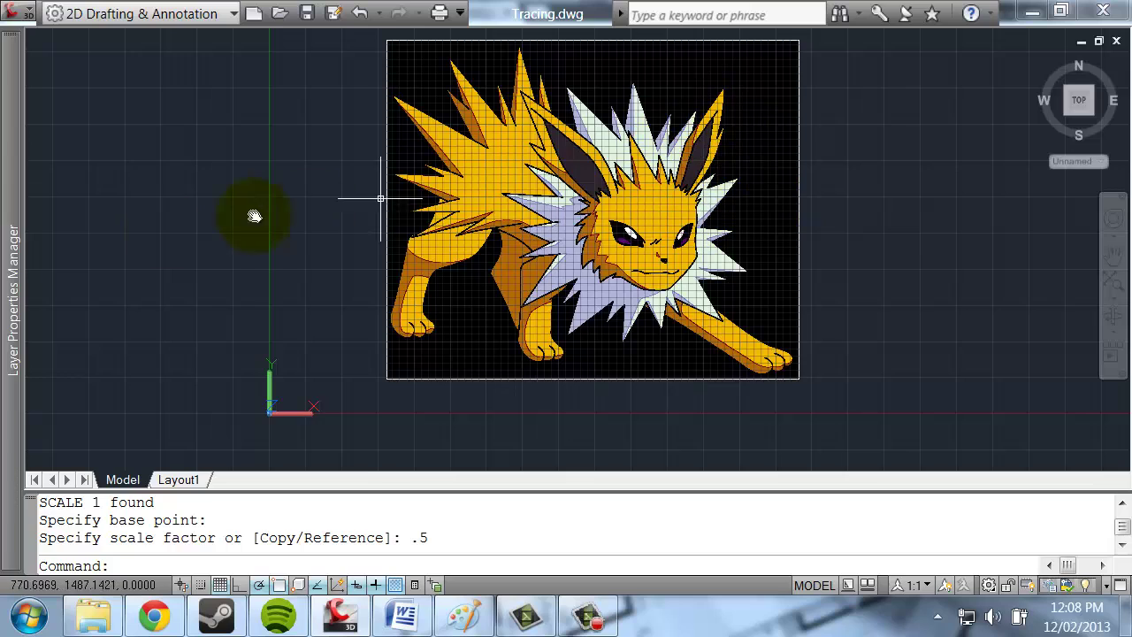
mouse_move(2, 287)
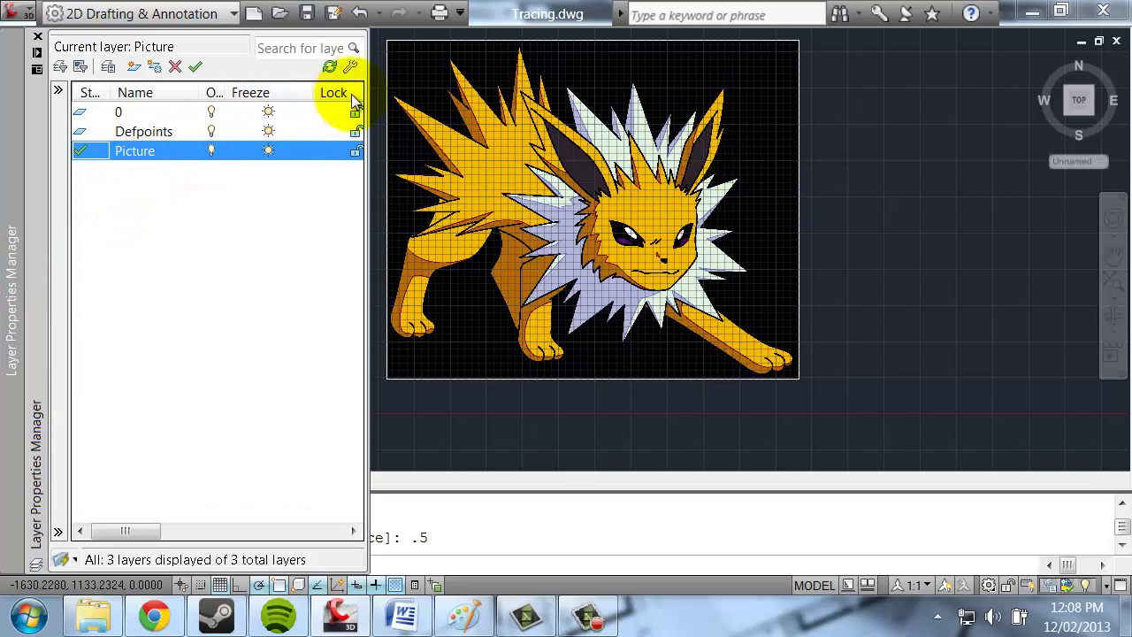
Adjust the layer list column widths and try selecting the Jolteon picture.
left_click_drag(316, 92, 289, 92)
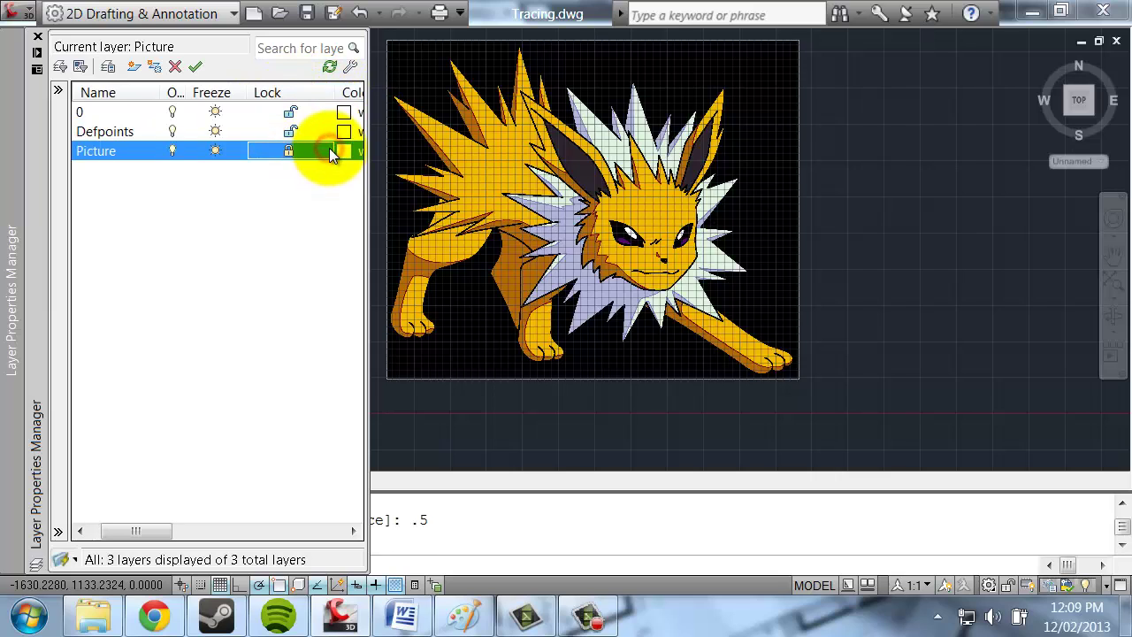
left_click(801, 191)
left_click(776, 205)
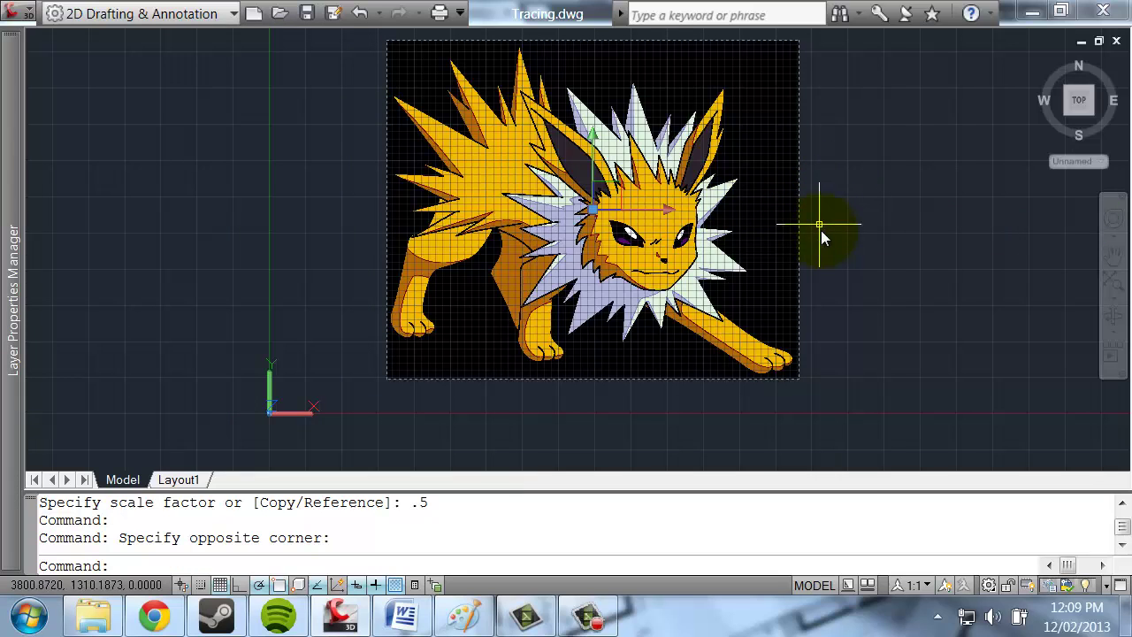
key("Escape")
left_click(861, 230)
left_click(775, 256)
Try moving the picture with M, cancelling when it cannot be selected.
type("m")
key("Return")
left_click(978, 281)
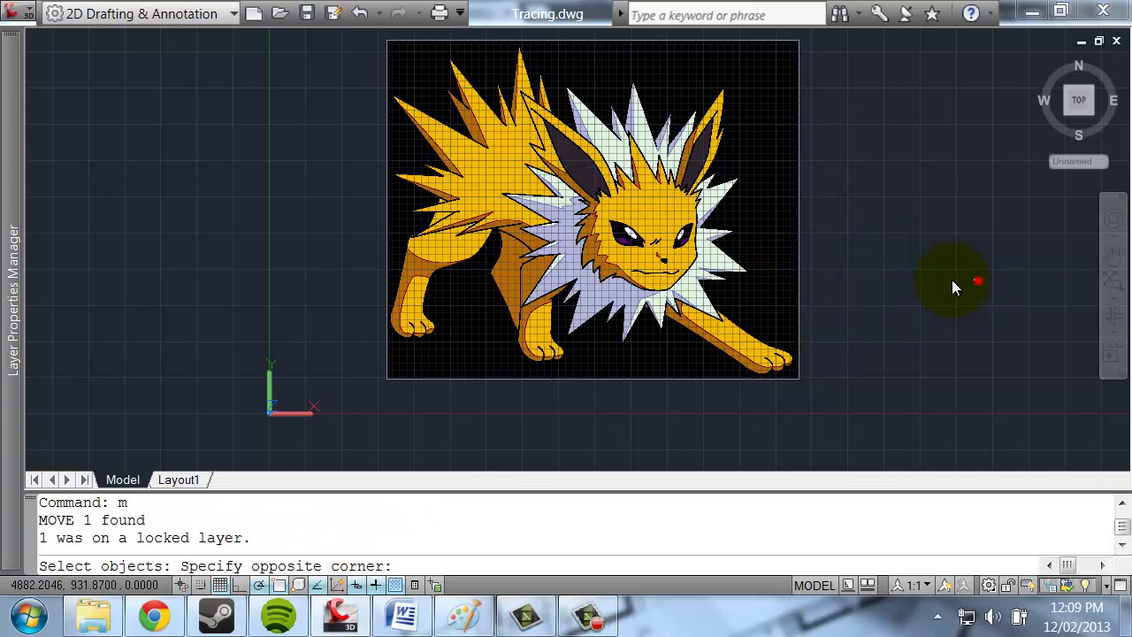
left_click(732, 336)
left_click(846, 344)
left_click(898, 291)
left_click(724, 382)
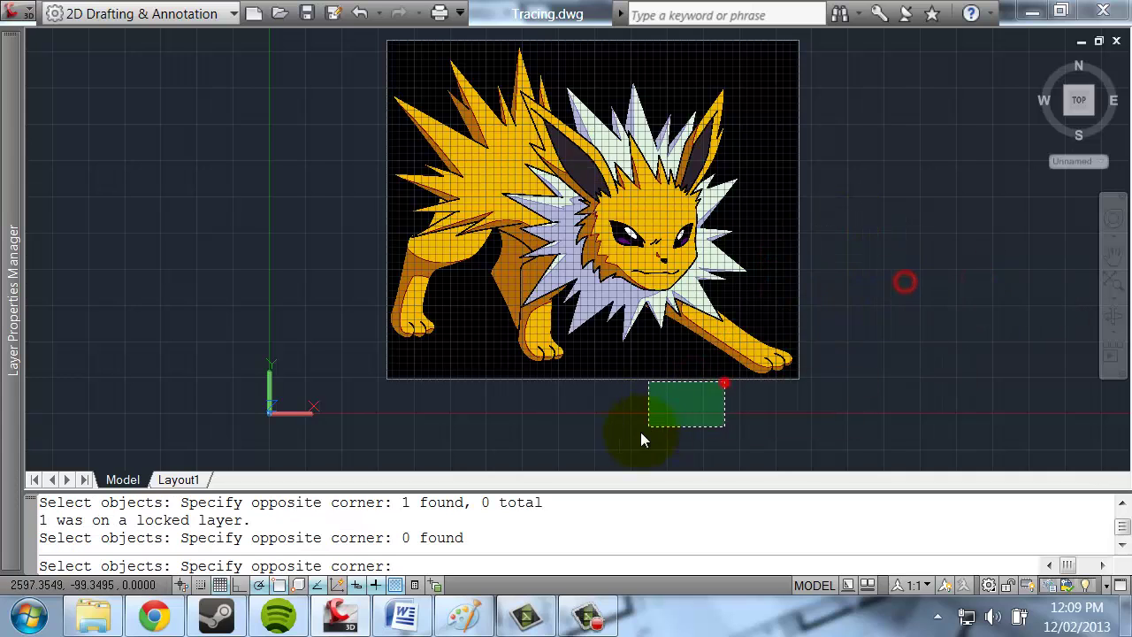
left_click(642, 439)
left_click(609, 394)
left_click(561, 425)
left_click(707, 370)
key("Escape")
key("Escape")
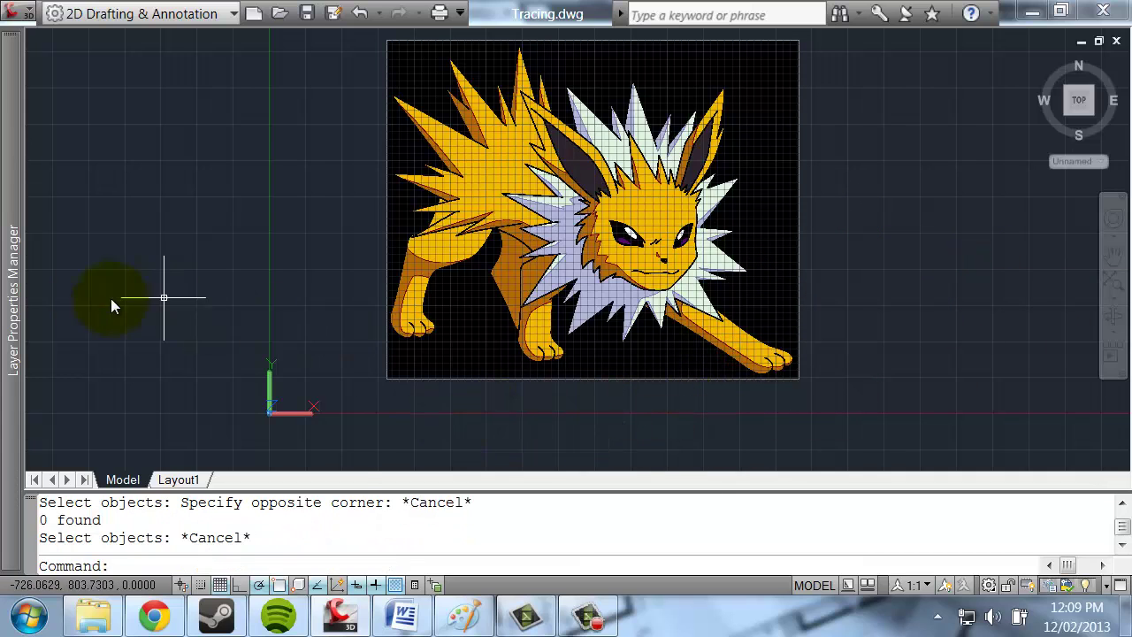
mouse_move(11, 292)
Create a current, unlocked layer named Trace with colour 220.
left_click(136, 67)
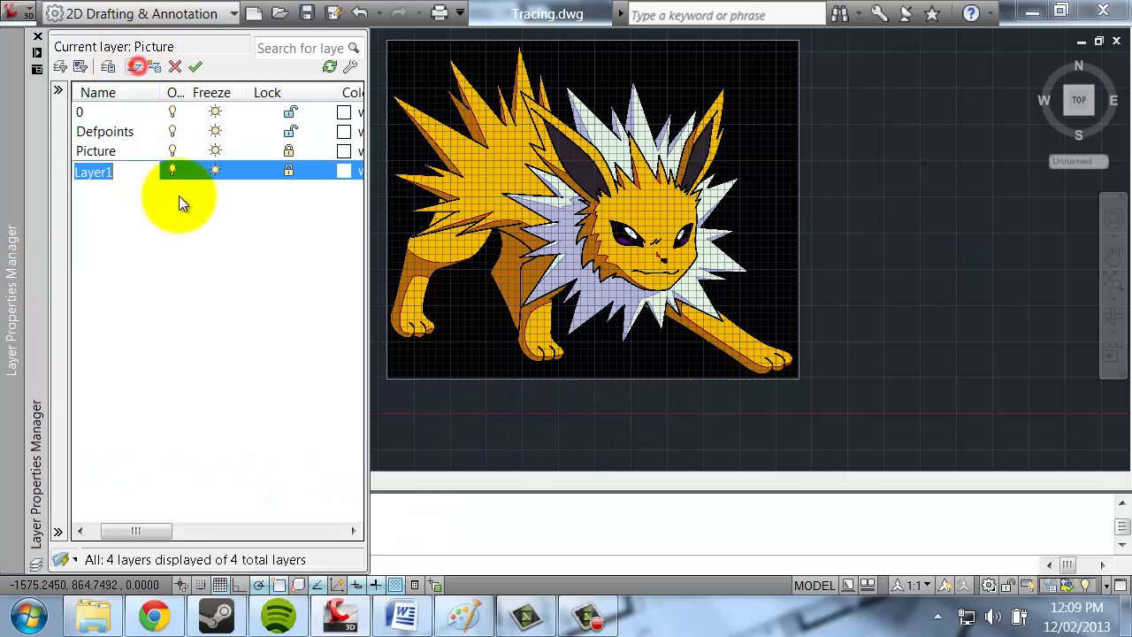
type("Trace")
key("Return")
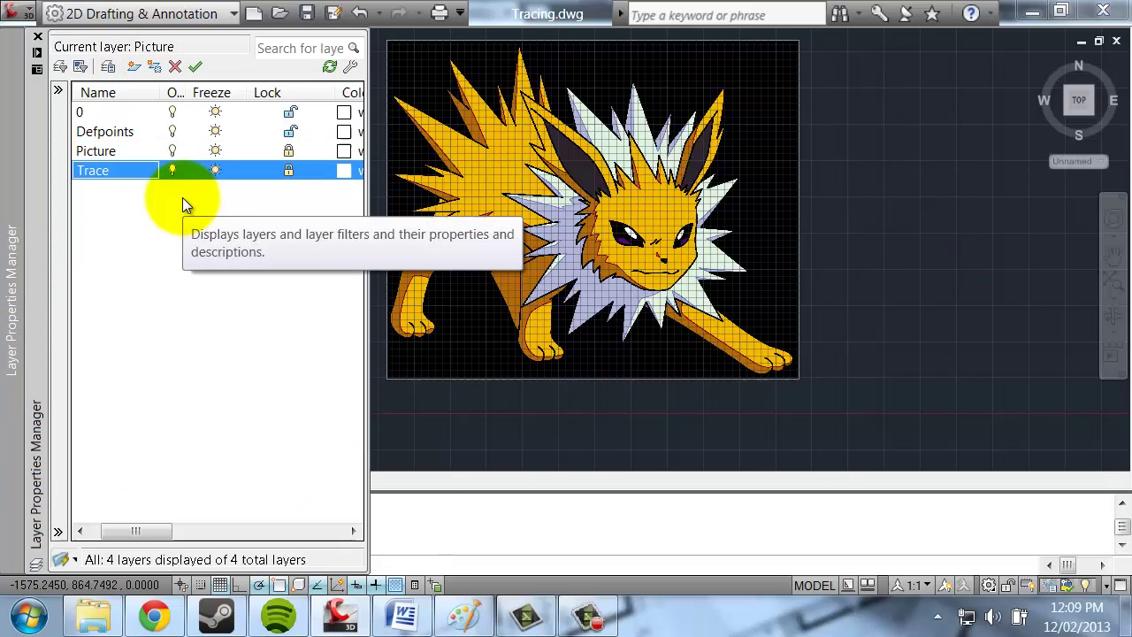
left_click(115, 177)
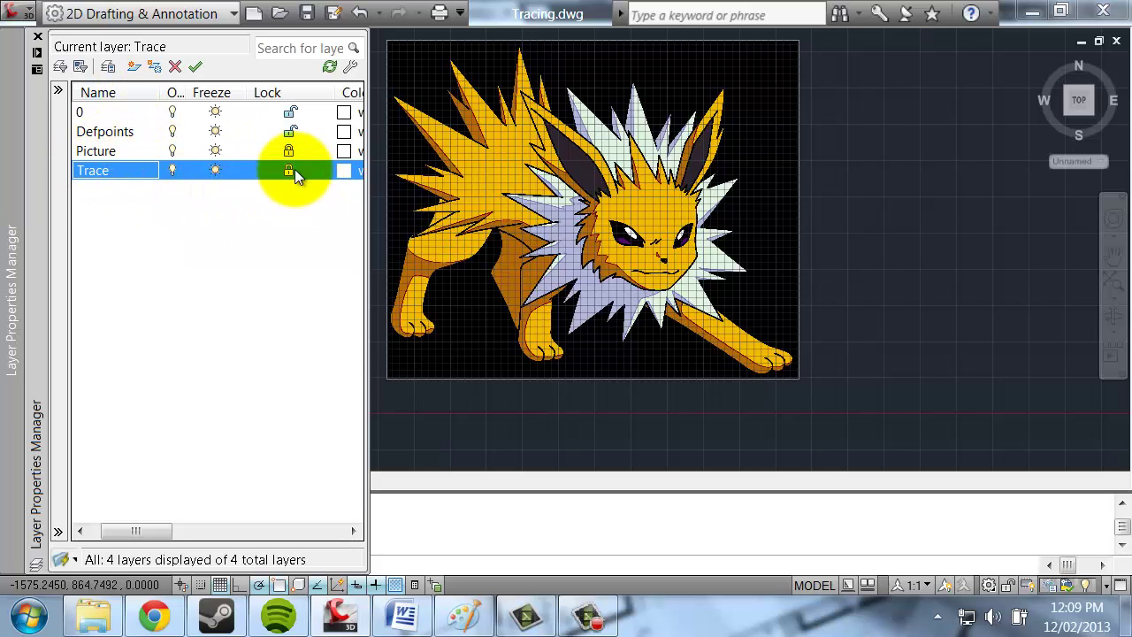
left_click(287, 170)
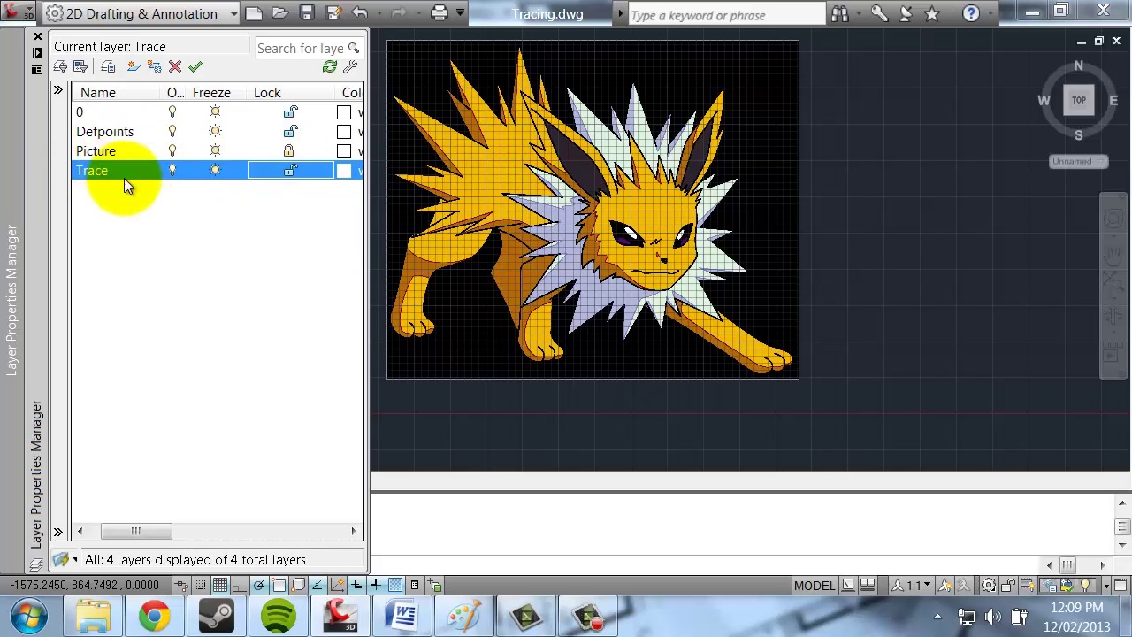
left_click(344, 172)
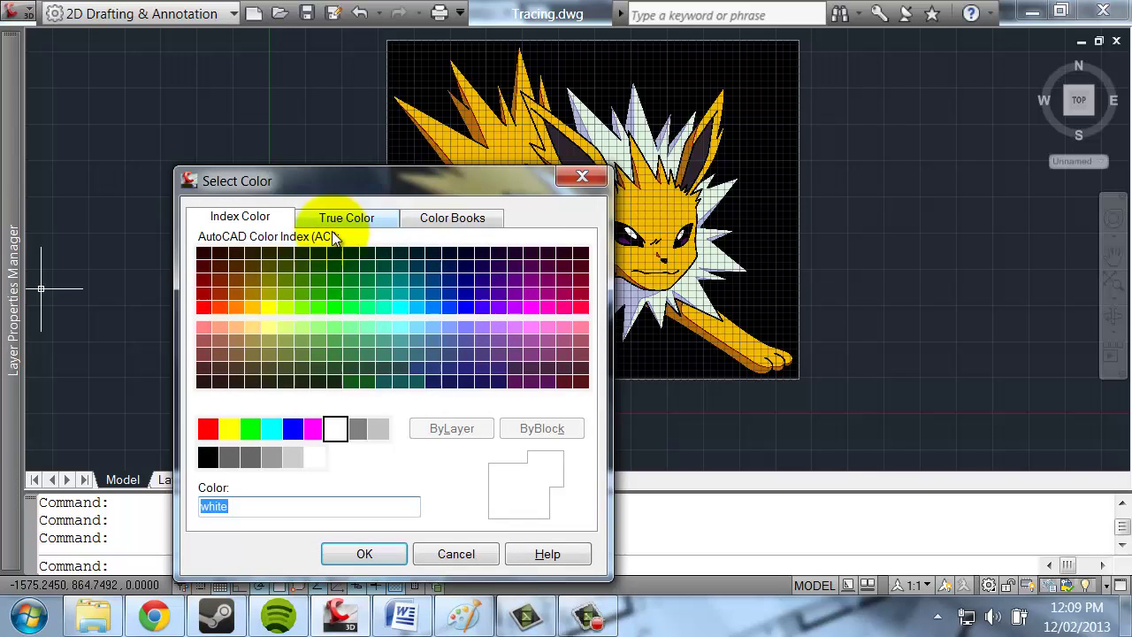
left_click(529, 305)
left_click(549, 325)
left_click(544, 307)
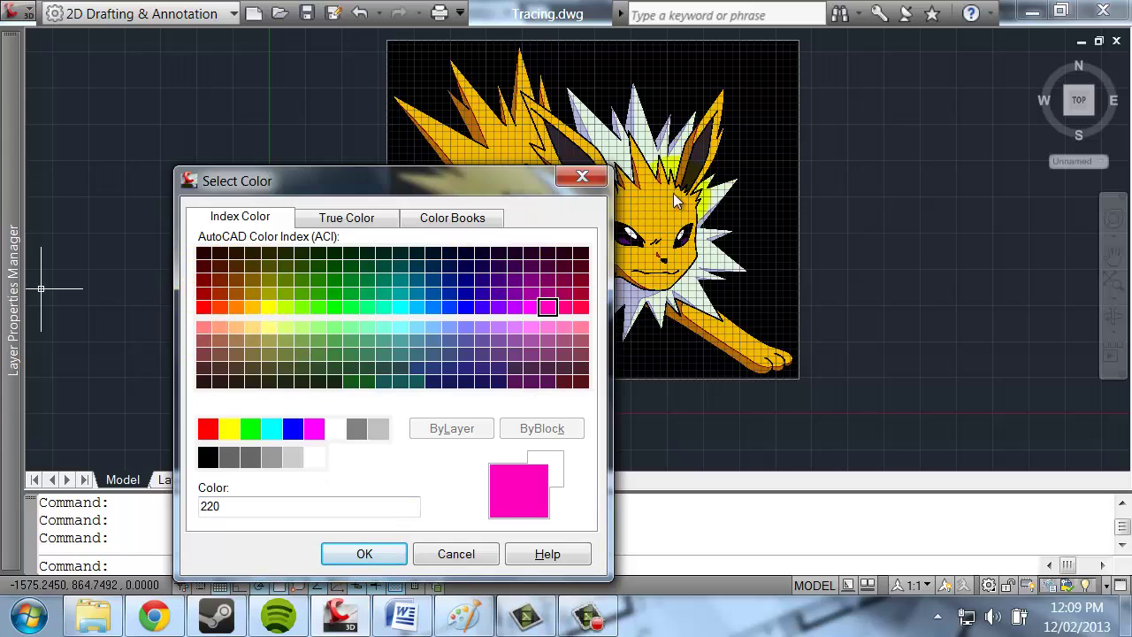
left_click(353, 553)
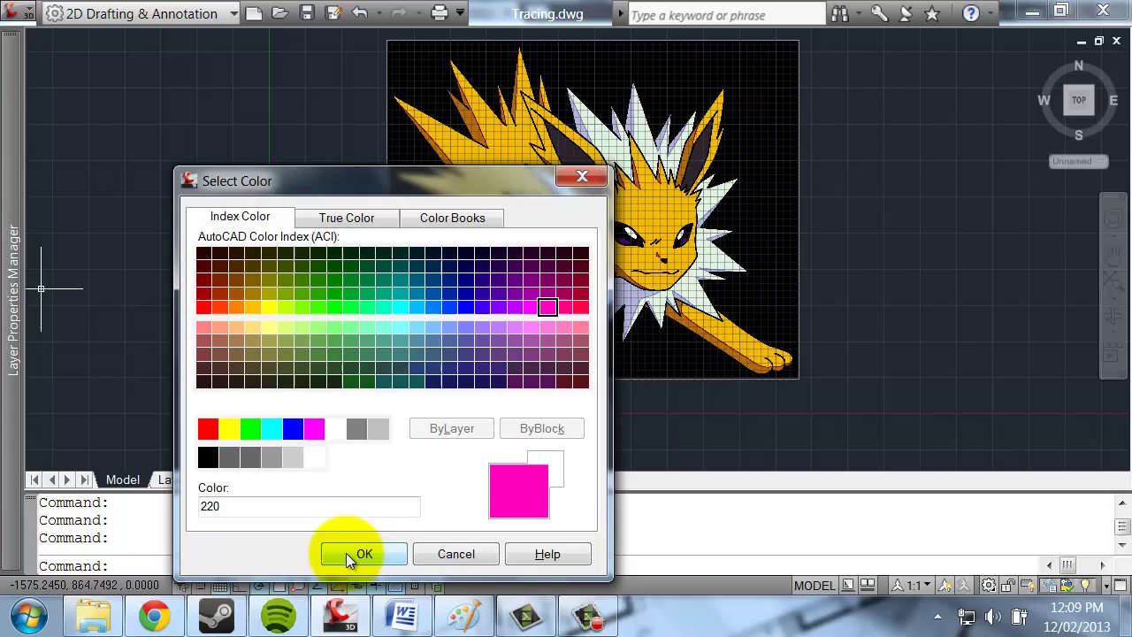
mouse_move(12, 300)
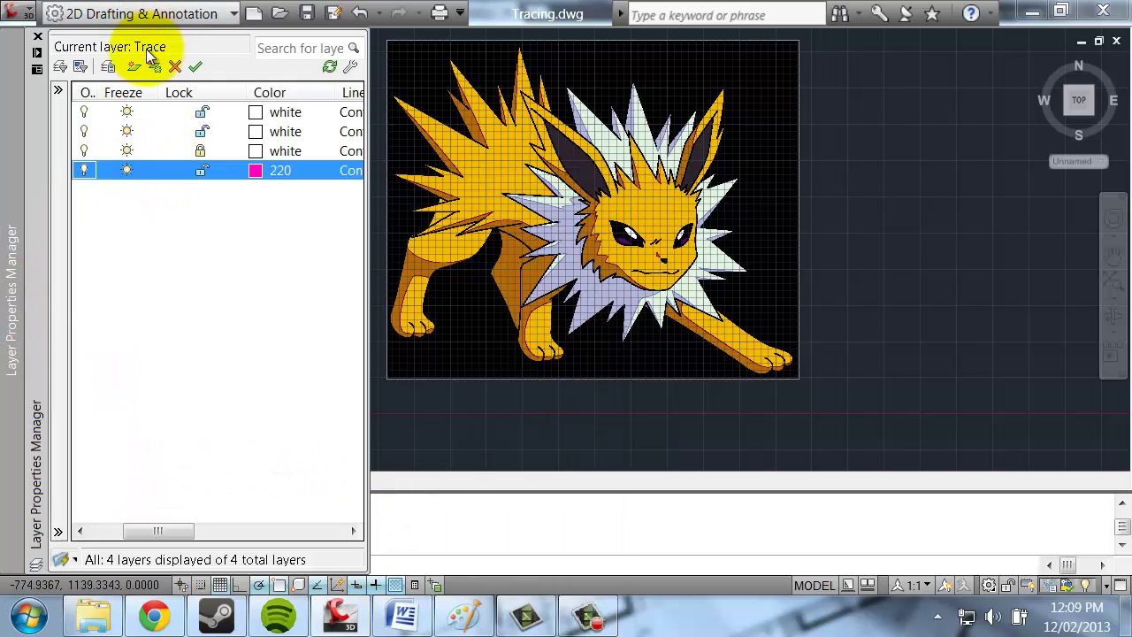
Draw a few test segments with LINE, then erase them.
scroll(853, 250, "down", 2)
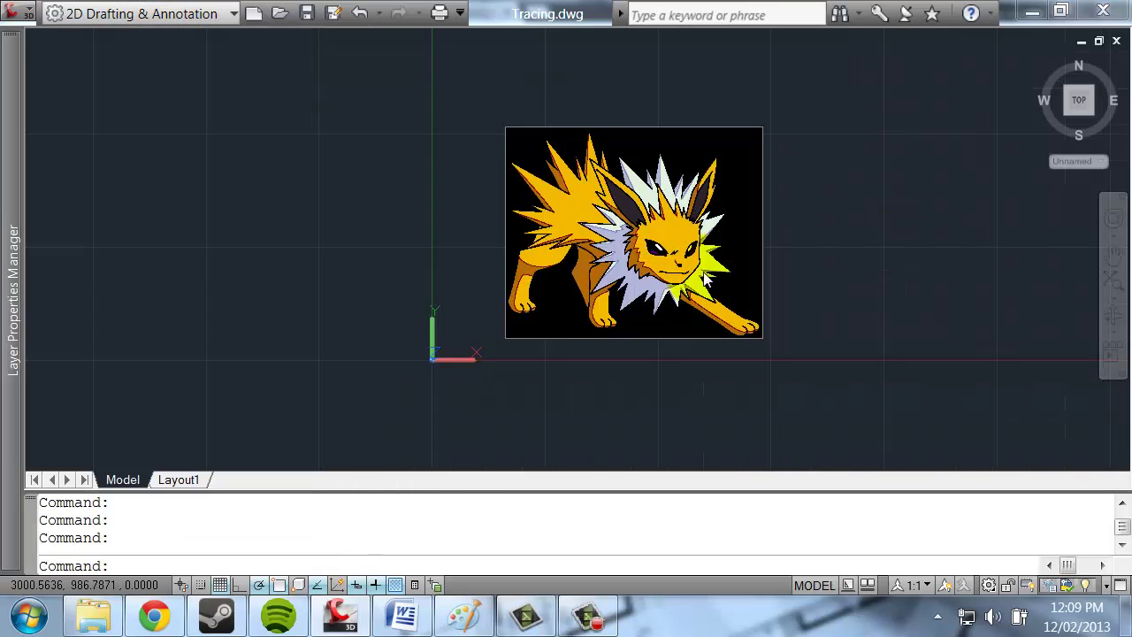
scroll(718, 280, "up", 3)
scroll(718, 280, "up", 2)
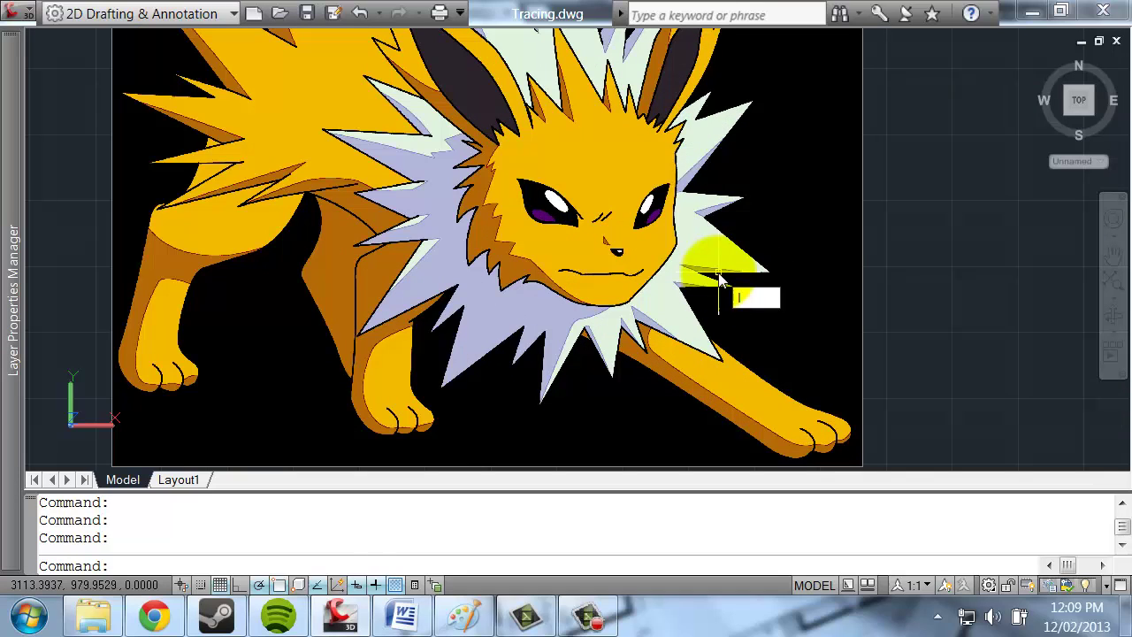
key("Escape")
type("line")
key("Return")
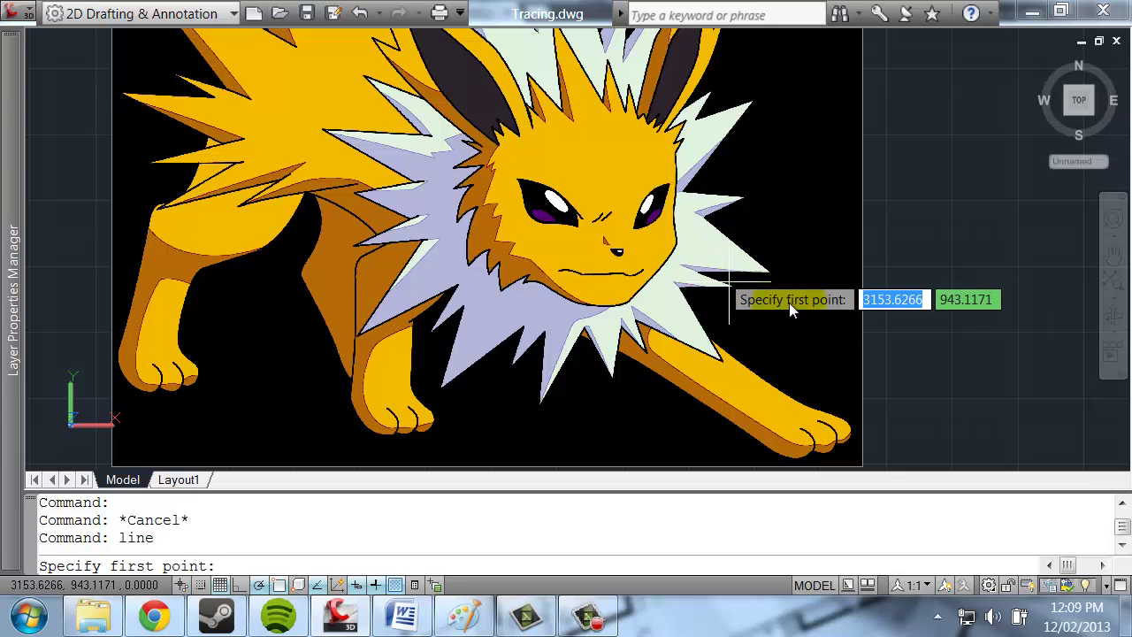
left_click(948, 256)
left_click(980, 230)
left_click(938, 314)
key("Escape")
left_click(973, 245)
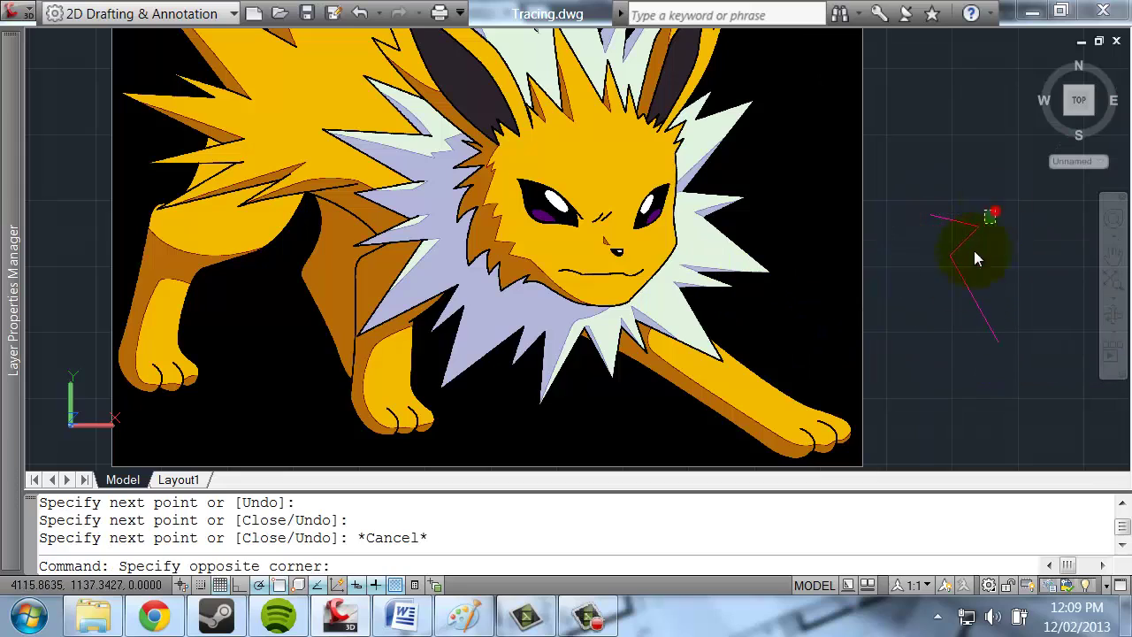
left_click(947, 321)
key("Delete")
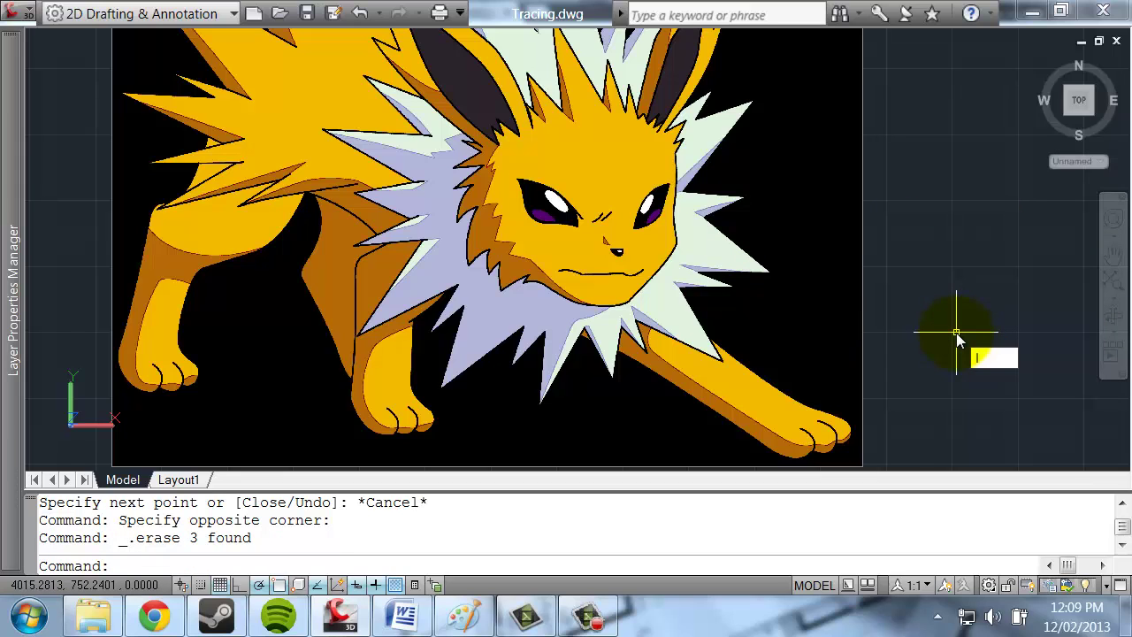
Trace the fur spike's zigzag edge with line segments between its tips.
key("Return")
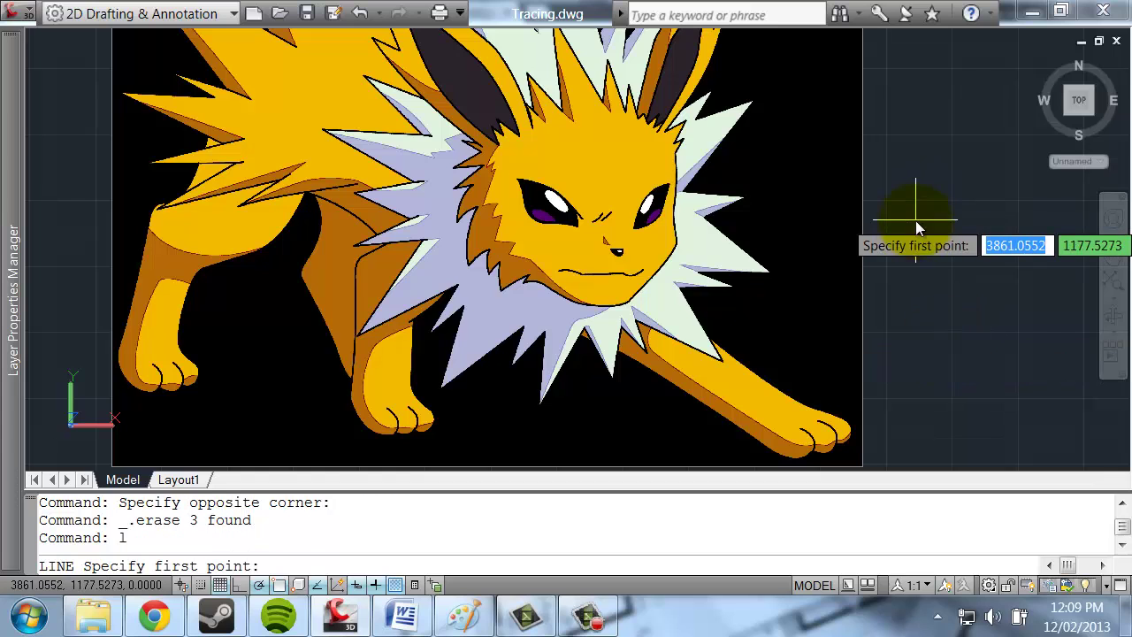
middle_click_drag(769, 256, 811, 385)
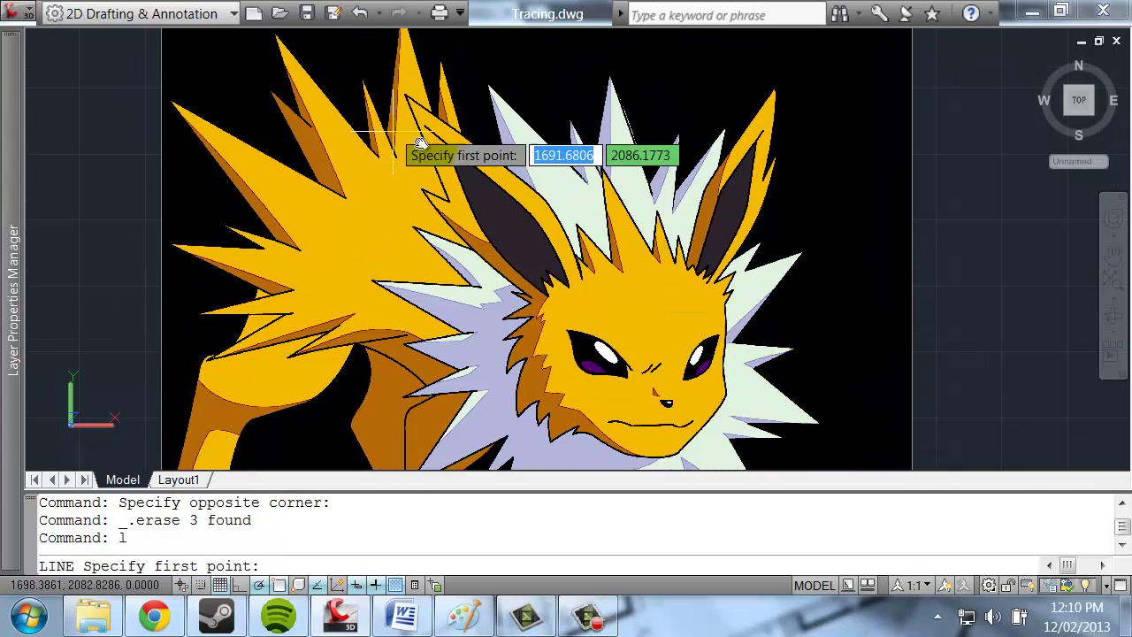
mouse_move(645, 232)
middle_mouse_down()
mouse_move(731, 312)
mouse_move(649, 295)
middle_mouse_up()
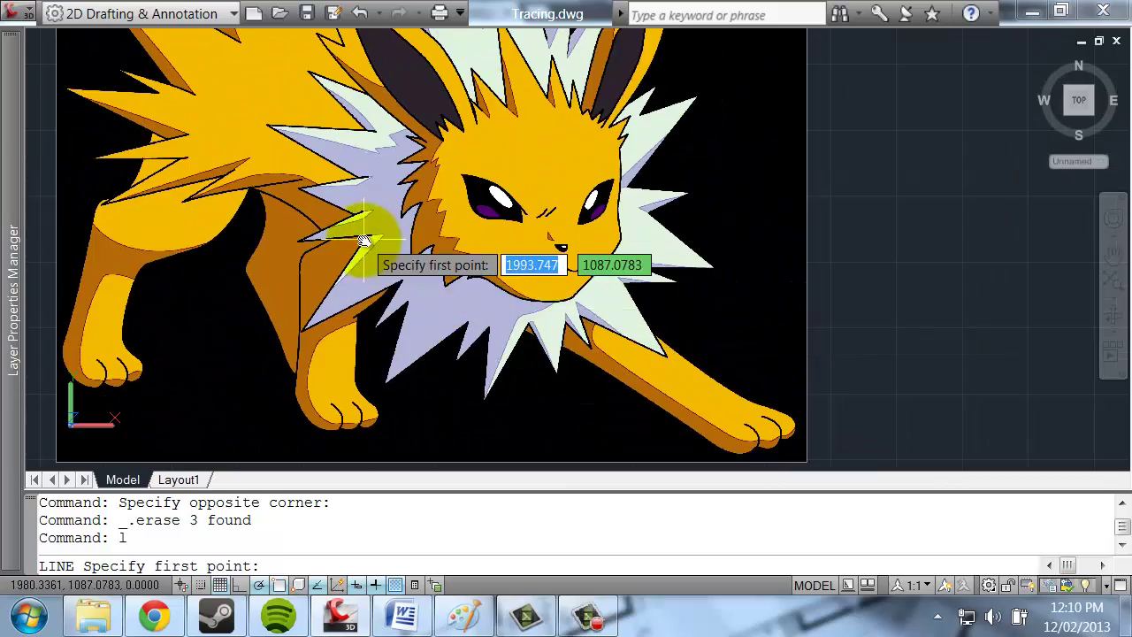
scroll(354, 253, "up", 6)
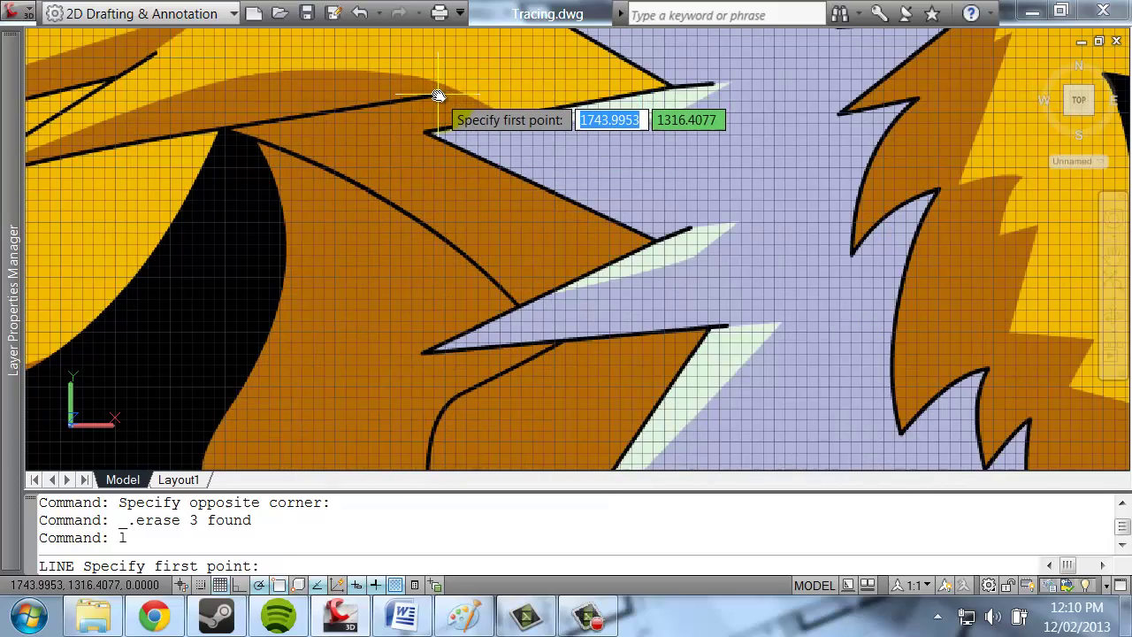
left_click(436, 94)
middle_click_drag(40, 180, 268, 245)
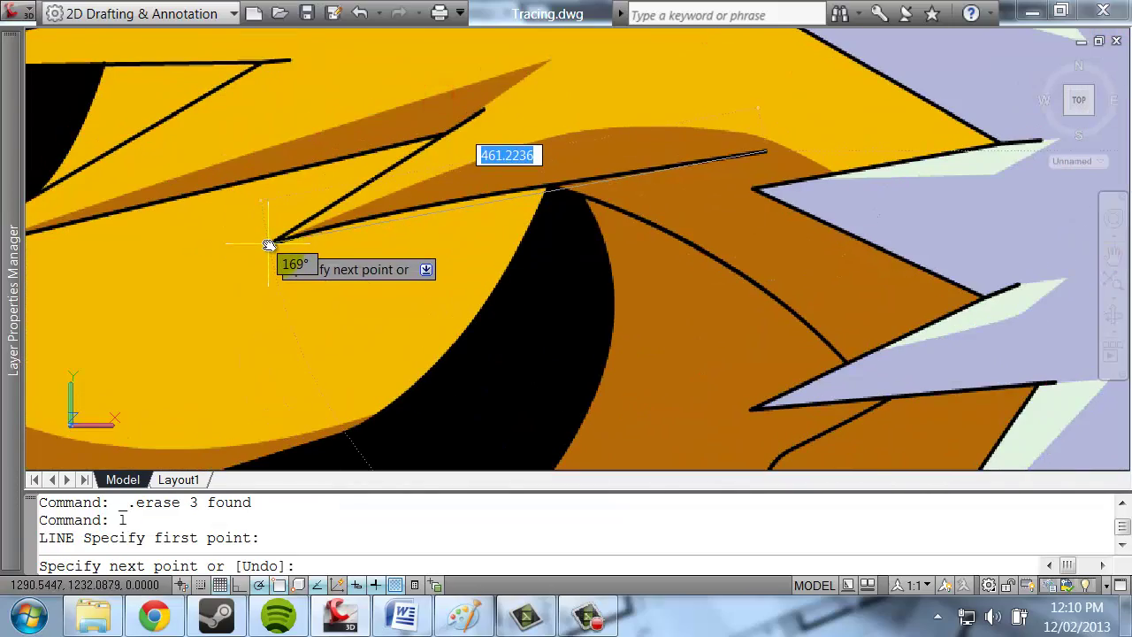
left_click(269, 244)
left_click(483, 109)
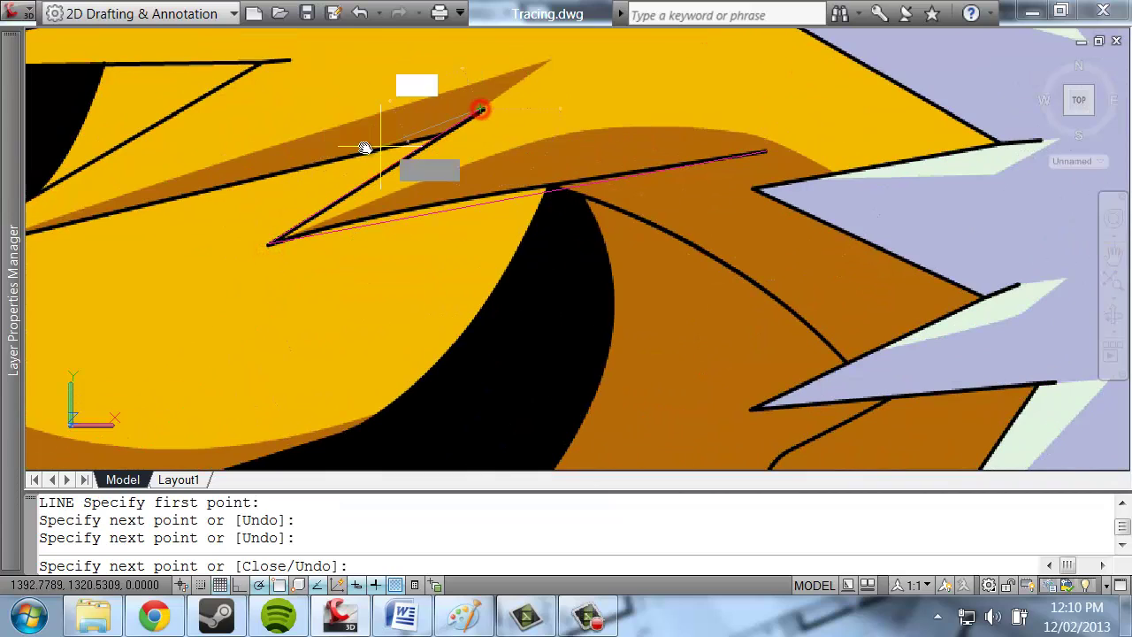
key("Return")
Start another line at the left spike tip, then cancel the line command.
middle_click_drag(270, 173, 498, 169)
key("Return")
left_click(161, 251)
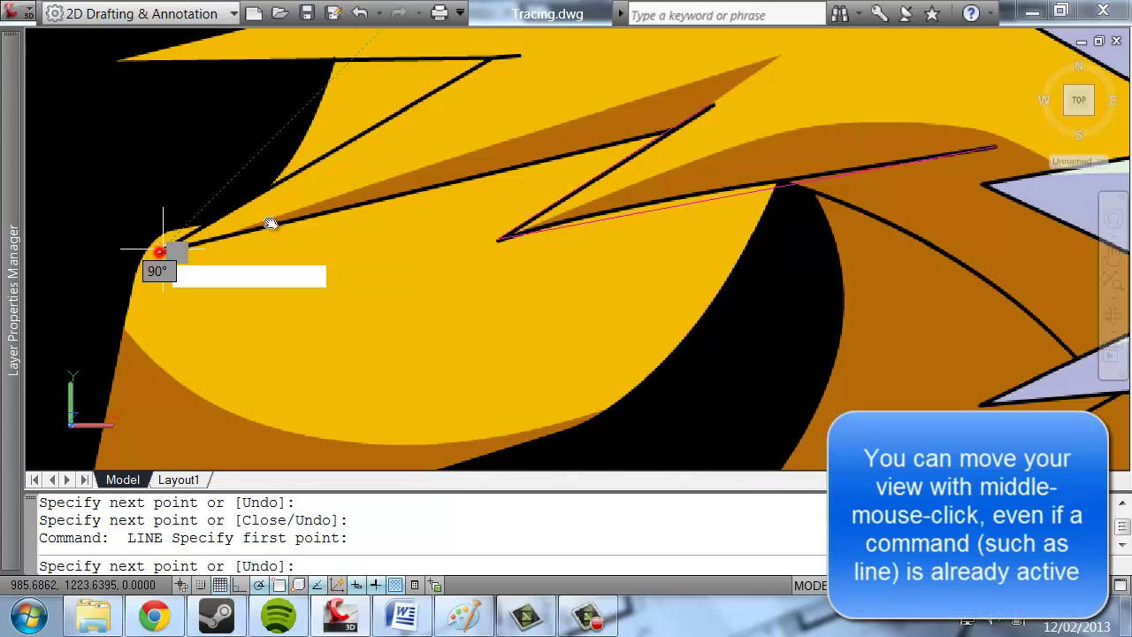
middle_click_drag(682, 114, 639, 139)
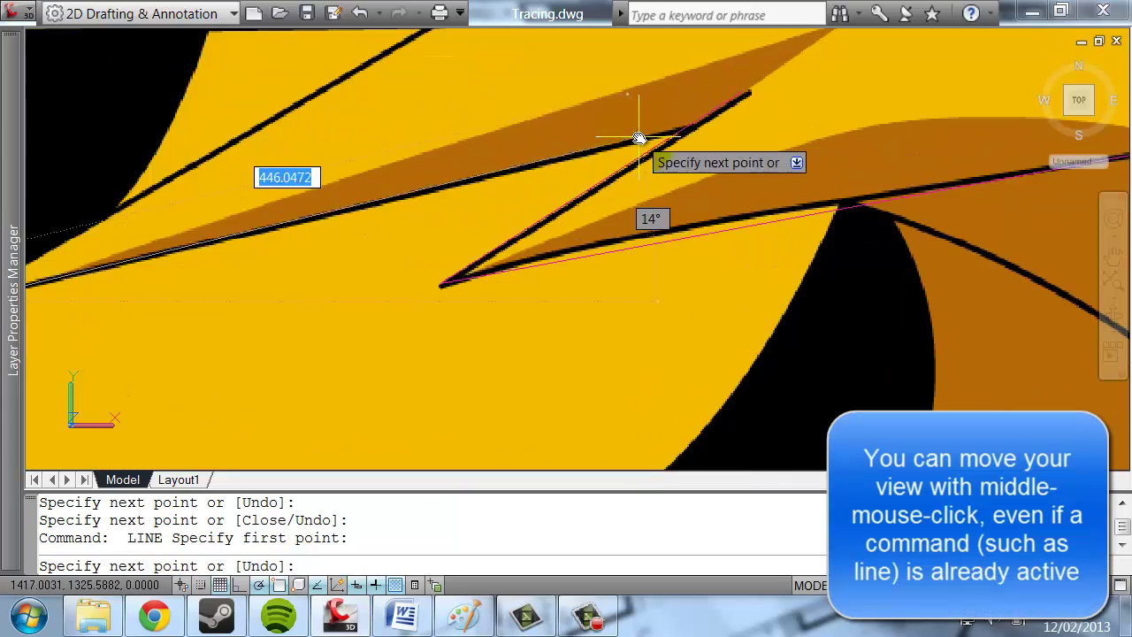
scroll(590, 155, "down", 1)
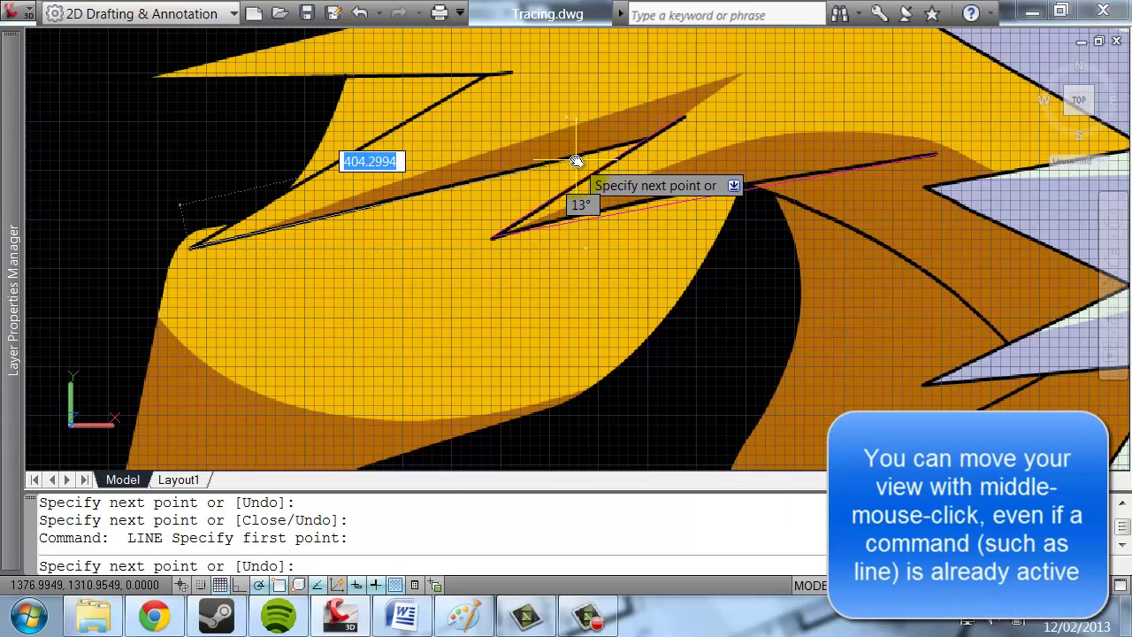
scroll(670, 136, "up", 2)
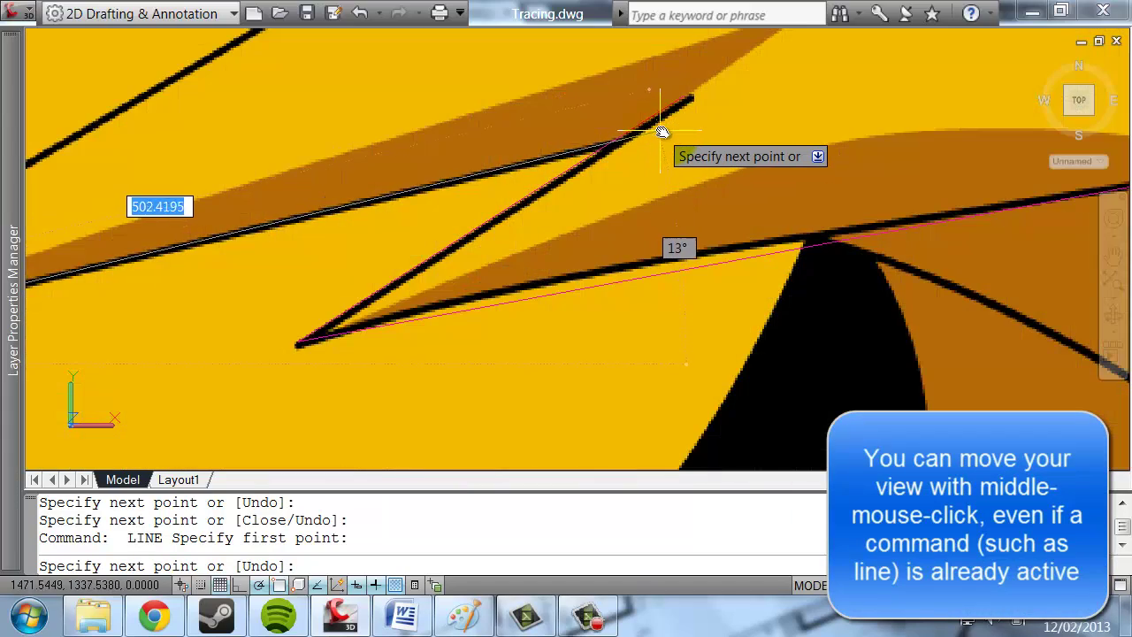
key("Escape")
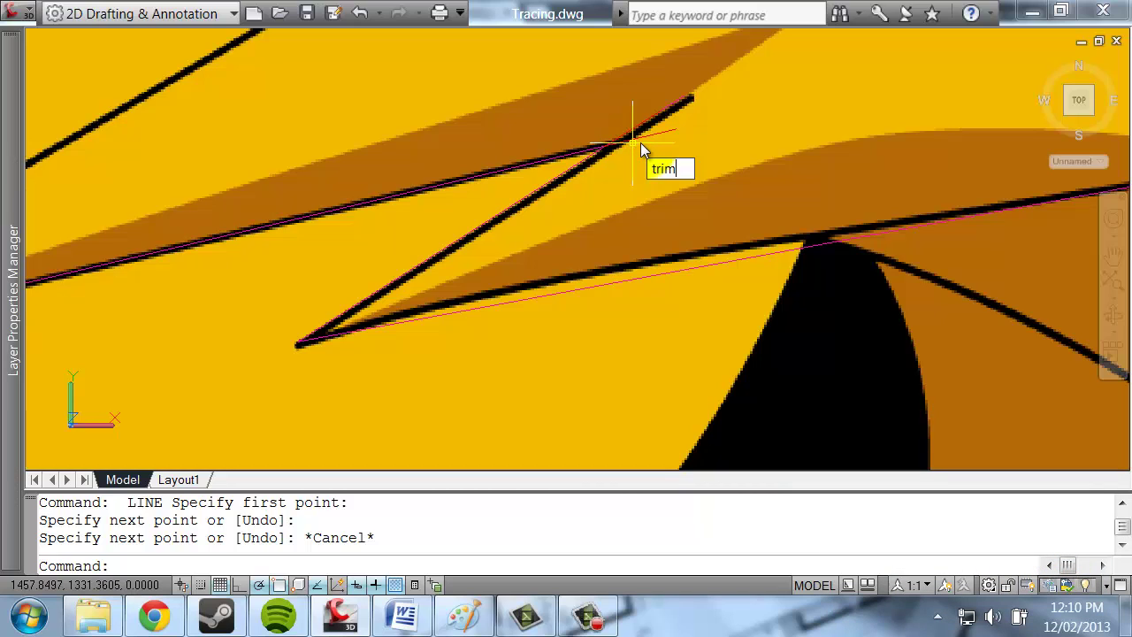
Trim the upper line against the diagonal edge, then undo the mistaken trim.
key("Return")
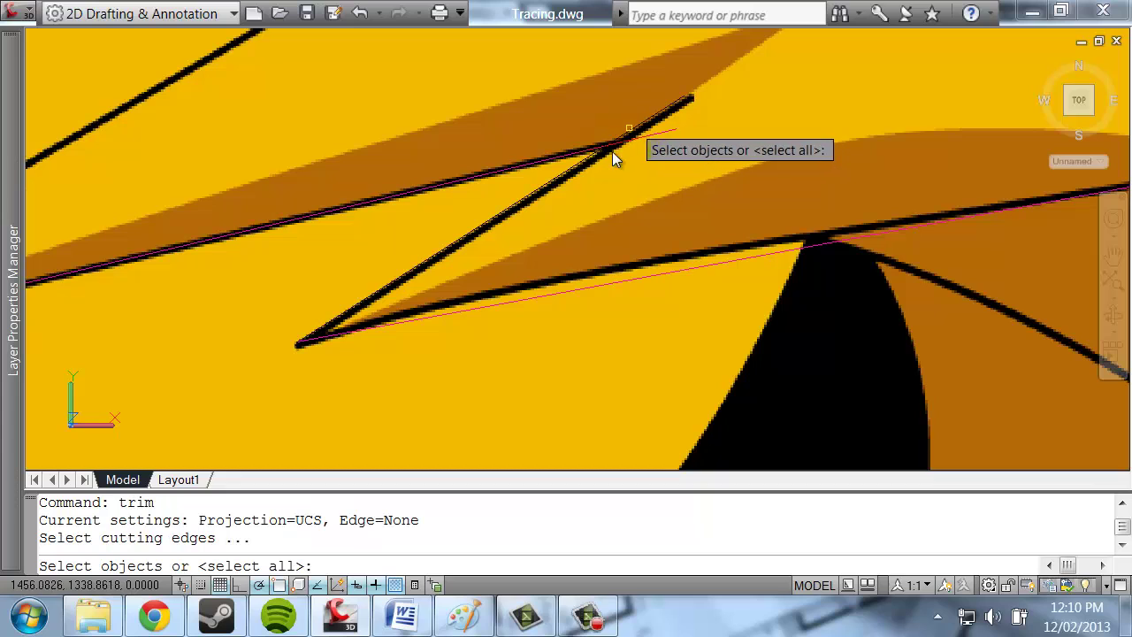
left_click(522, 200)
key("Return")
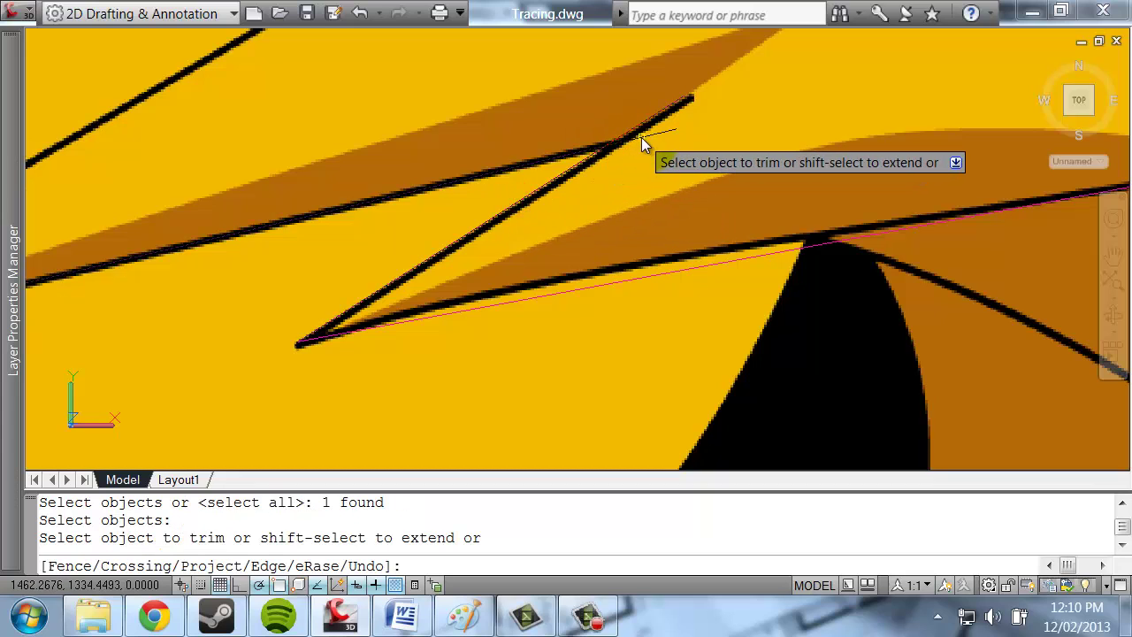
left_click(641, 137)
key("Return")
key("ctrl+z")
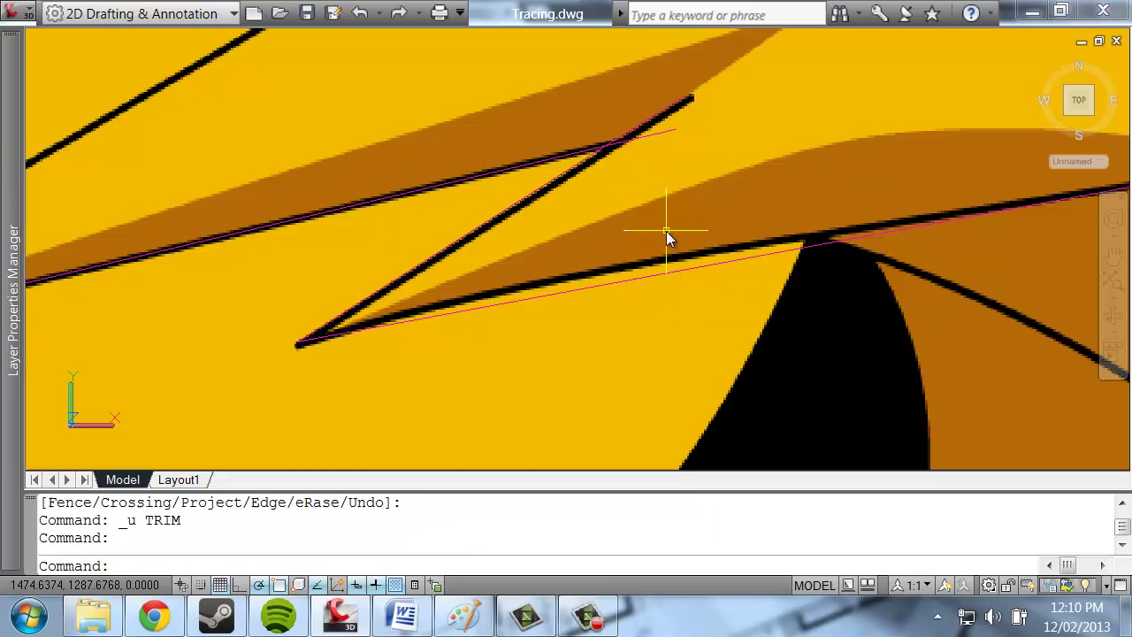
Trim again with TR, removing the short overshoot past the diagonal line.
type("tr")
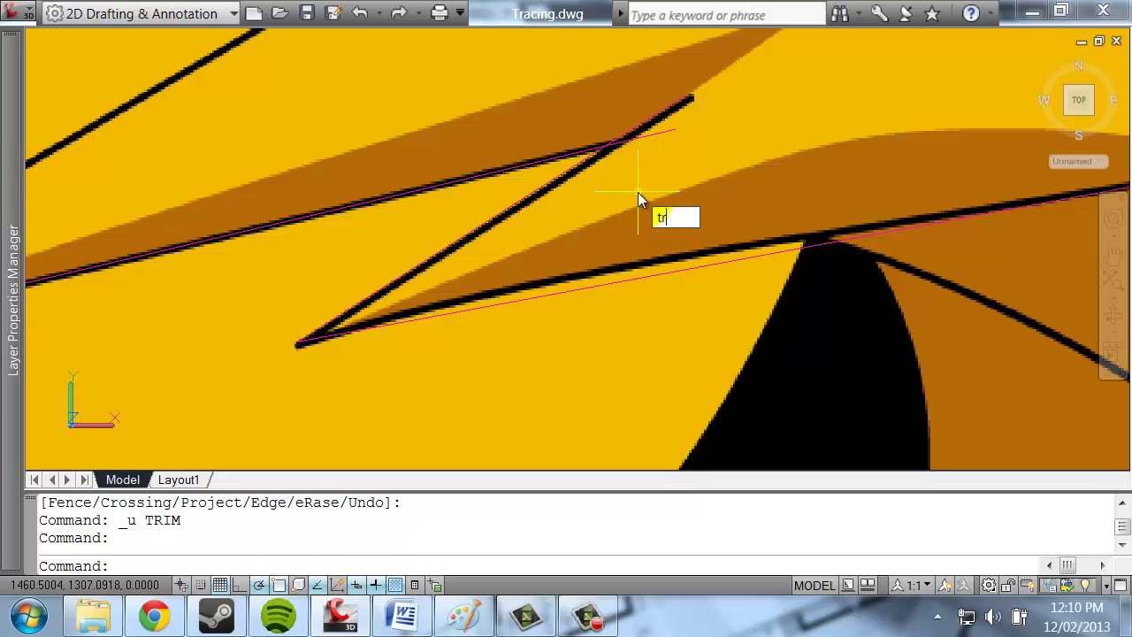
key("Return")
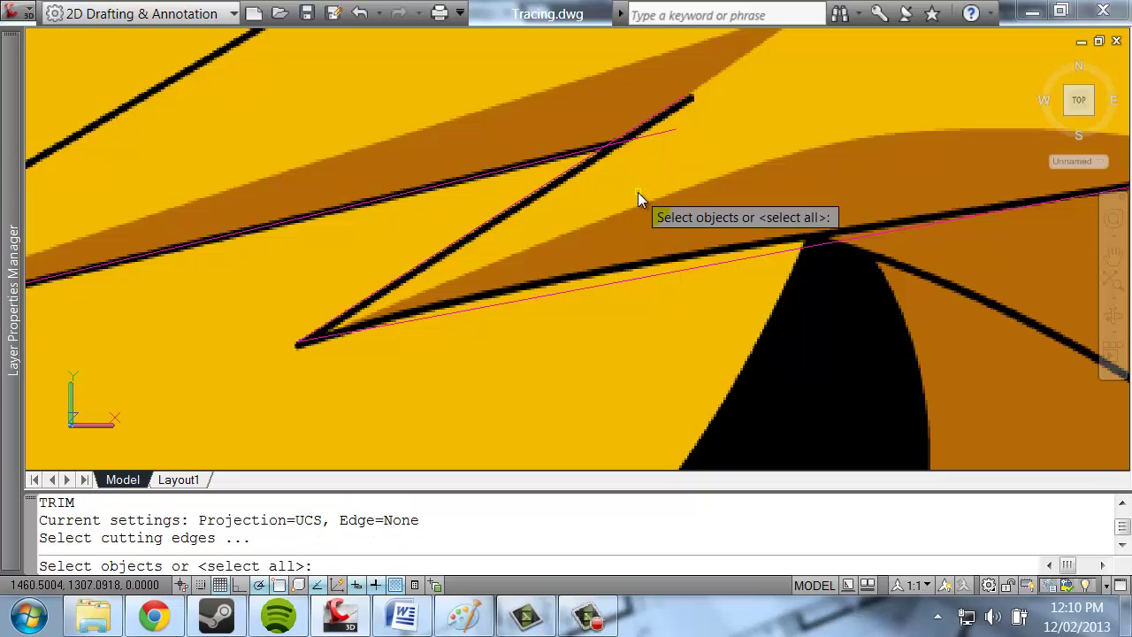
left_click(521, 196)
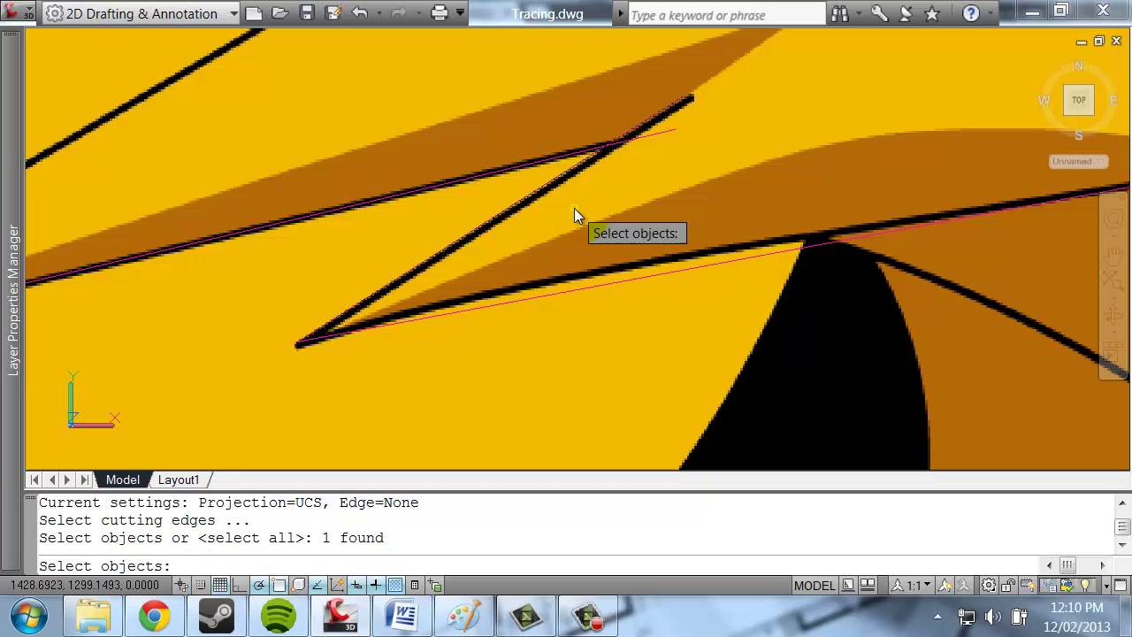
key("Return")
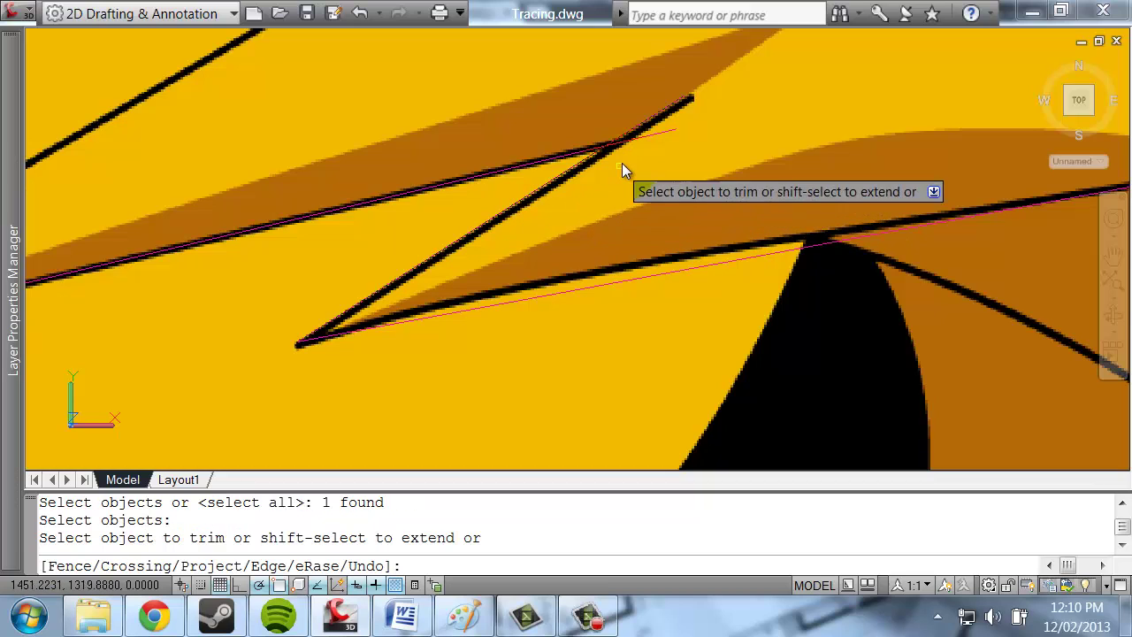
left_click(663, 131)
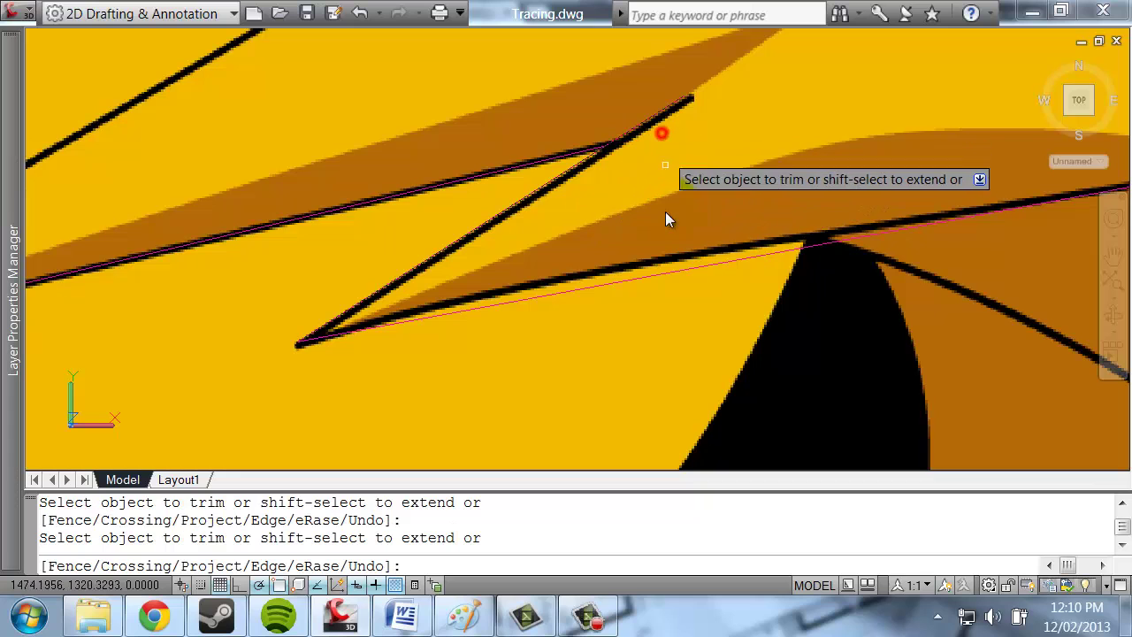
key("Return")
scroll(629, 250, "down", 3)
middle_click_drag(422, 222, 636, 191)
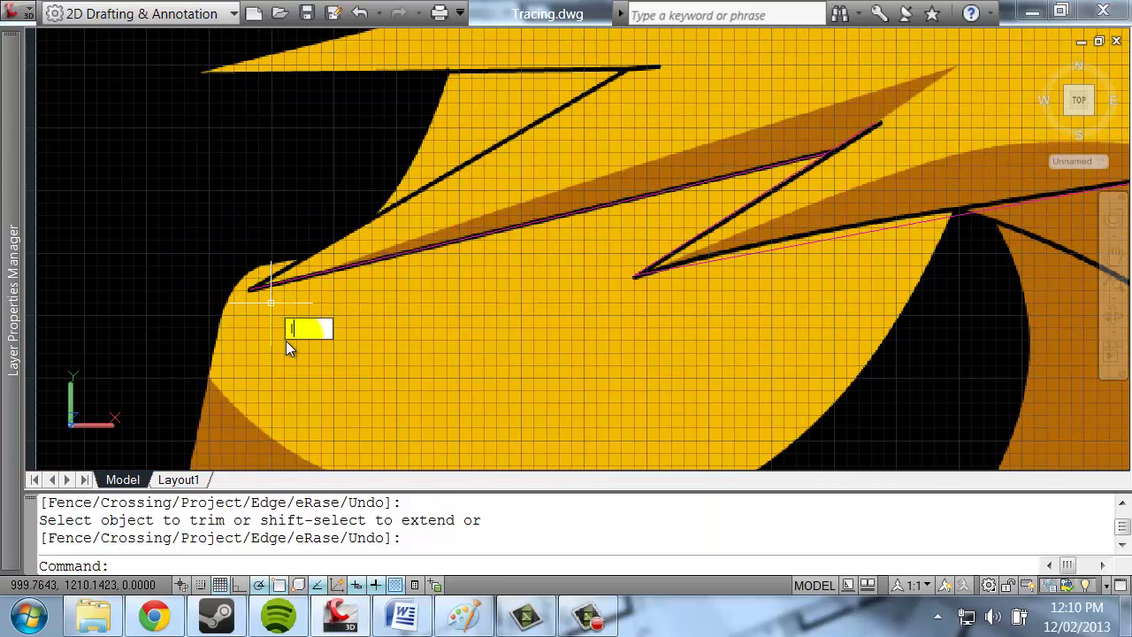
Start the LINE command and turn polar tracking and the grid off, keeping object snap on.
type("l")
key("Return")
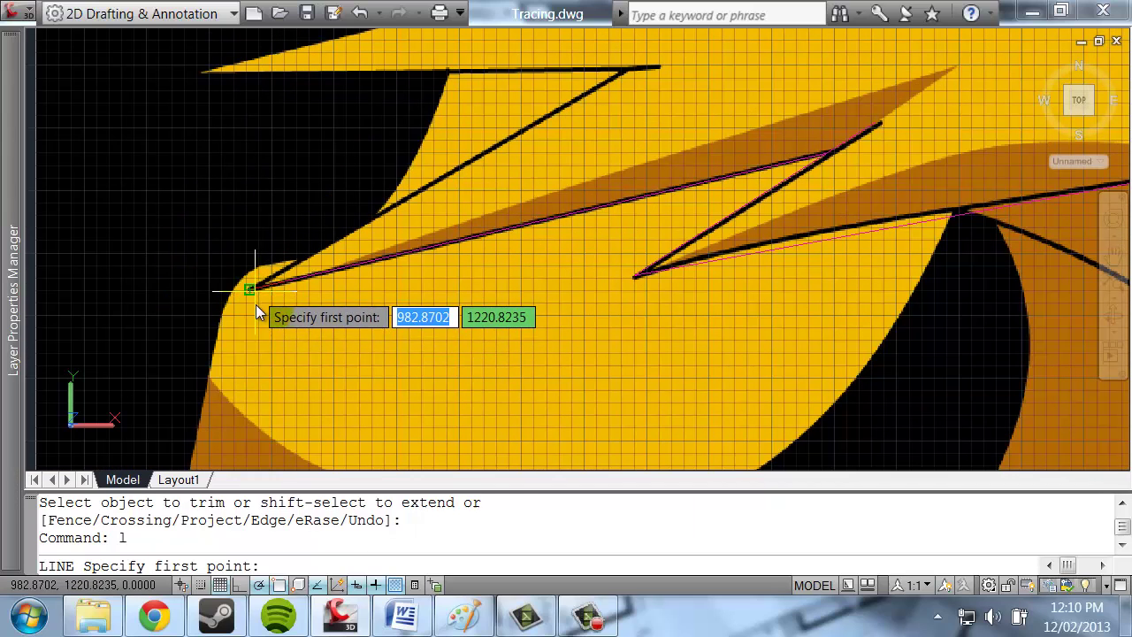
left_click(278, 585)
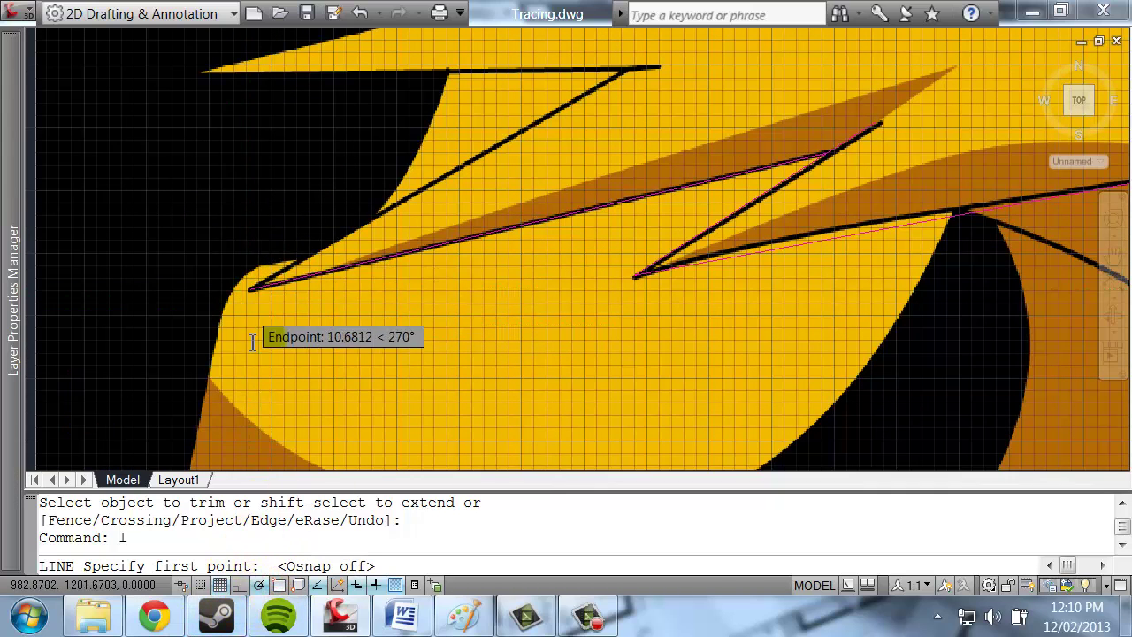
scroll(252, 342, "up", 3)
left_click(259, 584)
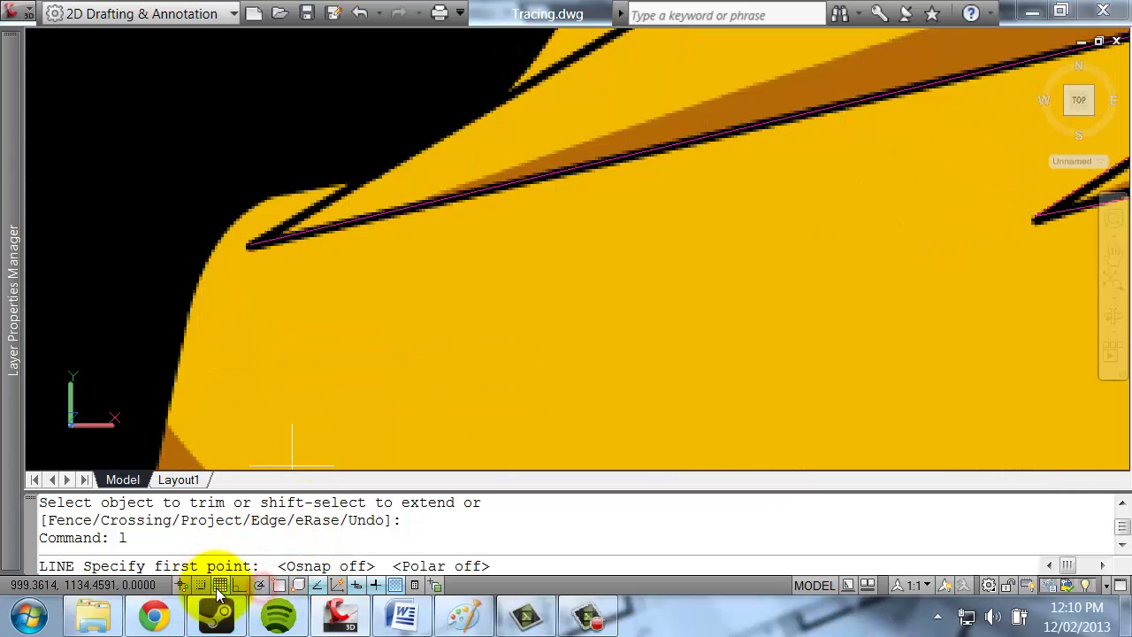
left_click(219, 584)
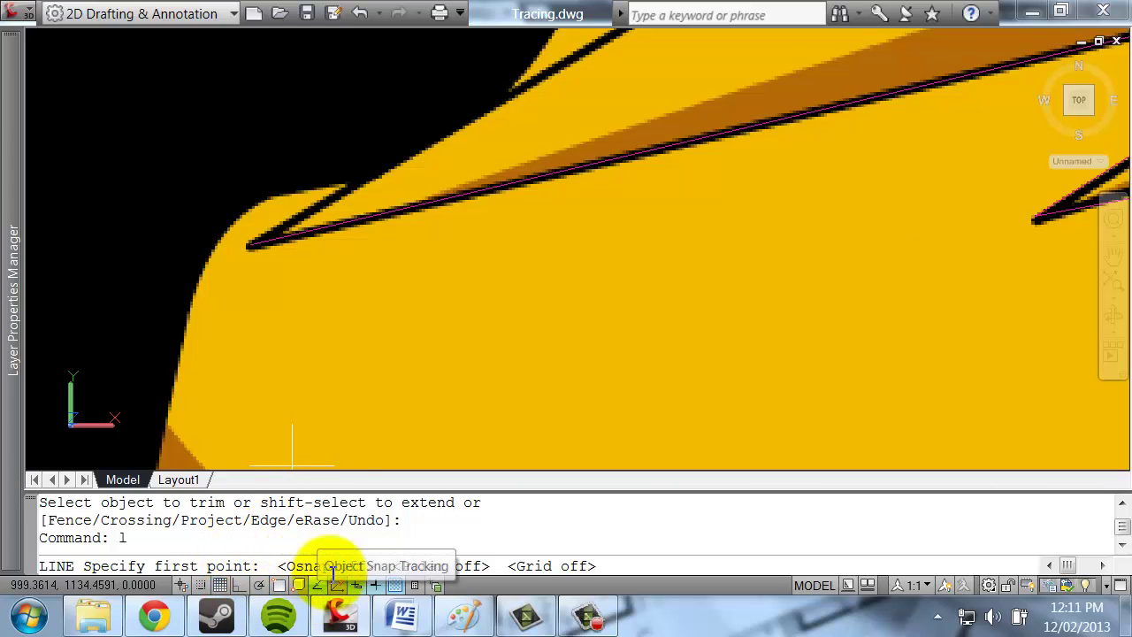
scroll(265, 265, "down", 1)
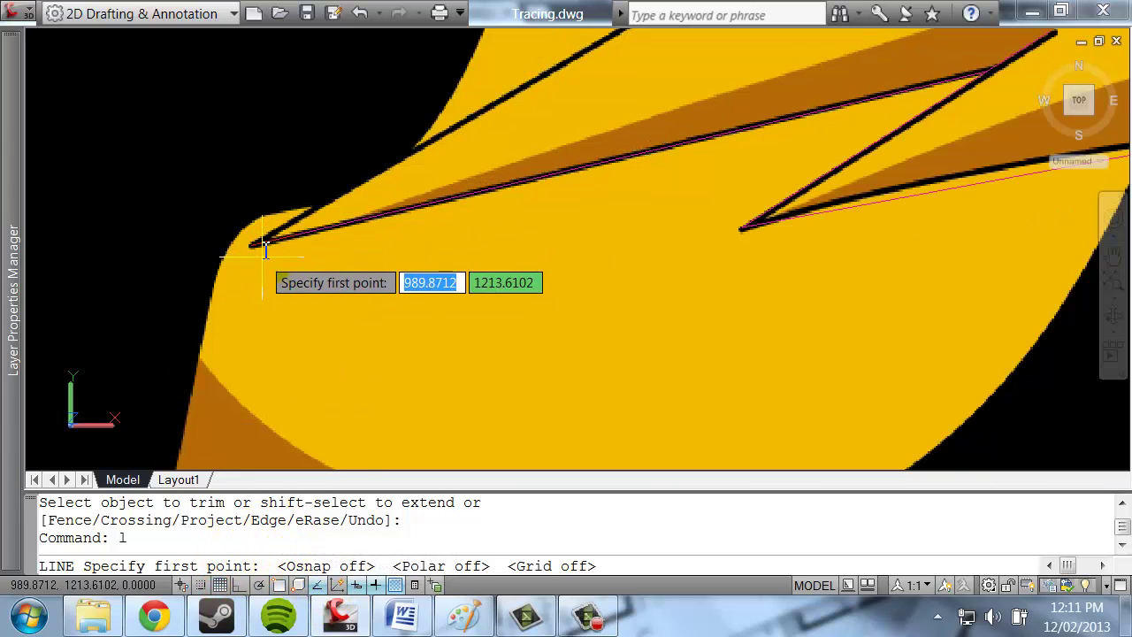
scroll(253, 245, "up", 5)
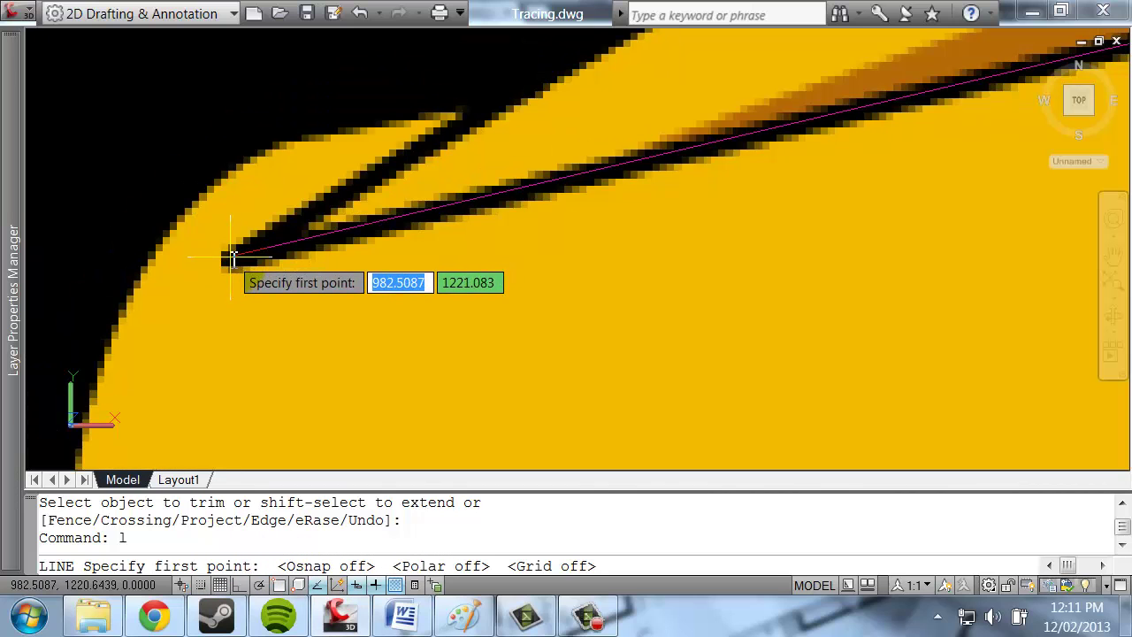
scroll(232, 256, "down", 1)
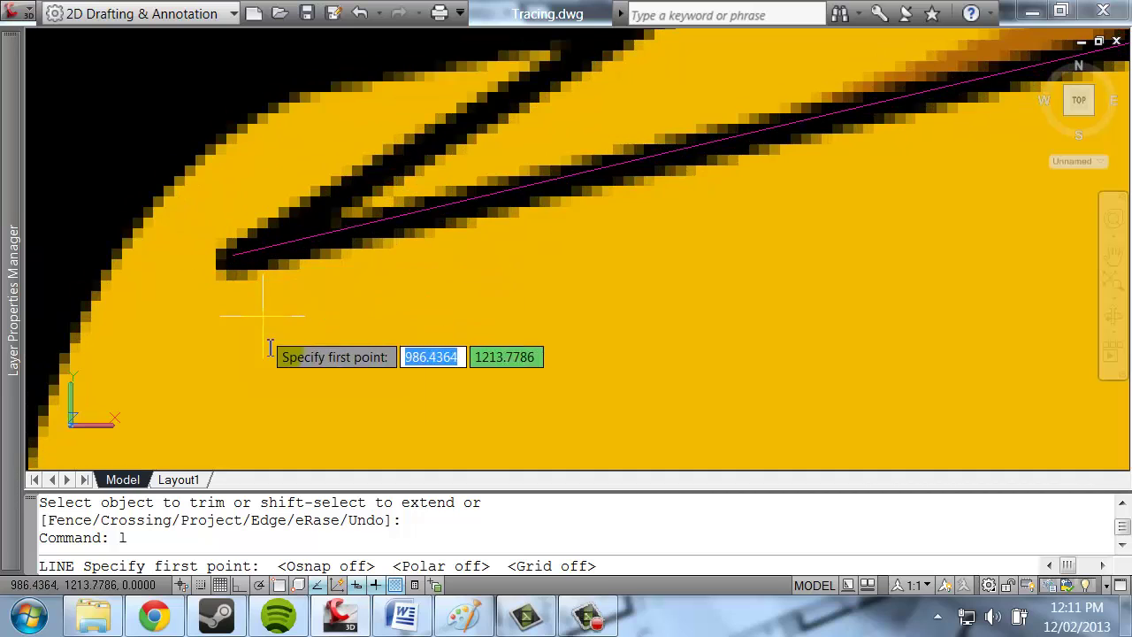
scroll(311, 279, "up", 2)
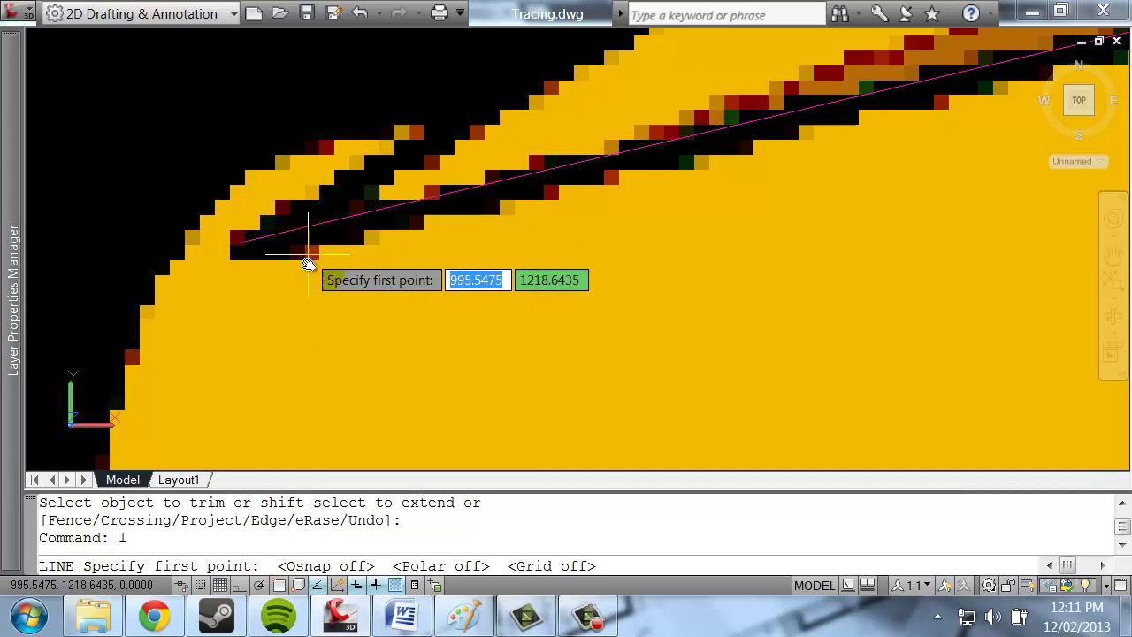
left_click(280, 587)
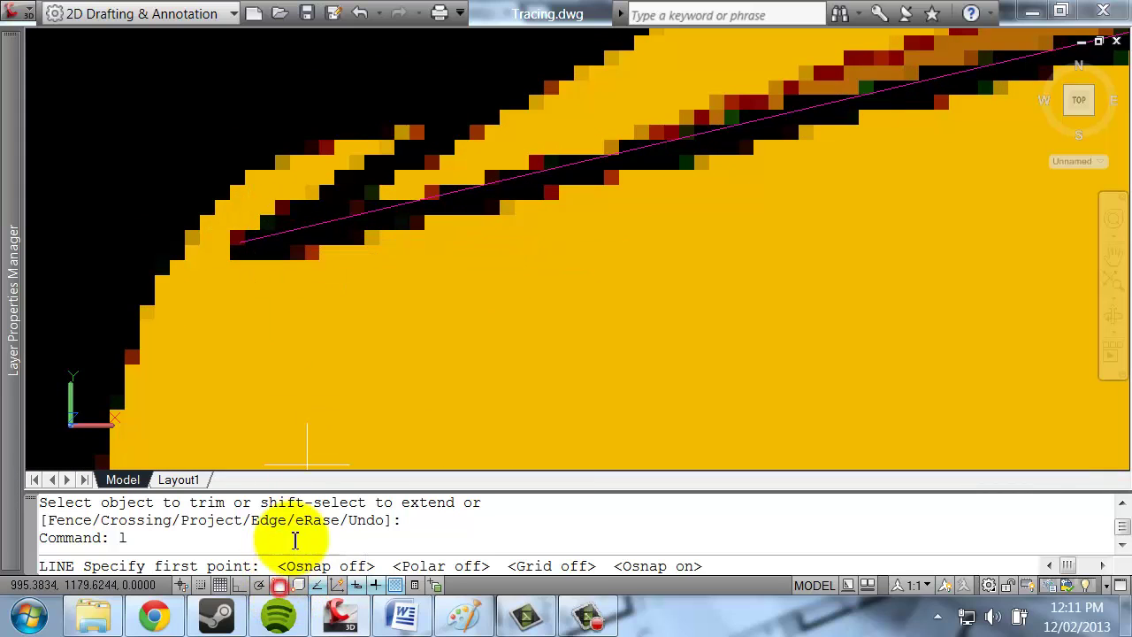
Draw a trace line from the spike tip endpoint to the horizontal line's end.
left_click(241, 245)
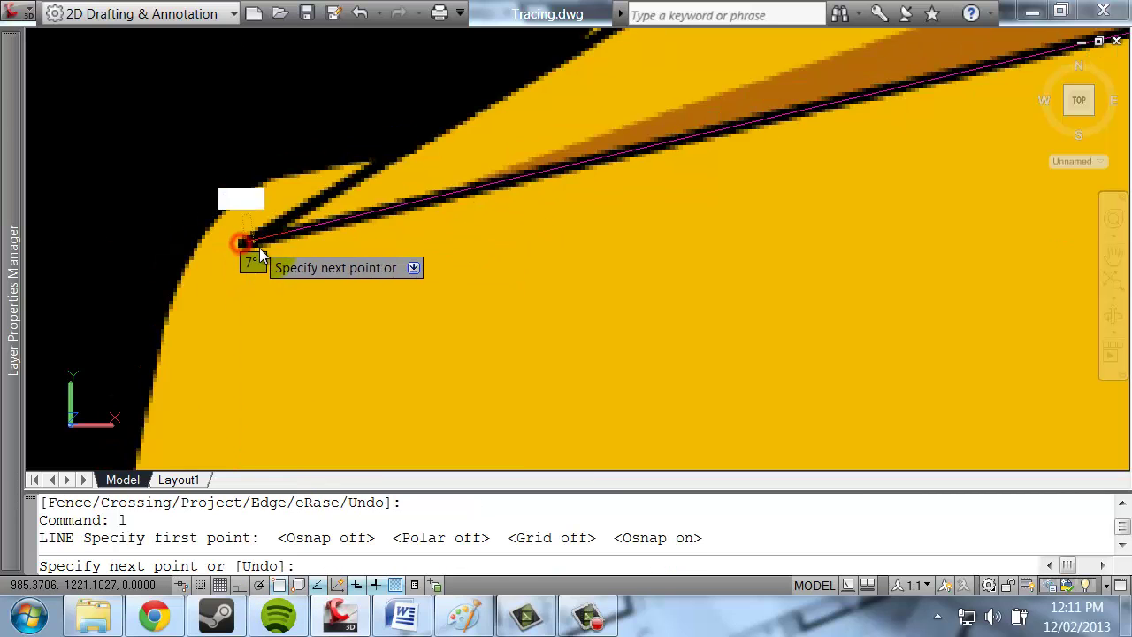
scroll(265, 243, "down", 3)
scroll(429, 303, "up", 3)
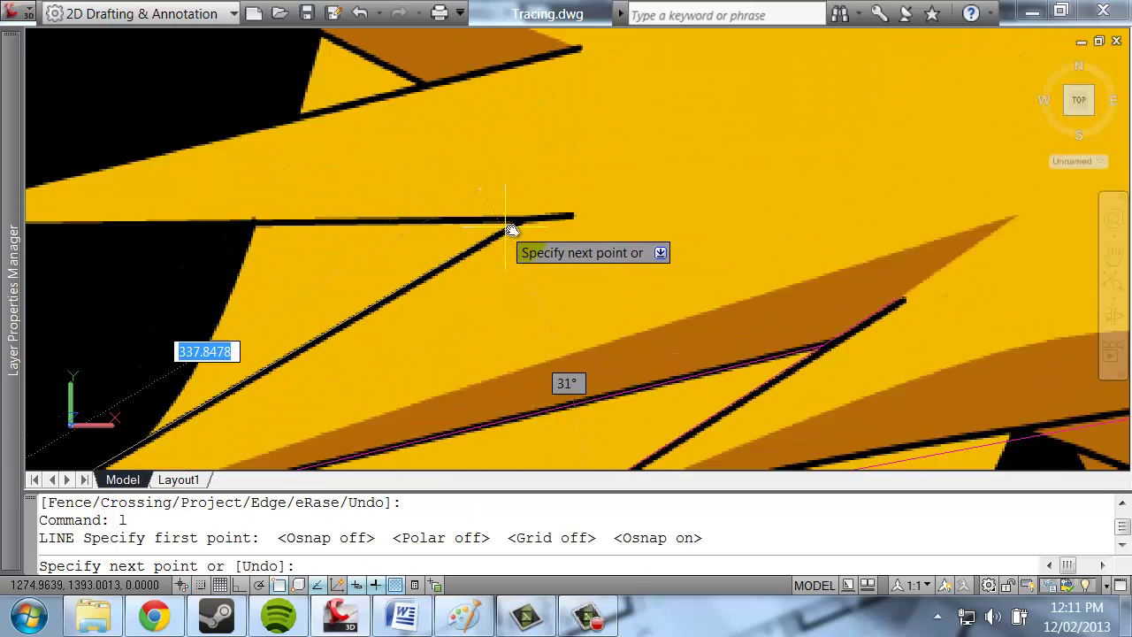
scroll(511, 229, "up", 1)
left_click(571, 192)
key("Return")
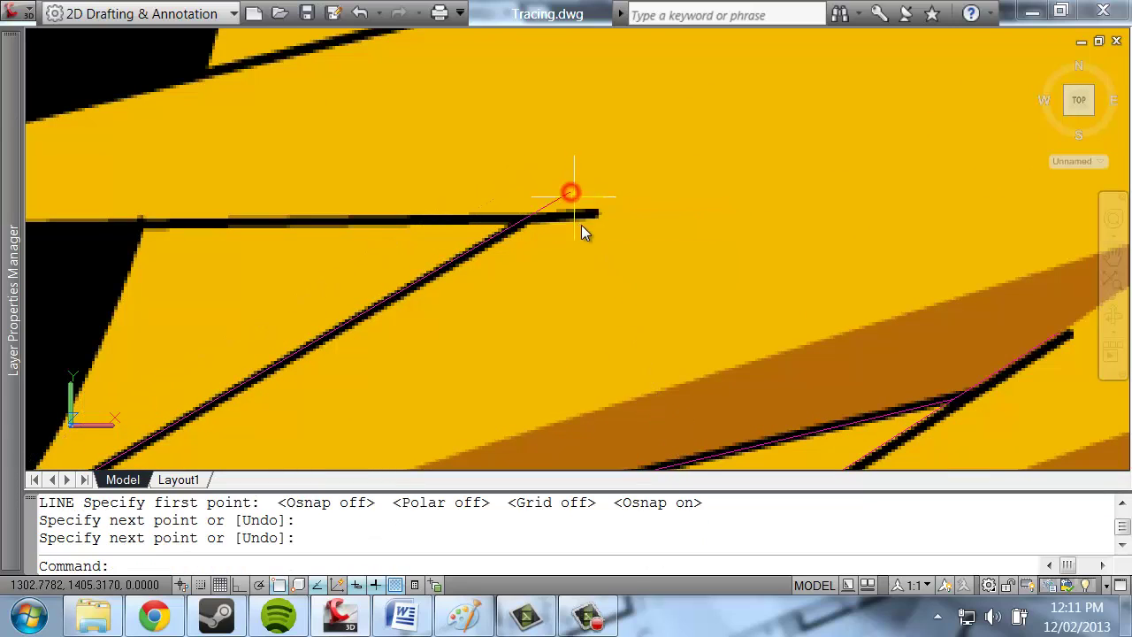
Trace a line from the horizontal line's end via its left tip up to the upper spike's tip.
key("Return")
left_click(597, 215)
scroll(597, 215, "down", 2)
scroll(215, 221, "up", 1)
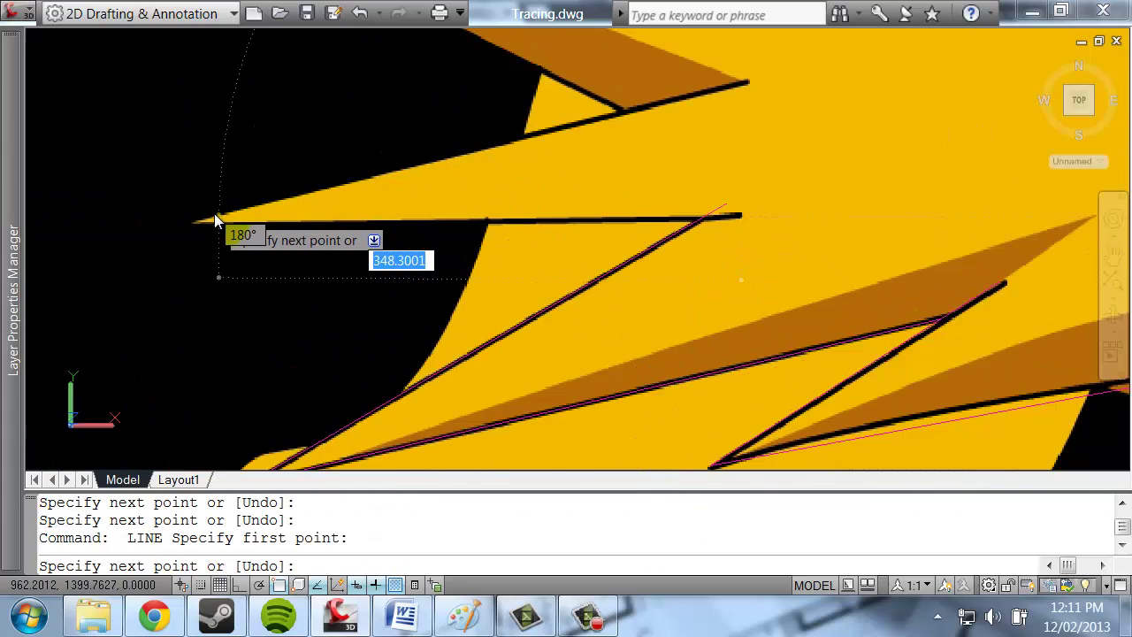
scroll(215, 221, "up", 1)
left_click(181, 227)
scroll(190, 221, "down", 1)
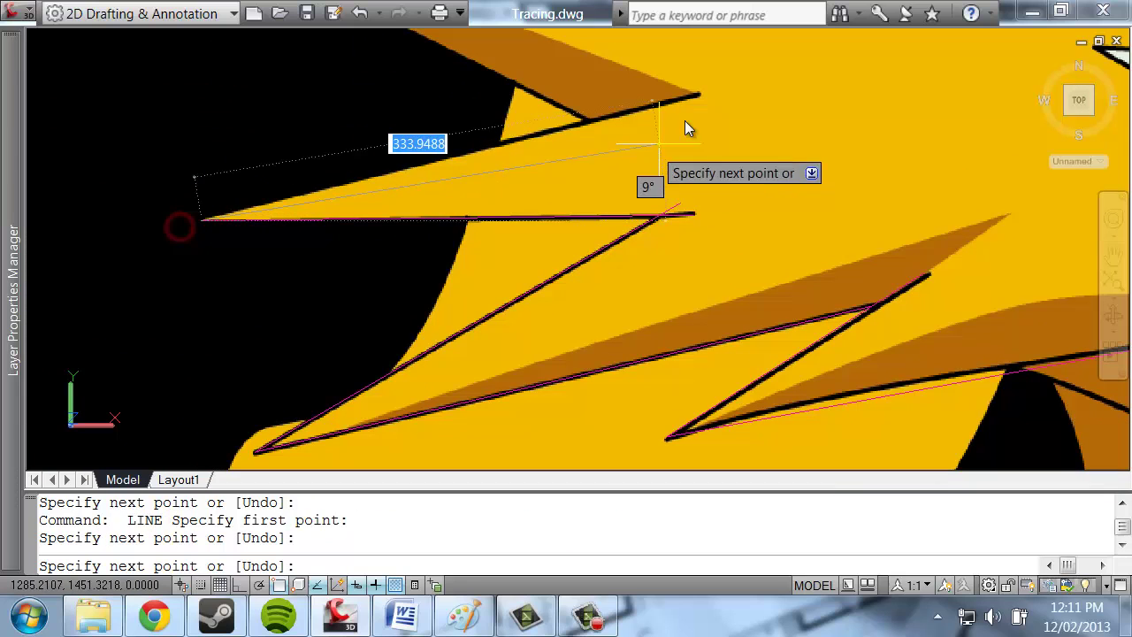
left_click(701, 95)
key("Return")
Trace the upper spike edges to the left spike tip, undo the last segment, and cancel.
middle_click_drag(751, 90, 405, 155)
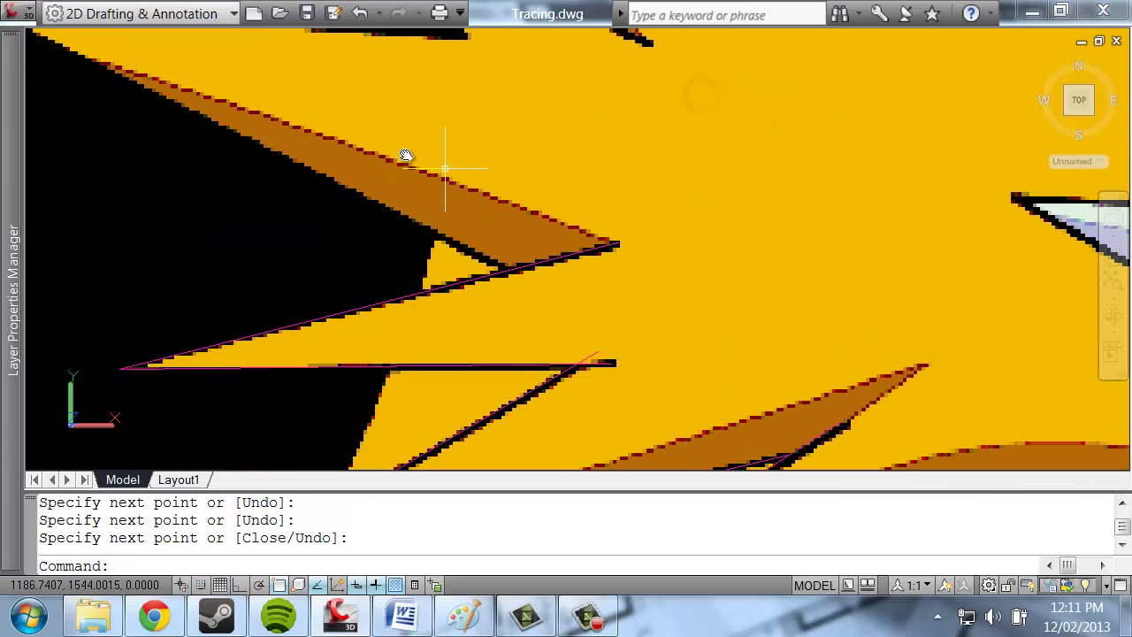
scroll(405, 155, "down", 1)
key("Return")
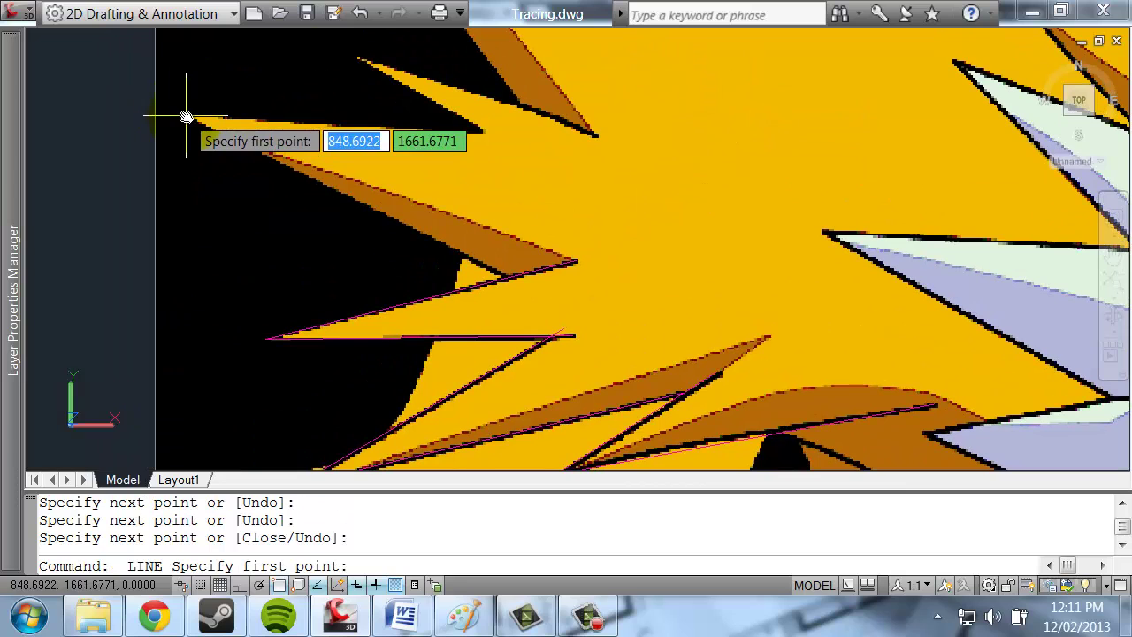
left_click(597, 135)
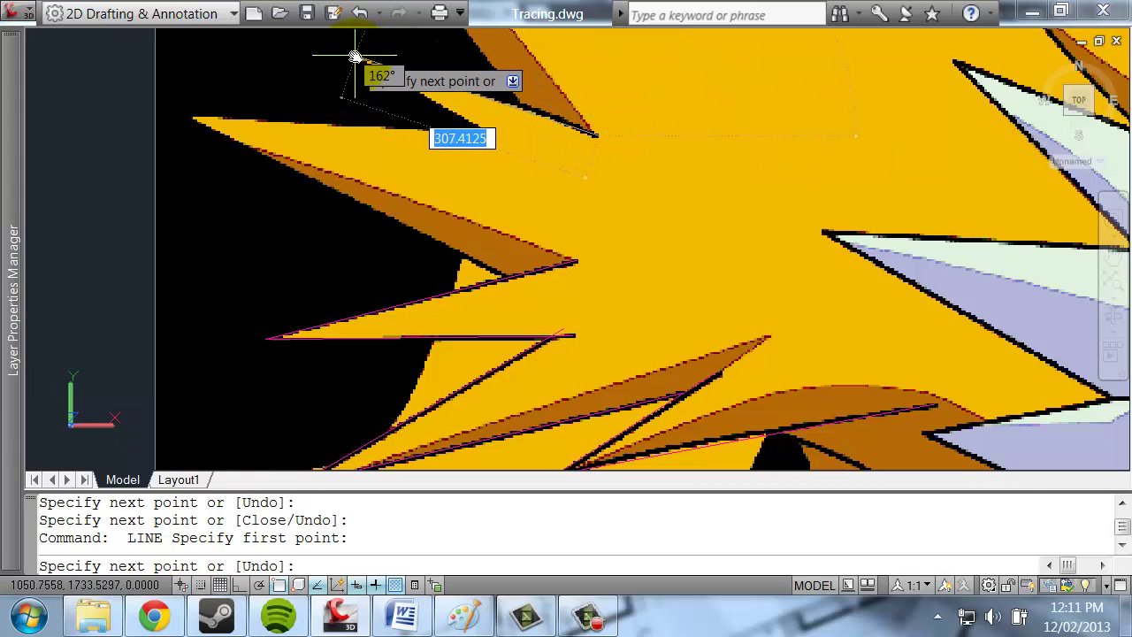
left_click(483, 131)
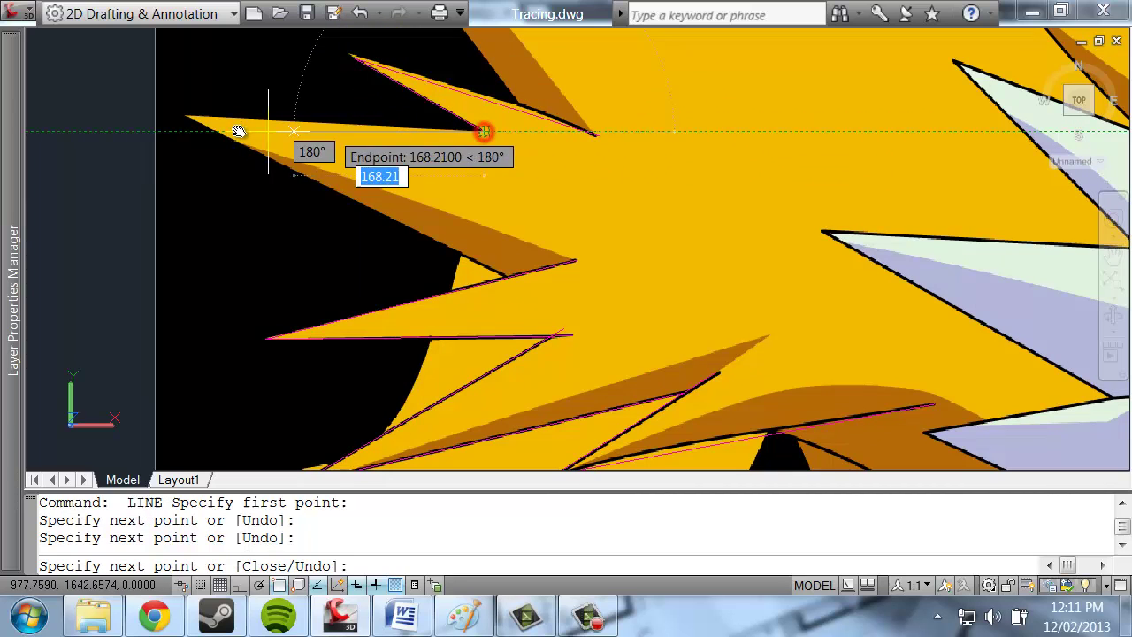
left_click(182, 111)
scroll(513, 292, "up", 3)
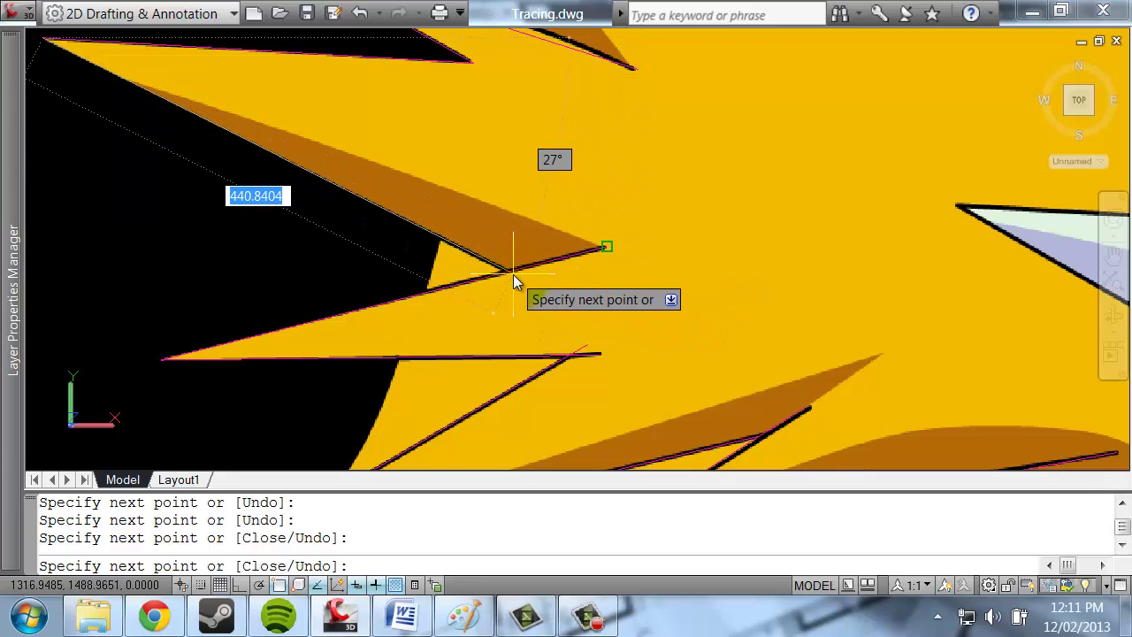
left_click(518, 279)
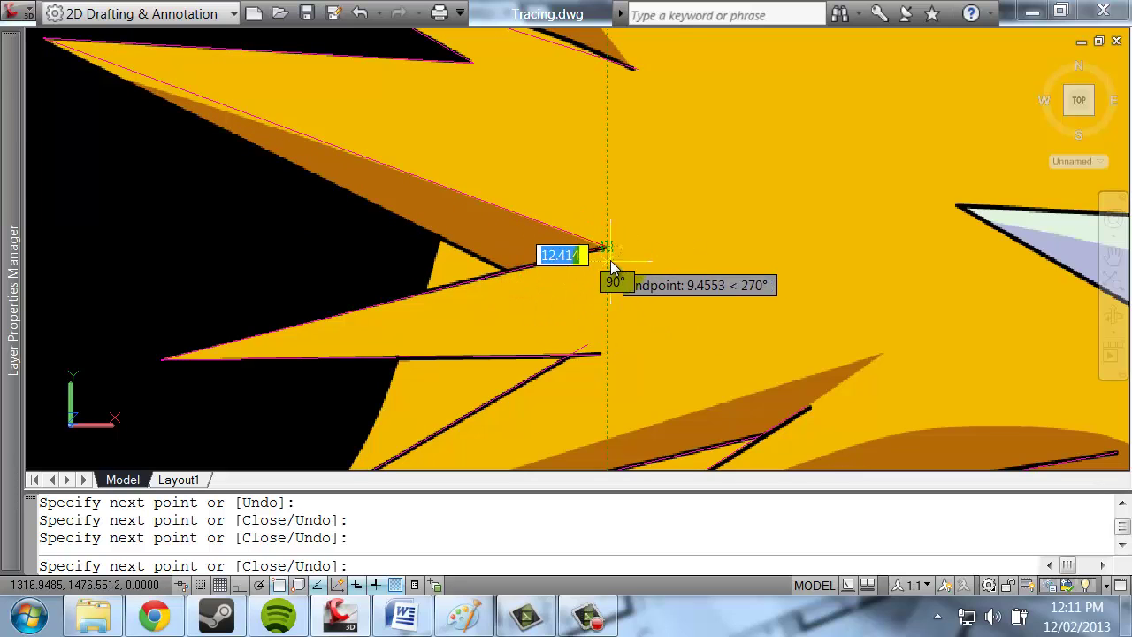
key("ctrl+z")
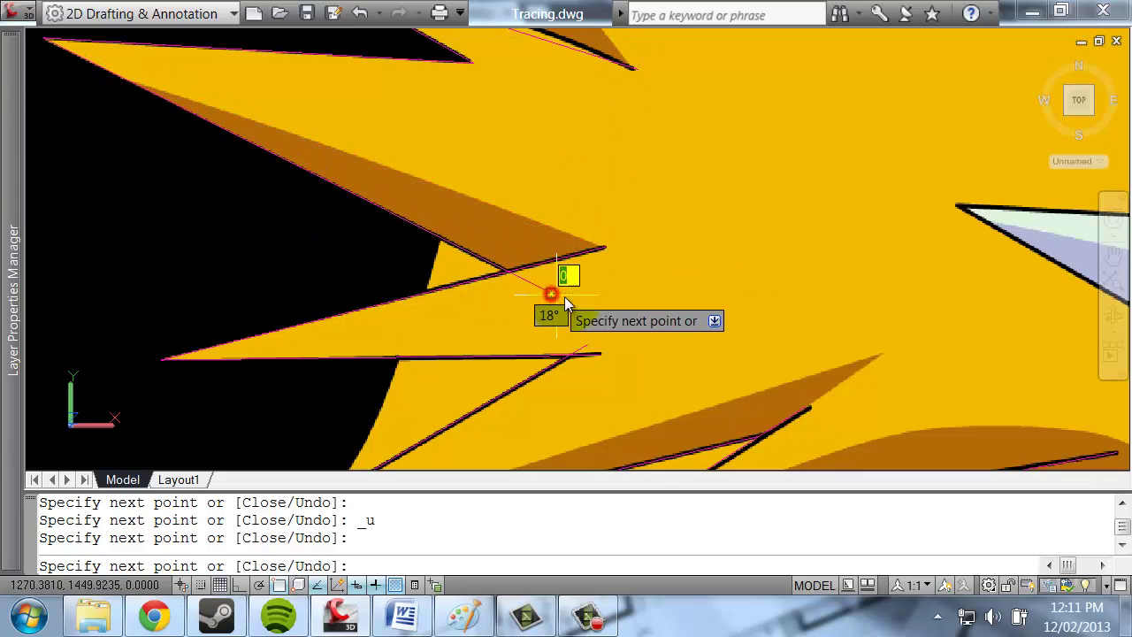
key("Escape")
middle_click_drag(613, 311, 610, 260)
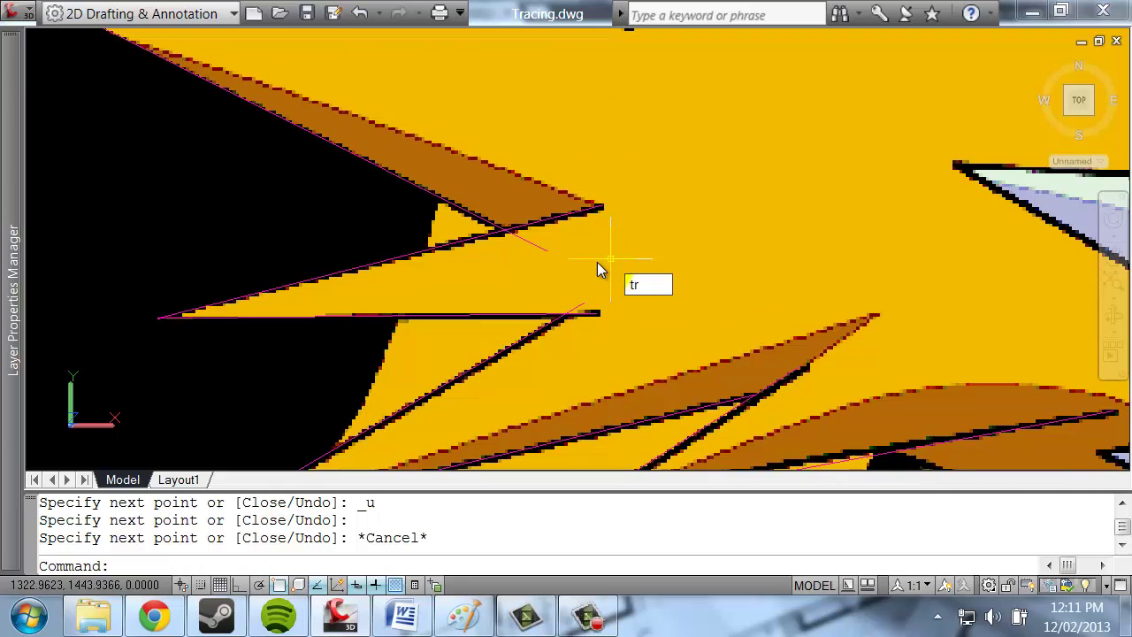
Trim the lower line's overshoot and the small stub past the upper spike line.
type("tr")
key("Return")
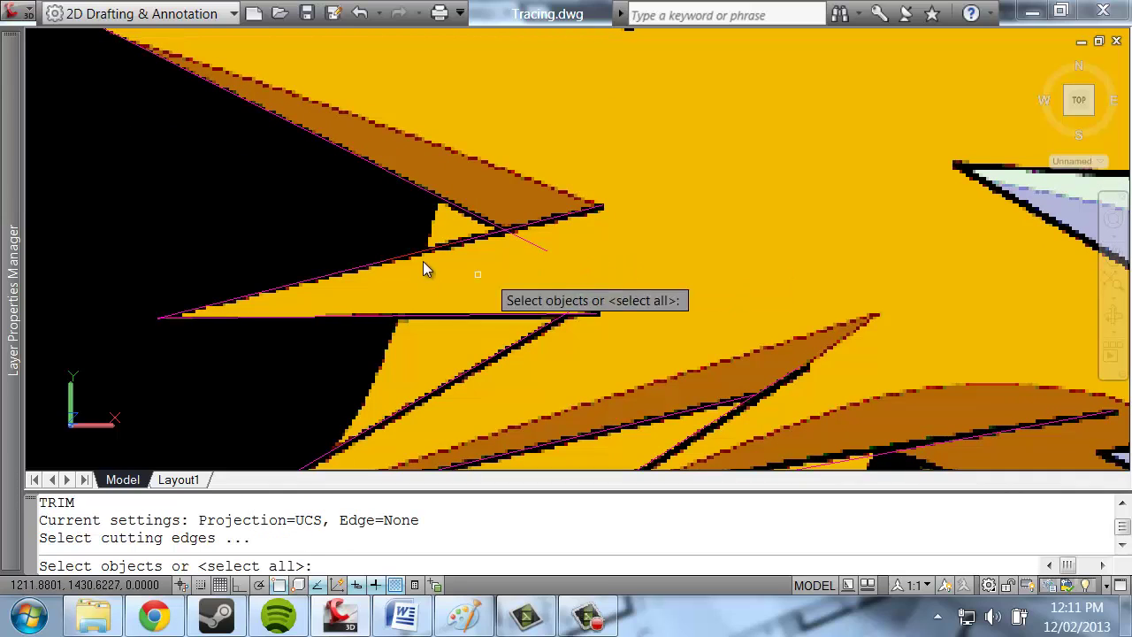
left_click(421, 238)
left_click(376, 327)
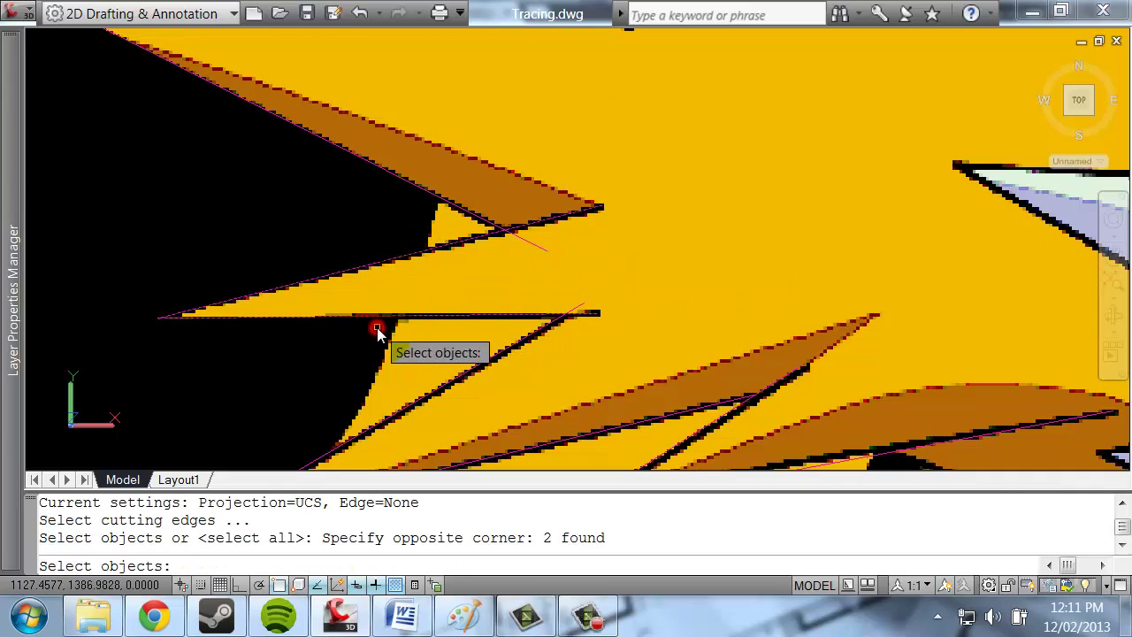
key("Return")
left_click(575, 310)
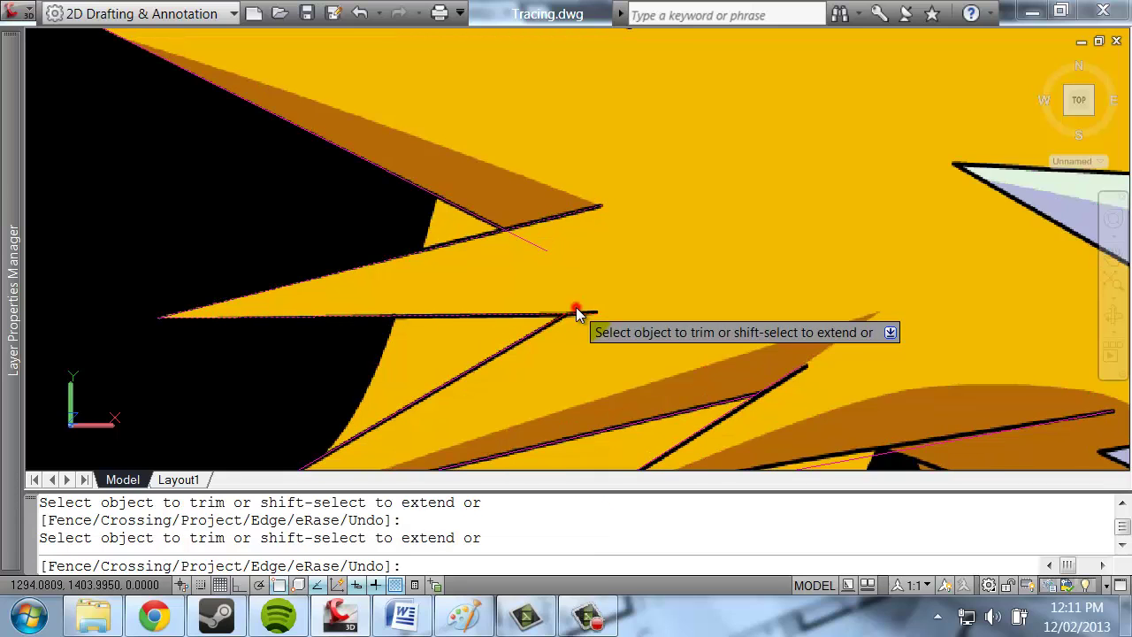
left_click(538, 248)
key("Return")
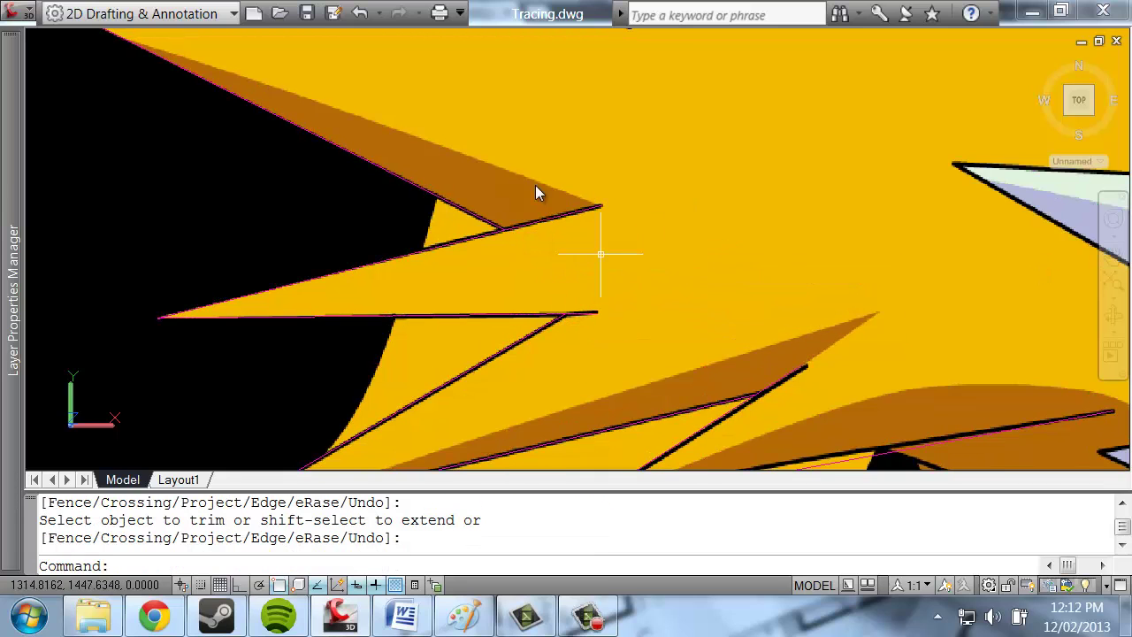
mouse_move(538, 192)
middle_mouse_down()
mouse_move(503, 217)
mouse_move(659, 276)
middle_mouse_up()
middle_click_drag(713, 204, 654, 262)
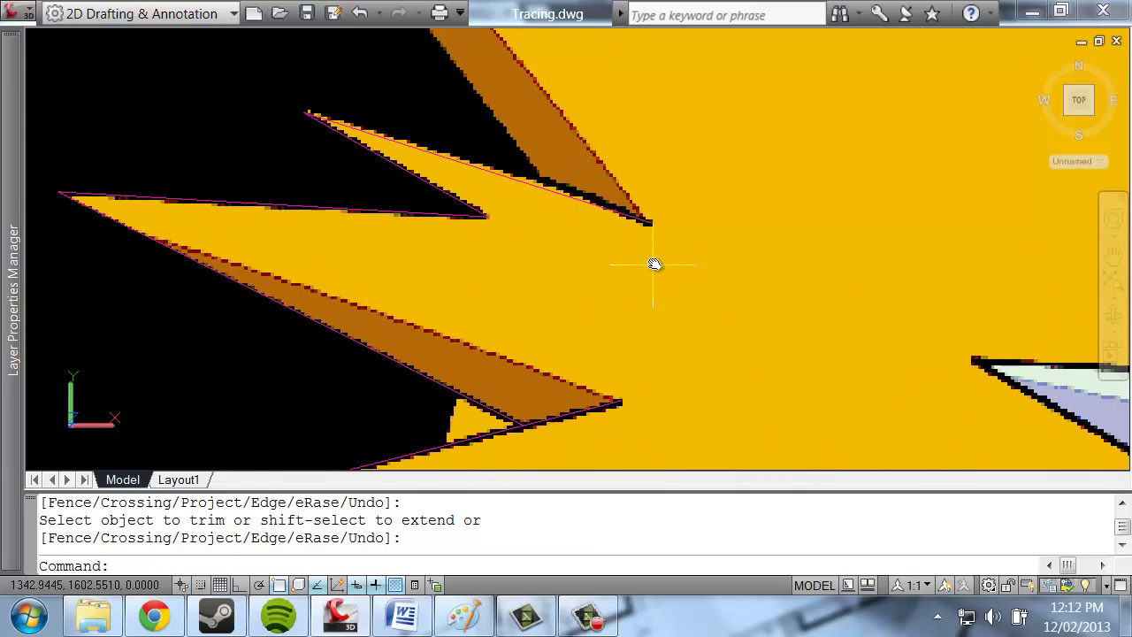
scroll(822, 362, "down", 3)
mouse_move(822, 361)
middle_mouse_down()
mouse_move(699, 176)
mouse_move(648, 251)
middle_mouse_up()
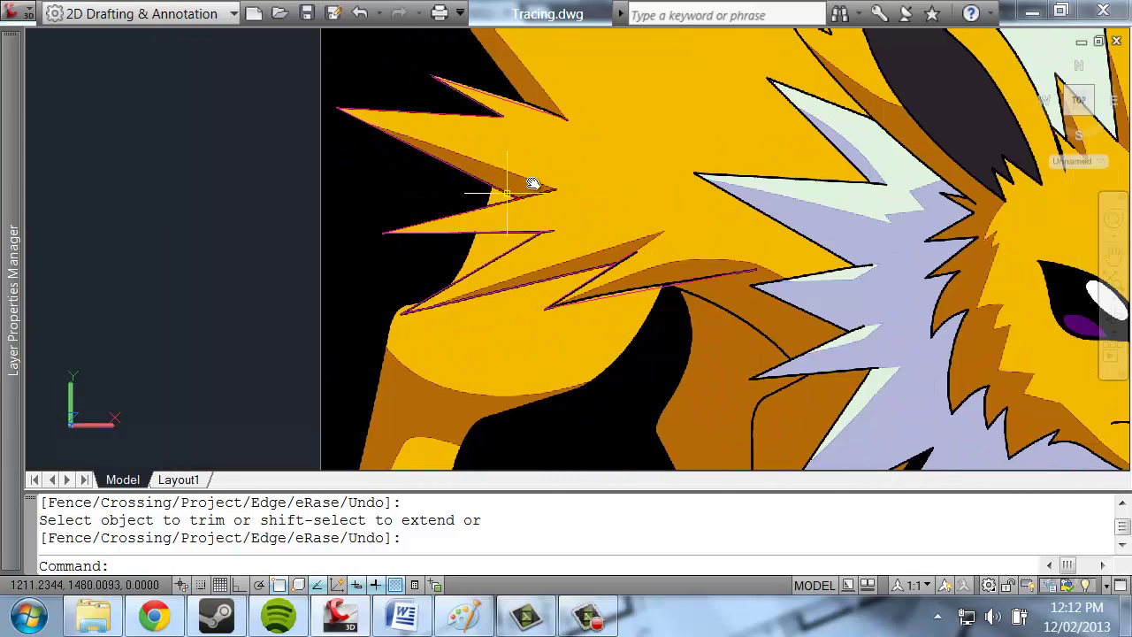
scroll(599, 227, "up", 1)
scroll(672, 182, "down", 1)
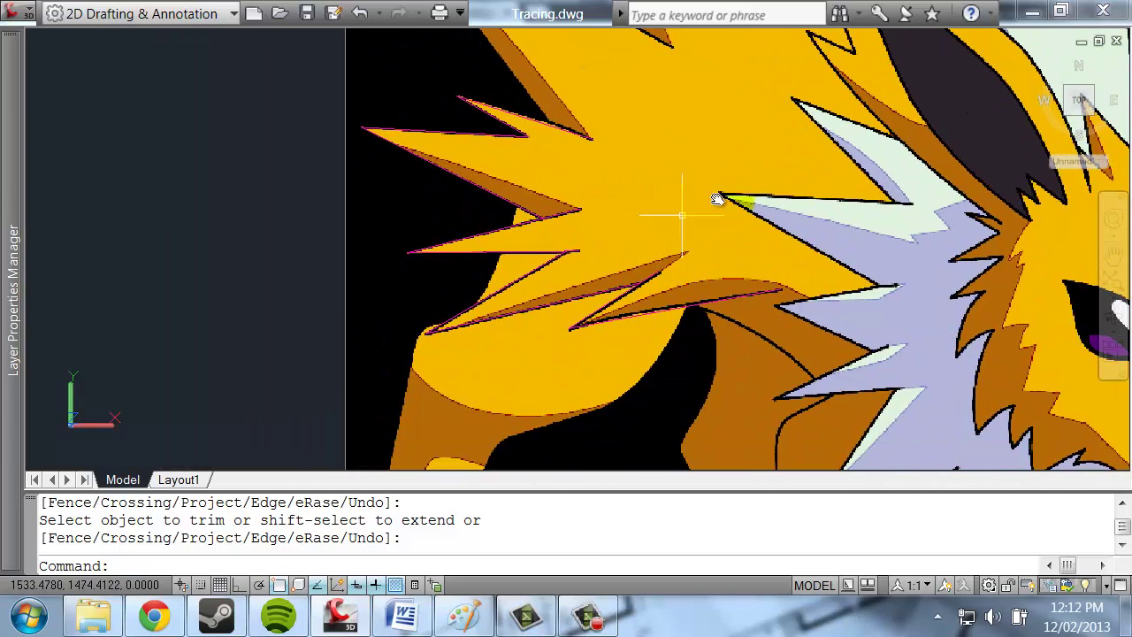
mouse_move(19, 232)
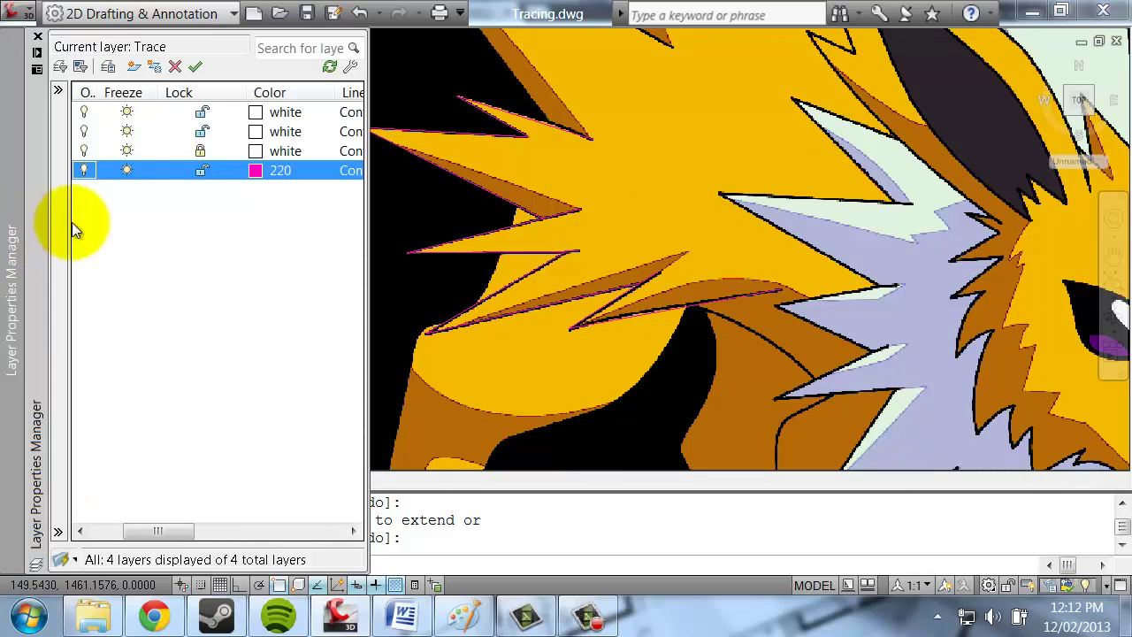
left_click(97, 152)
left_click_drag(181, 531, 93, 531)
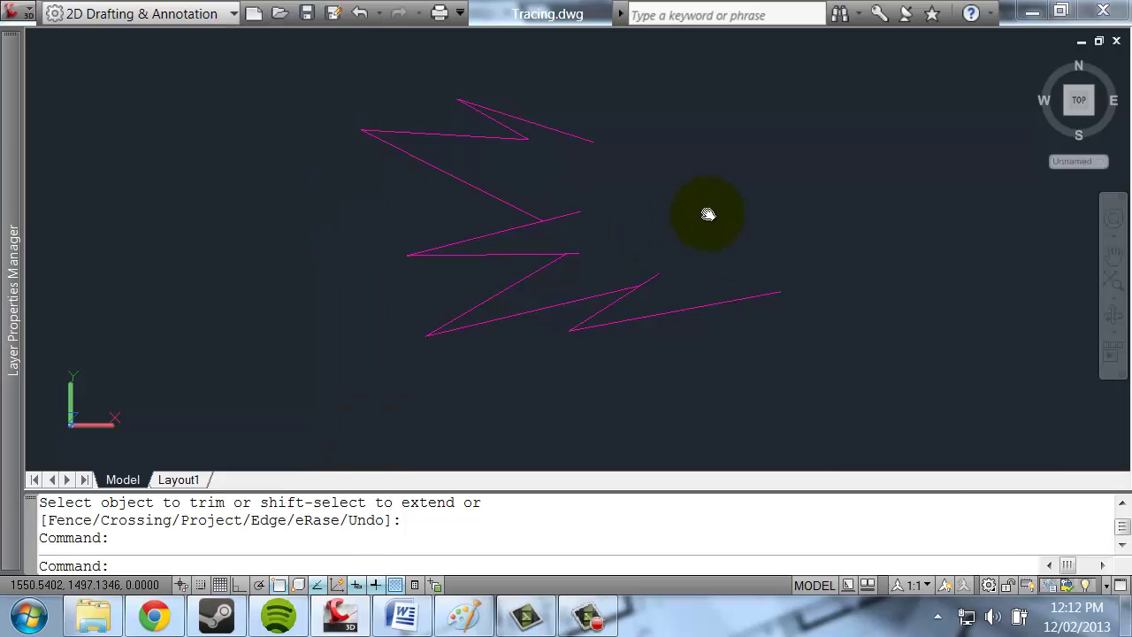
middle_click_drag(586, 287, 647, 294)
scroll(726, 307, "up", 2)
scroll(468, 126, "up", 4)
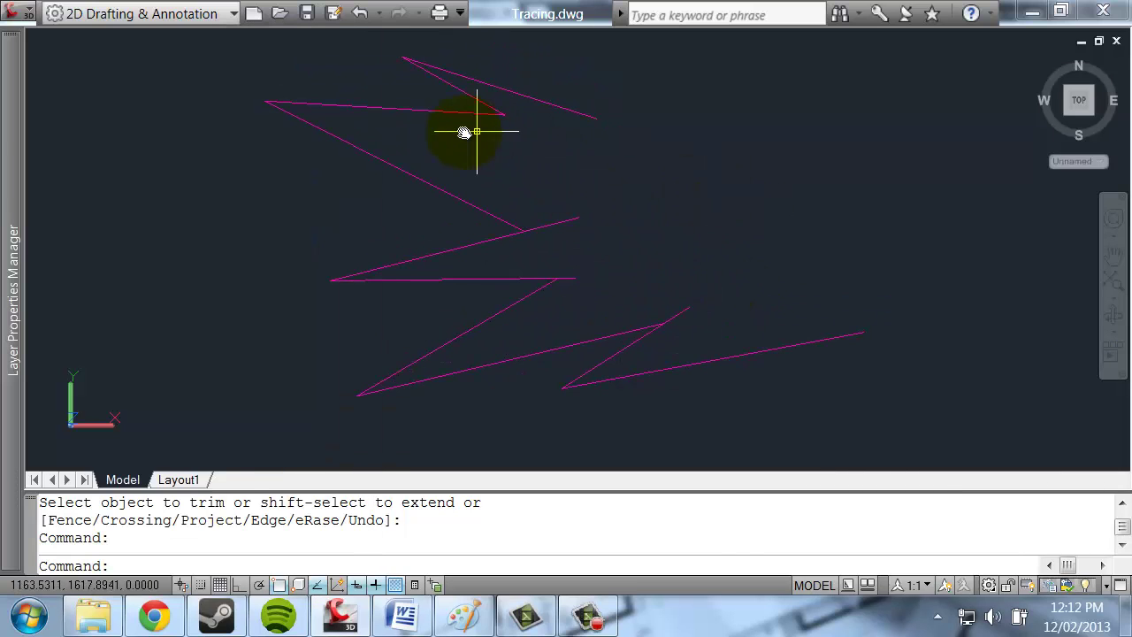
scroll(419, 56, "down", 2)
scroll(634, 279, "down", 2)
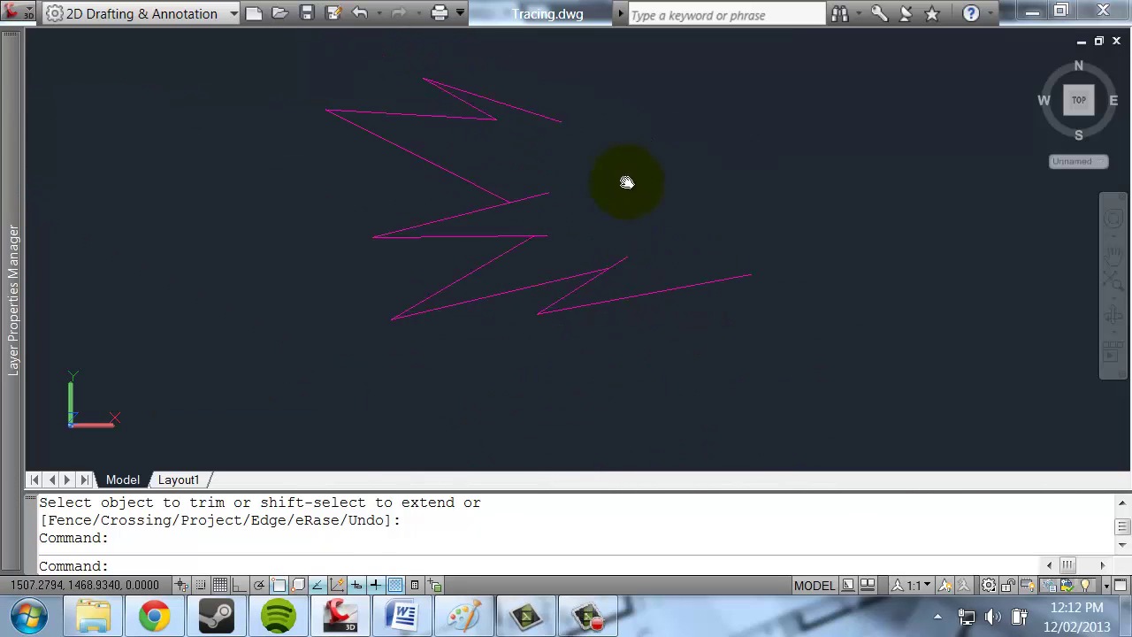
mouse_move(36, 280)
left_click(232, 152)
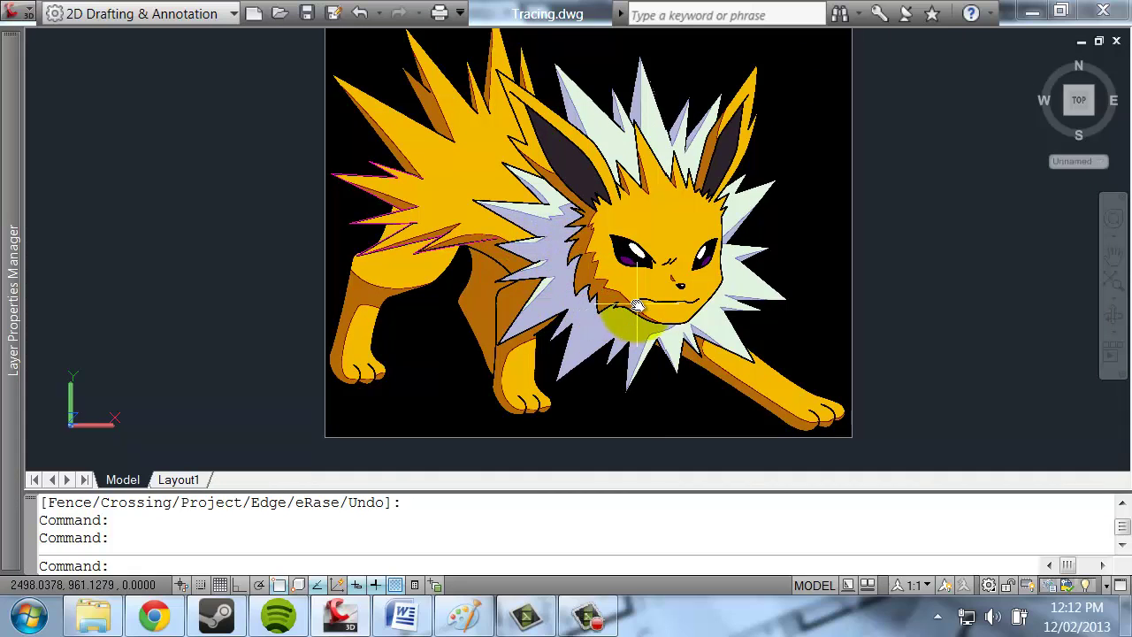
Zoom out, pan the Jolteon picture up and left, and zoom in on the extended front paw.
scroll(415, 172, "up", 4)
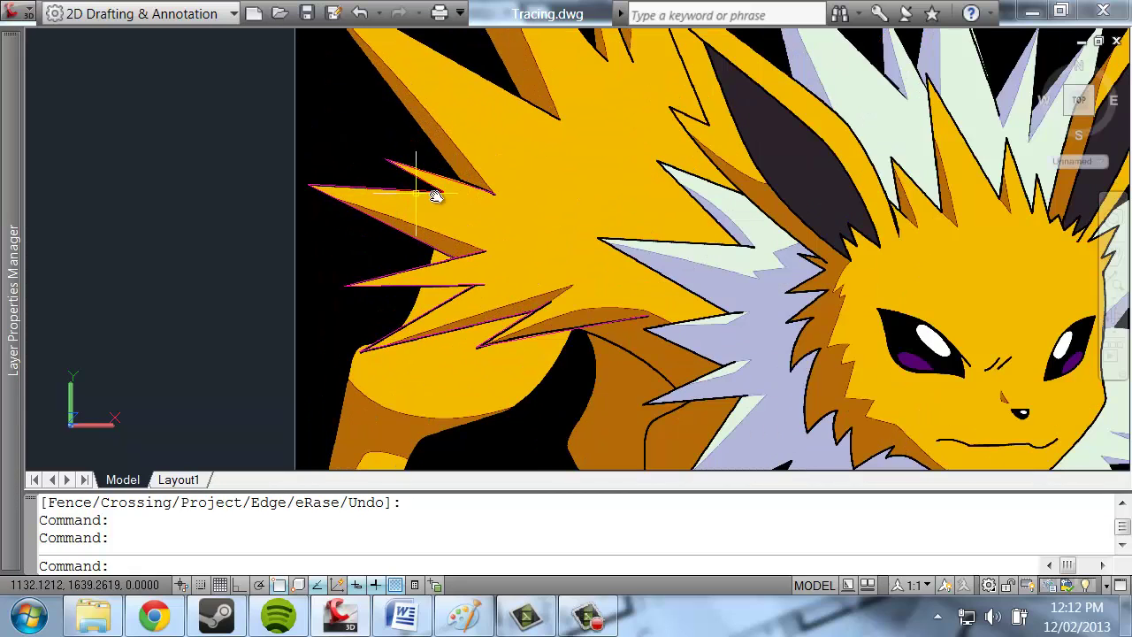
scroll(435, 195, "down", 2)
middle_click_drag(586, 303, 533, 237)
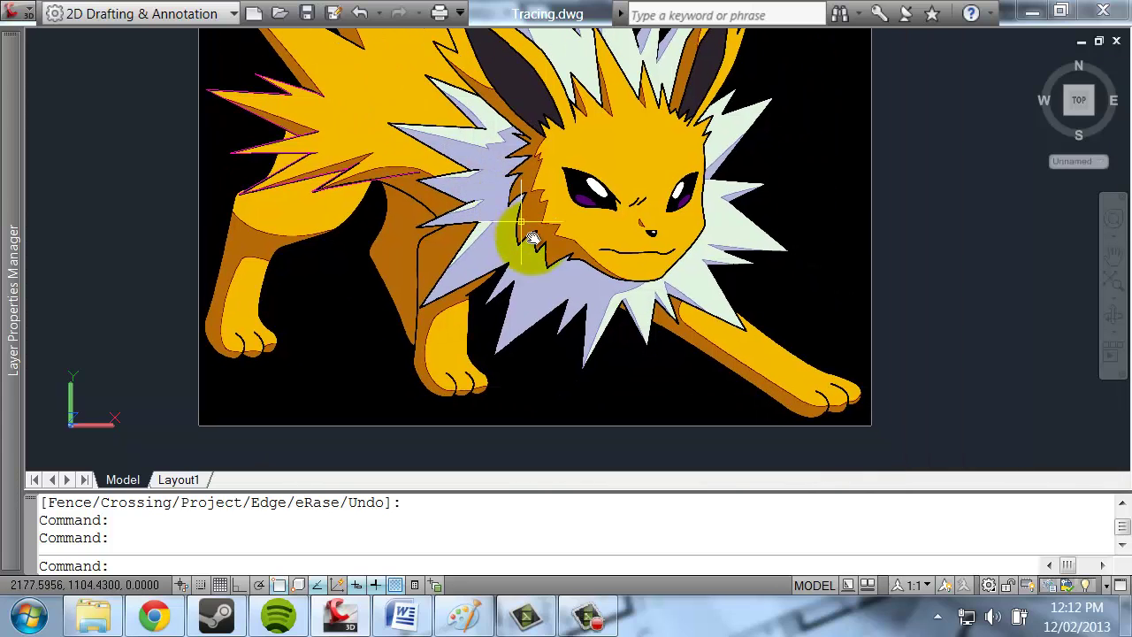
scroll(598, 188, "up", 2)
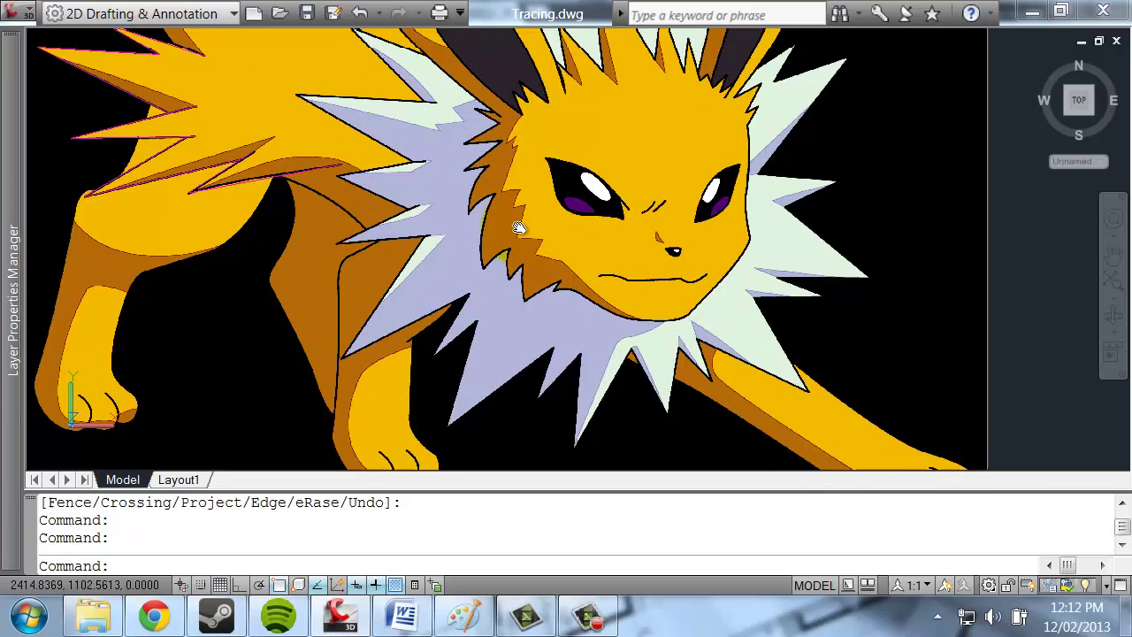
middle_click_drag(518, 228, 467, 216)
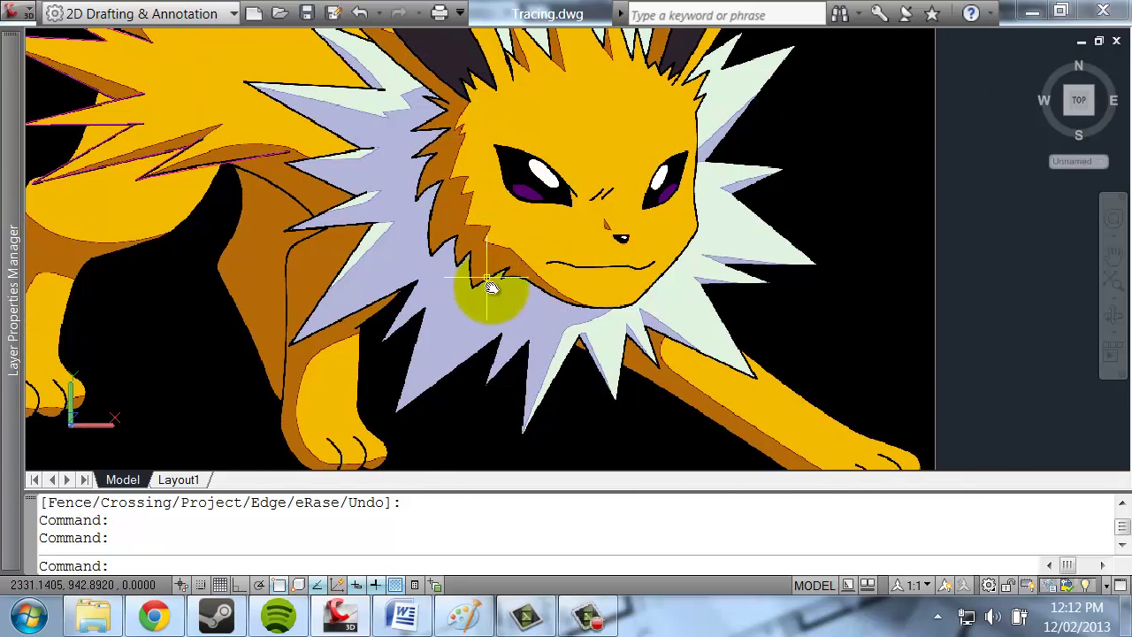
scroll(510, 310, "up", 3)
scroll(674, 248, "down", 5)
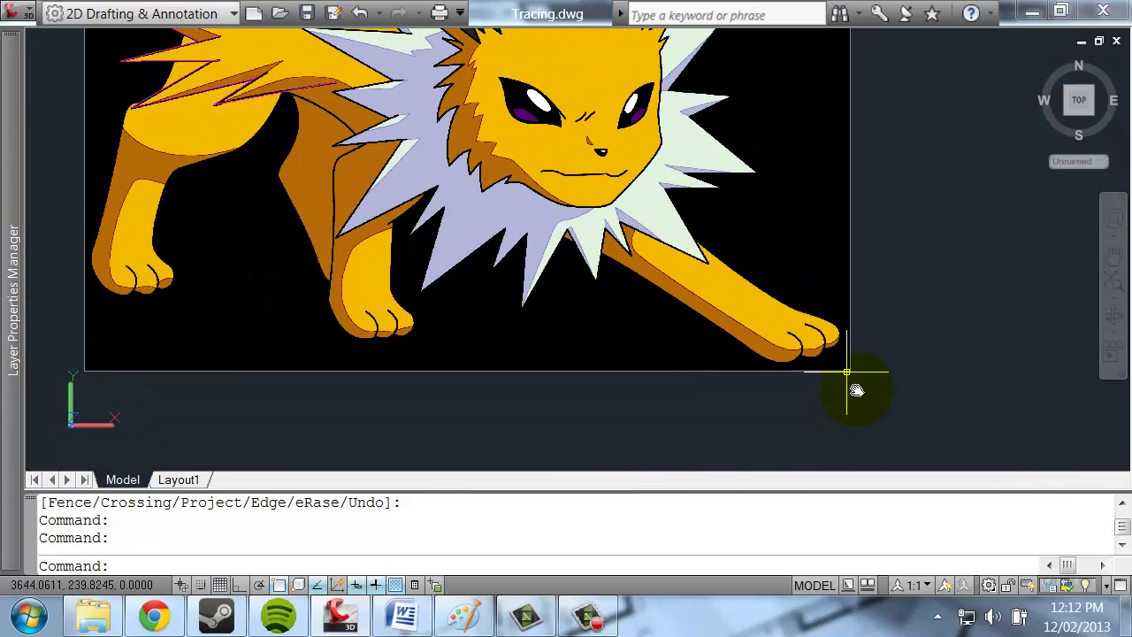
scroll(793, 332, "up", 4)
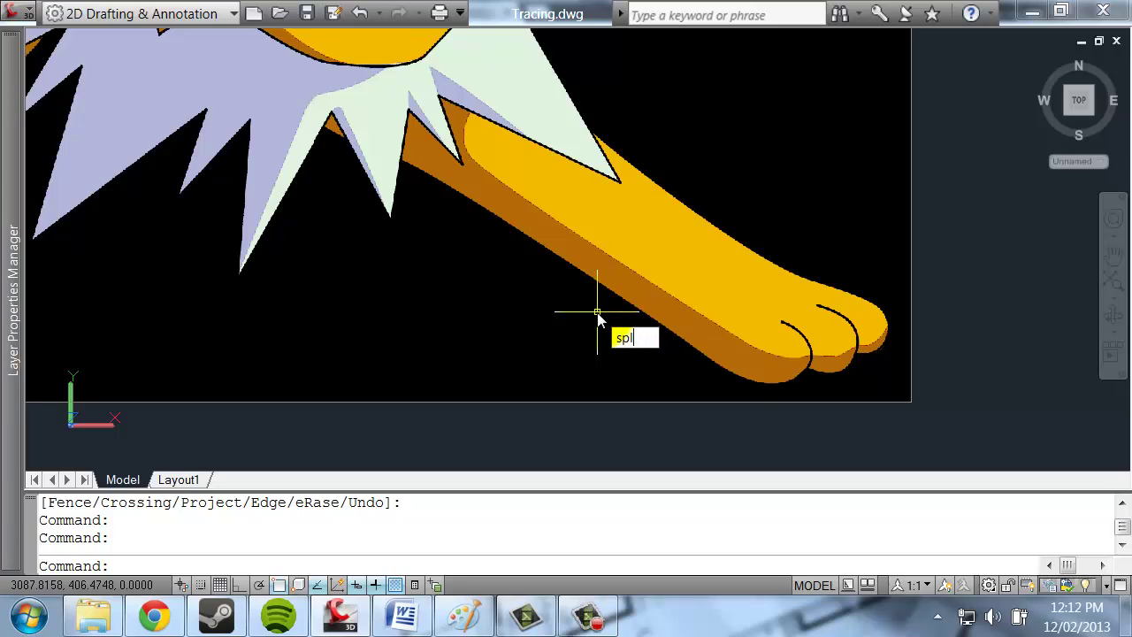
Draw a spline from the spike tip along the arm's upper edge around the paw to the toe crease.
key("Return")
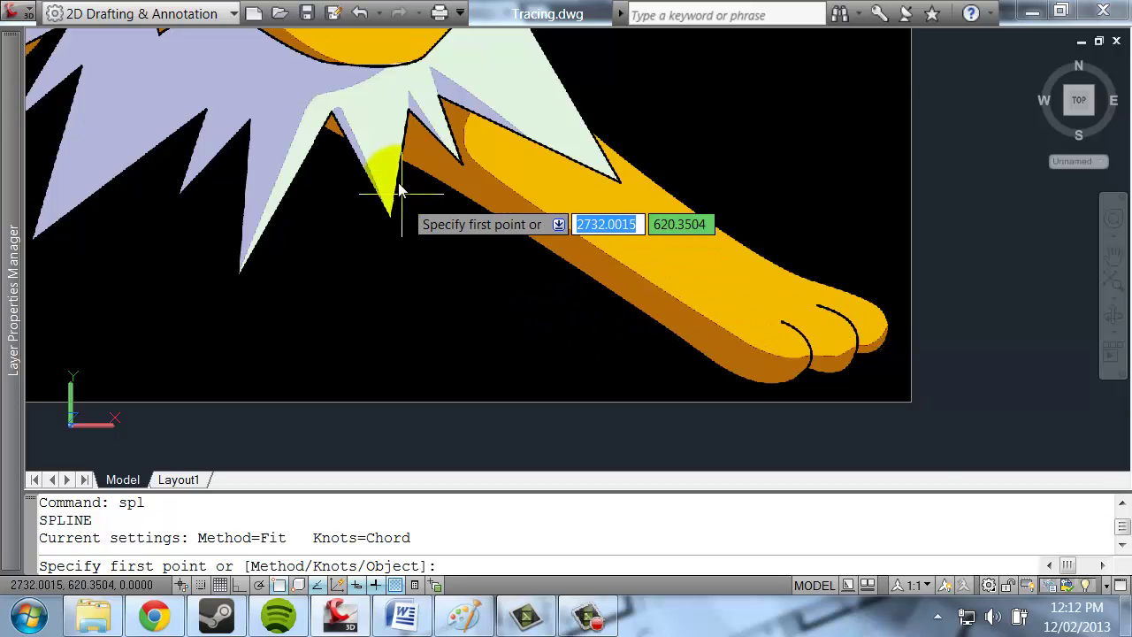
scroll(402, 177, "up", 2)
scroll(670, 197, "down", 1)
scroll(543, 222, "up", 3)
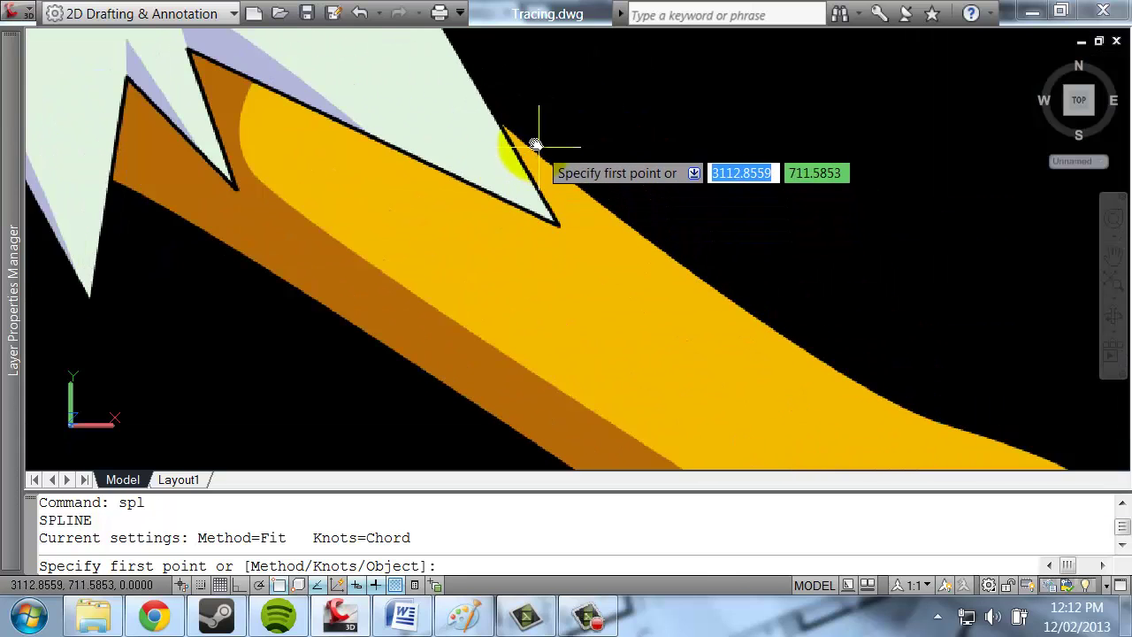
left_click(491, 112)
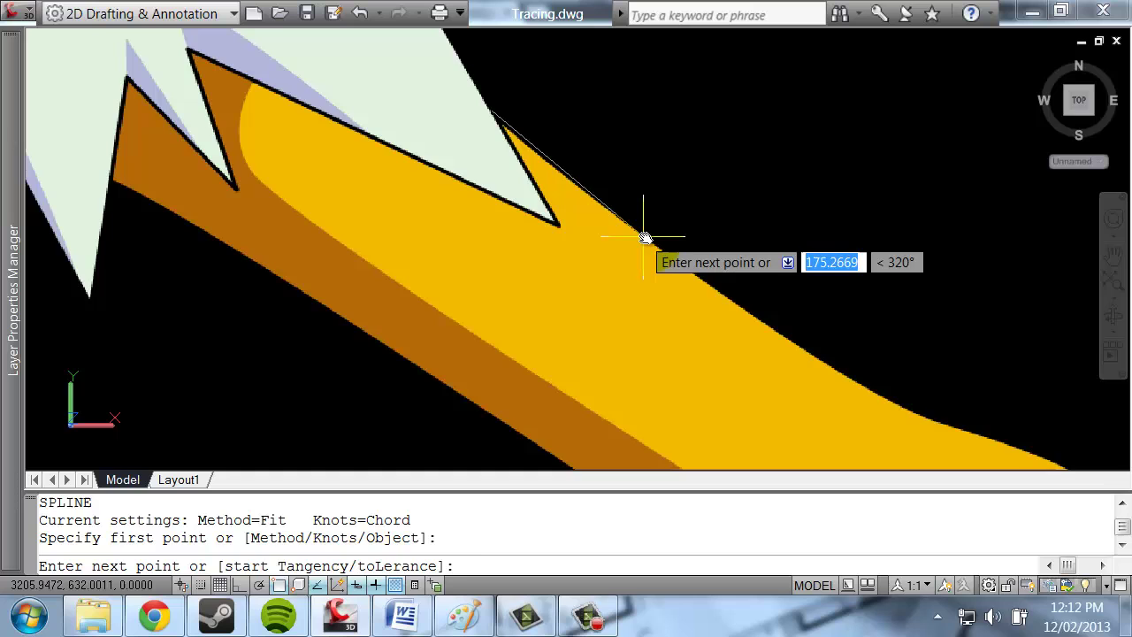
left_click(647, 236)
scroll(672, 250, "up", 1)
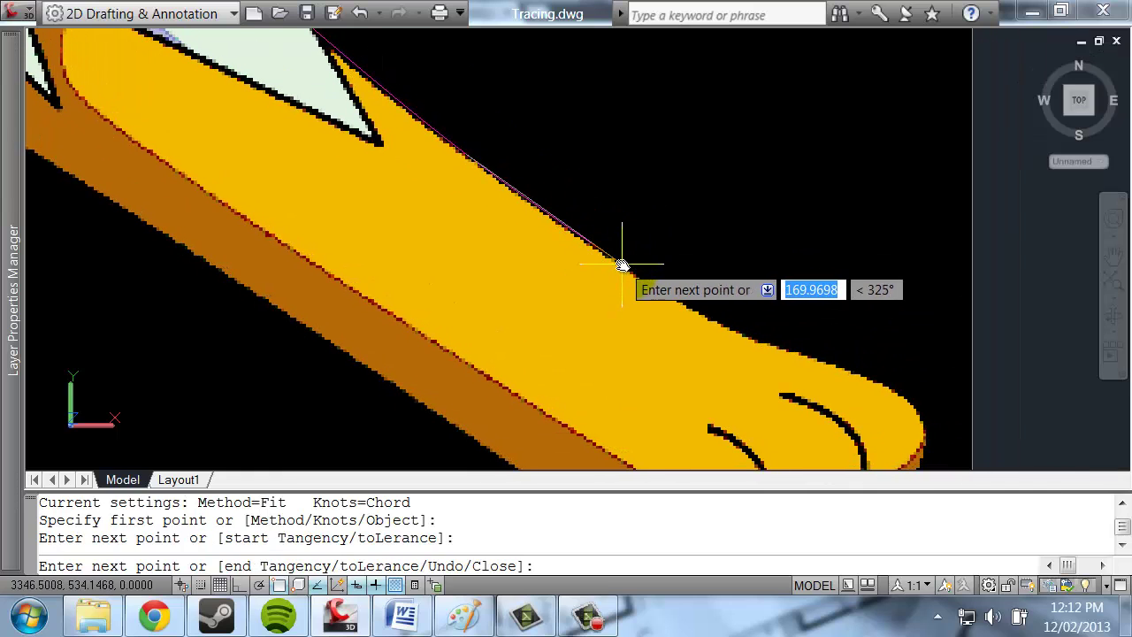
left_click(622, 268)
left_click(787, 351)
middle_click_drag(836, 357, 727, 270)
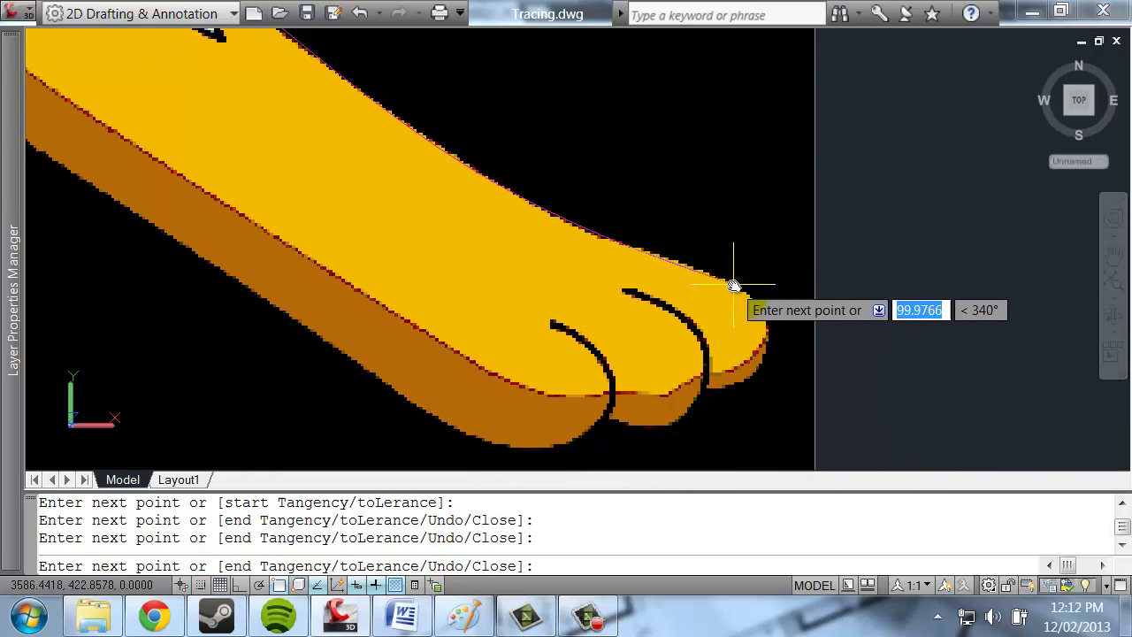
left_click(733, 283)
scroll(763, 312, "up", 2)
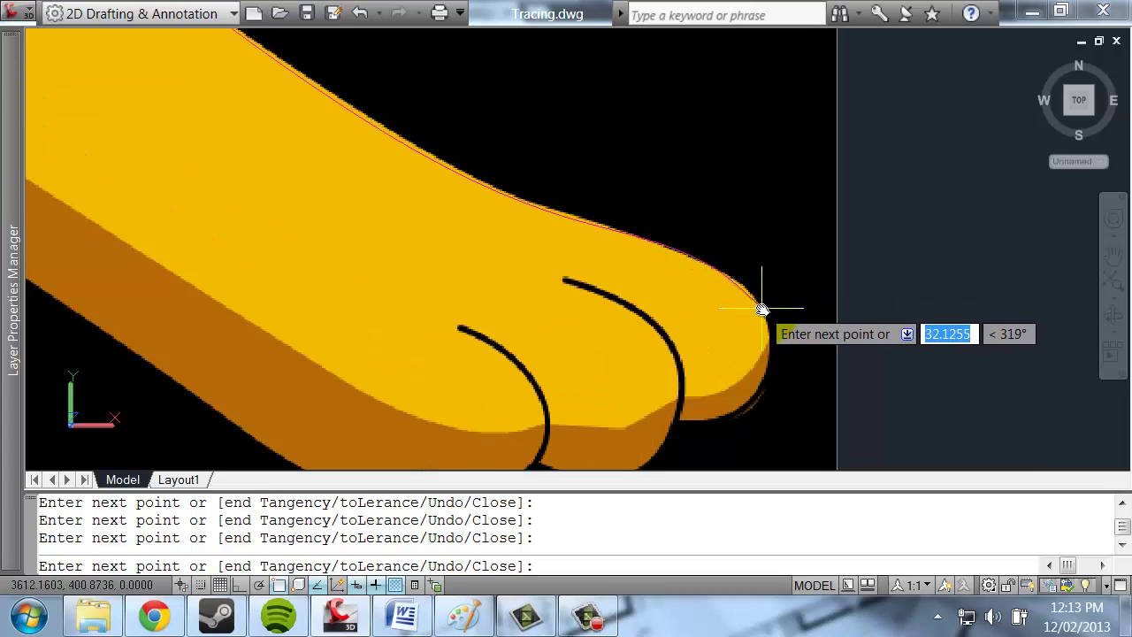
left_click(760, 309)
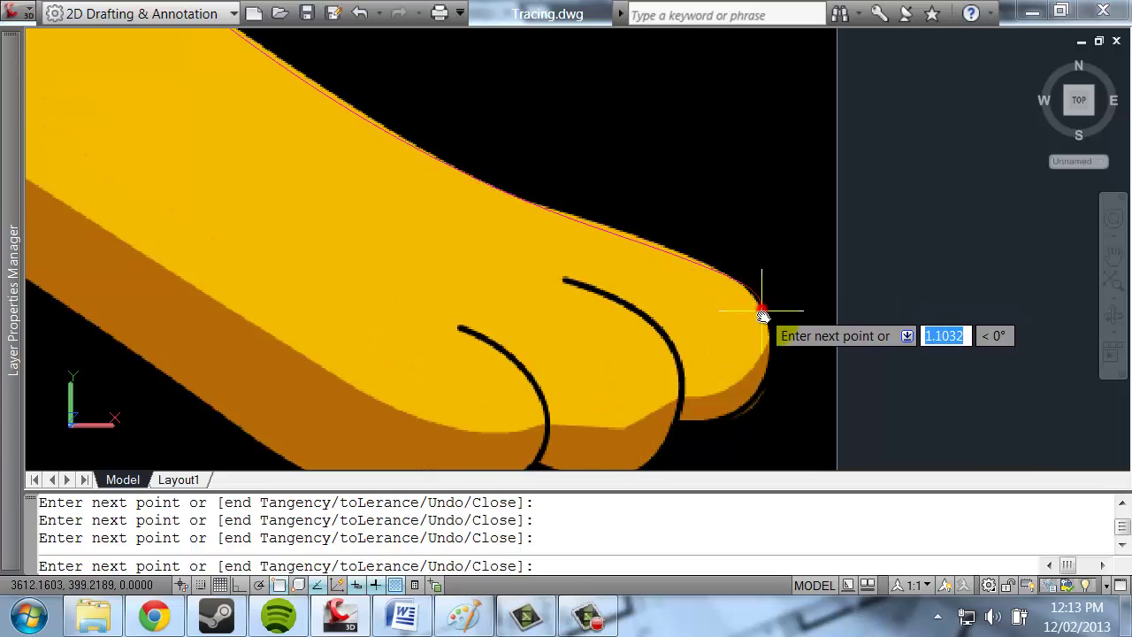
left_click(746, 409)
left_click(703, 423)
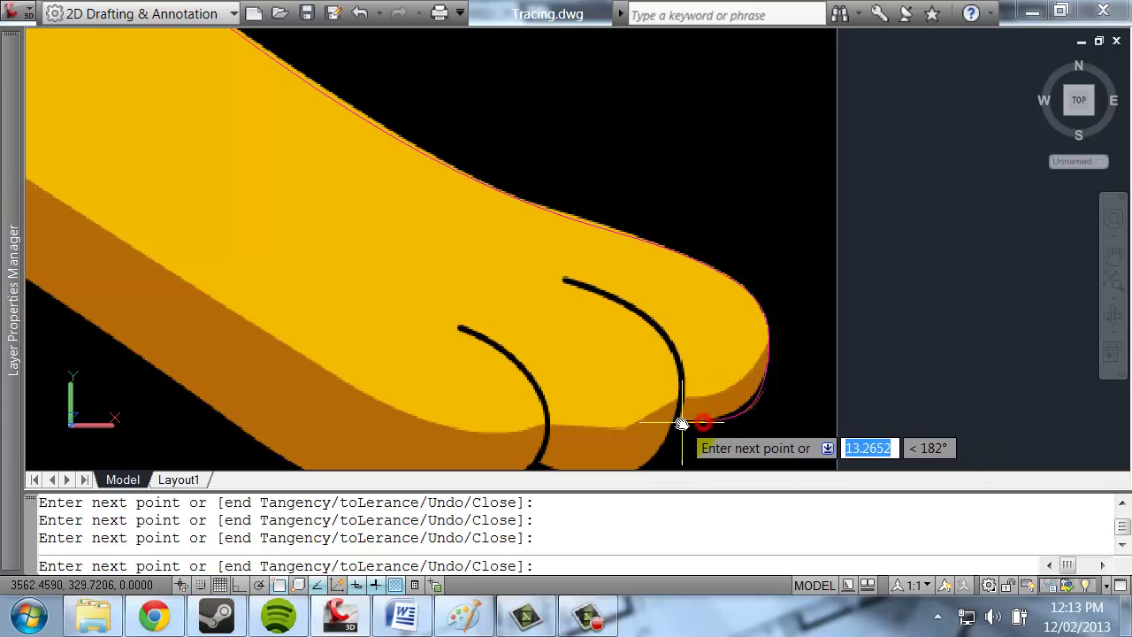
key("Return")
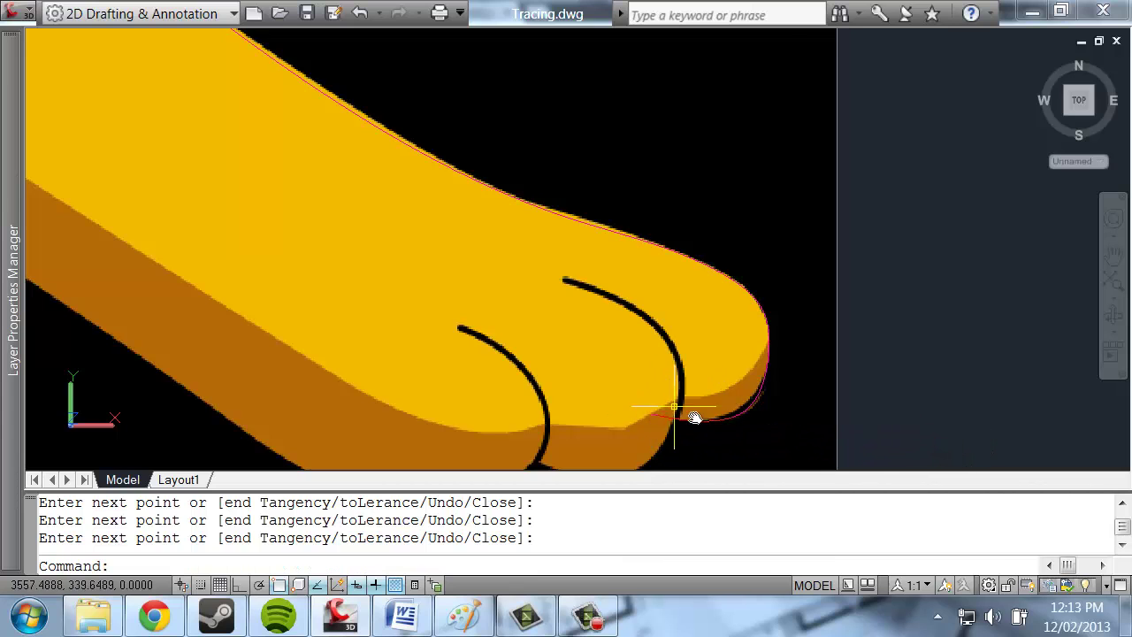
Start a second spline under the toes along the lower toe edge, redoing misplaced fit points.
middle_click_drag(681, 412, 634, 281)
scroll(615, 305, "up", 2)
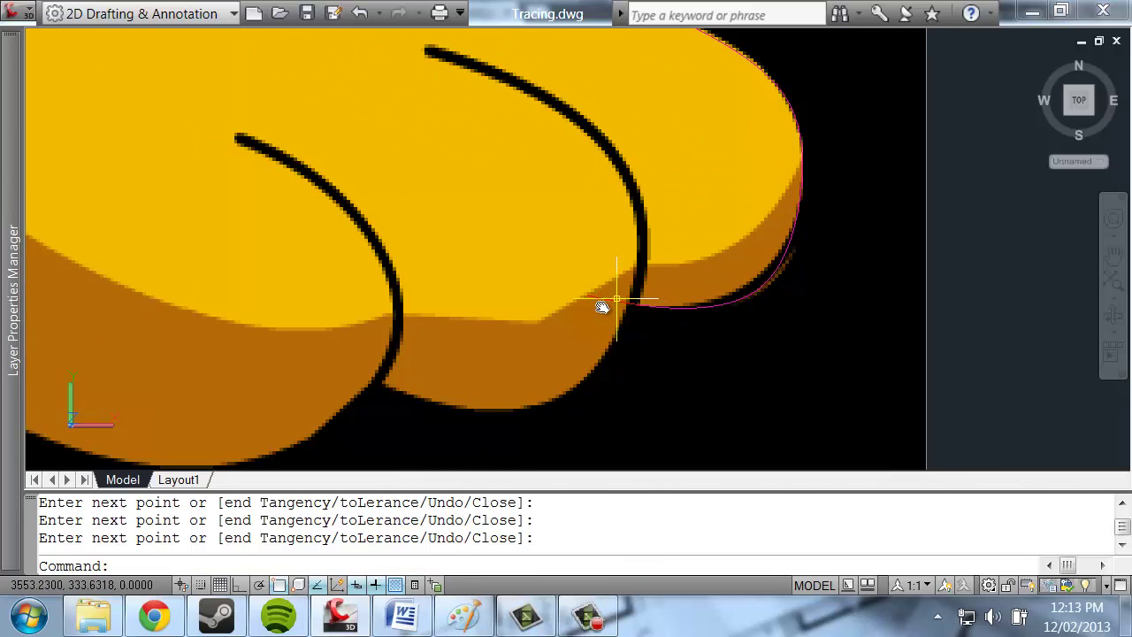
scroll(593, 309, "down", 3)
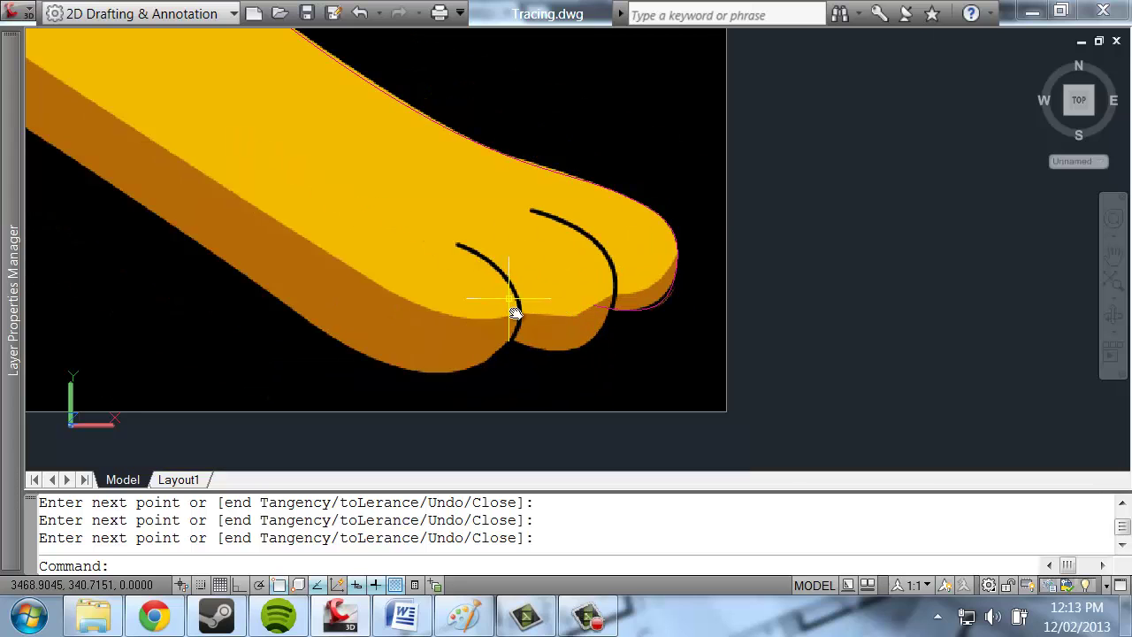
key("Return")
scroll(518, 346, "up", 2)
left_click(469, 312)
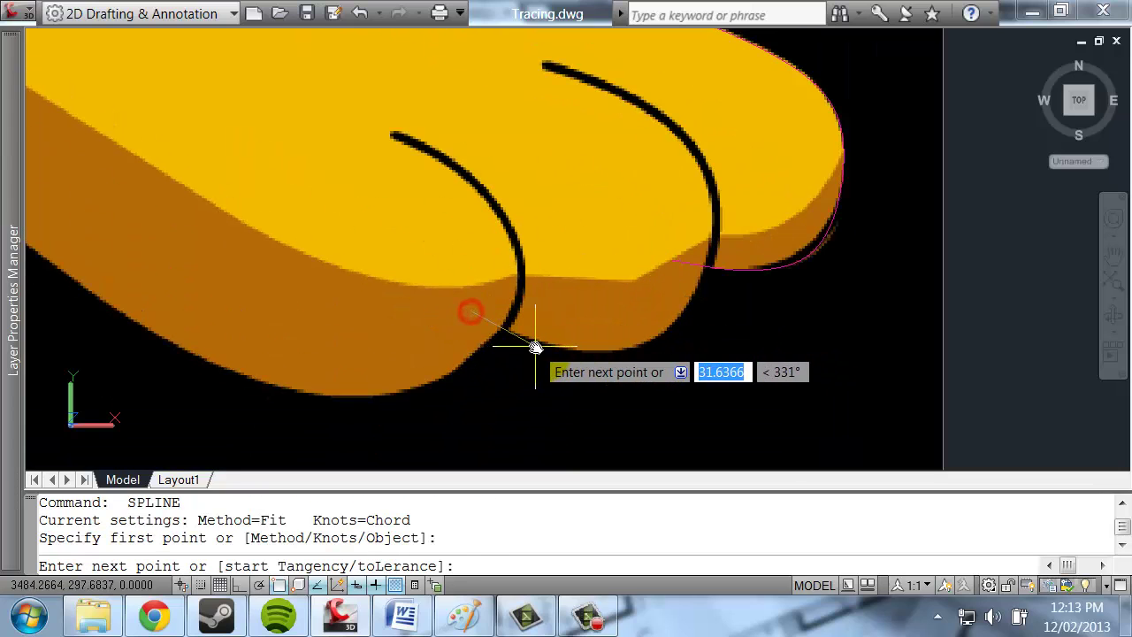
left_click(541, 343)
left_click(616, 351)
left_click(672, 330)
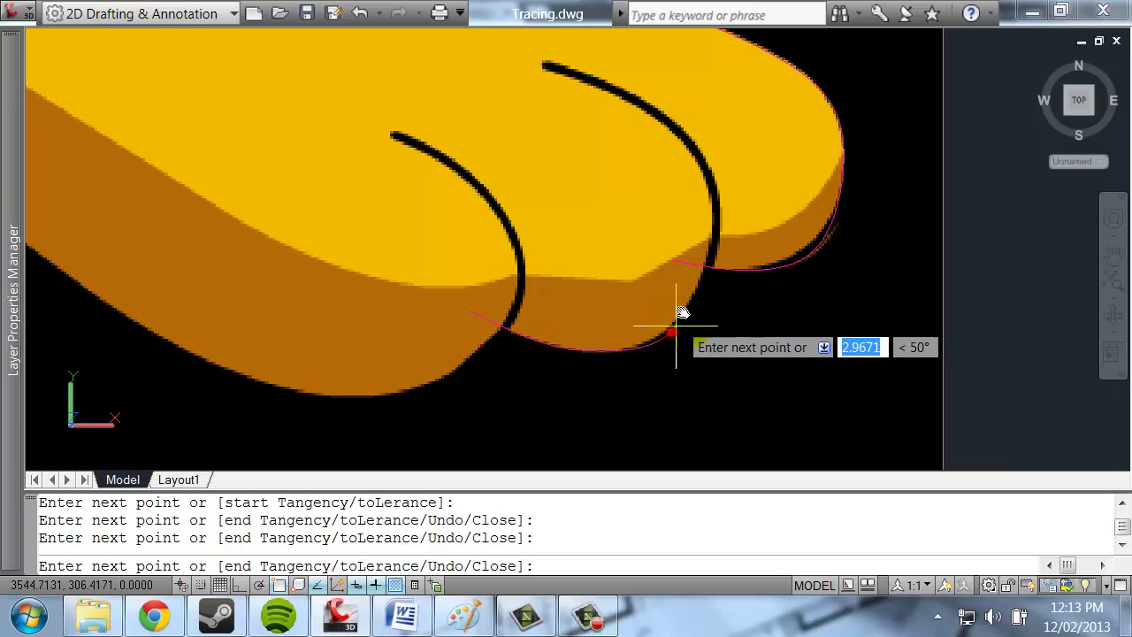
key("ctrl+z")
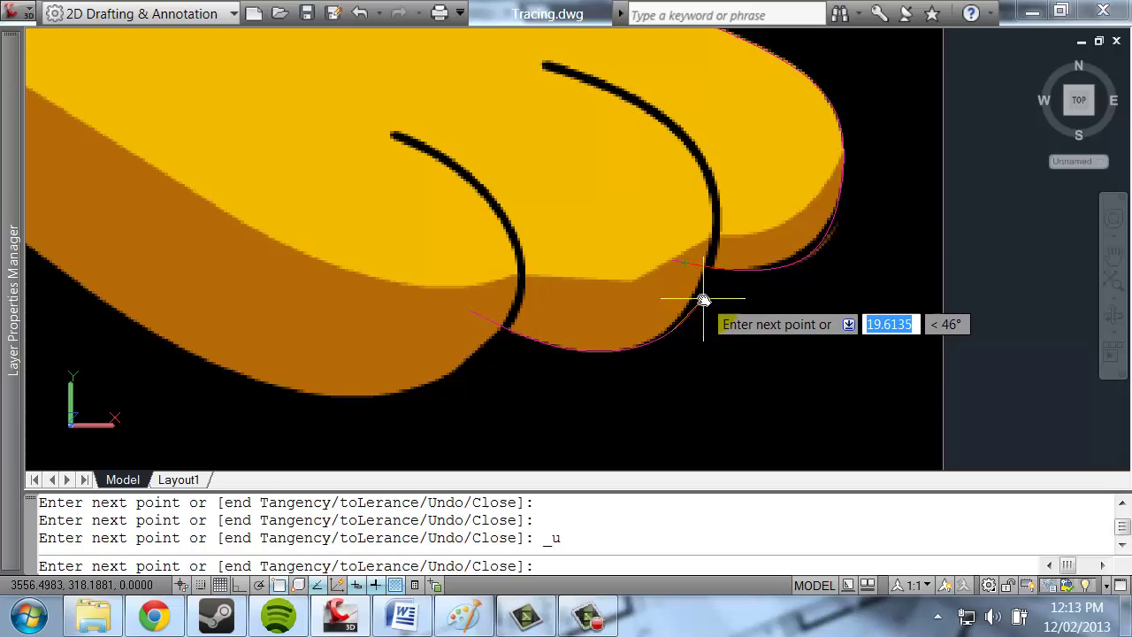
left_click(700, 290)
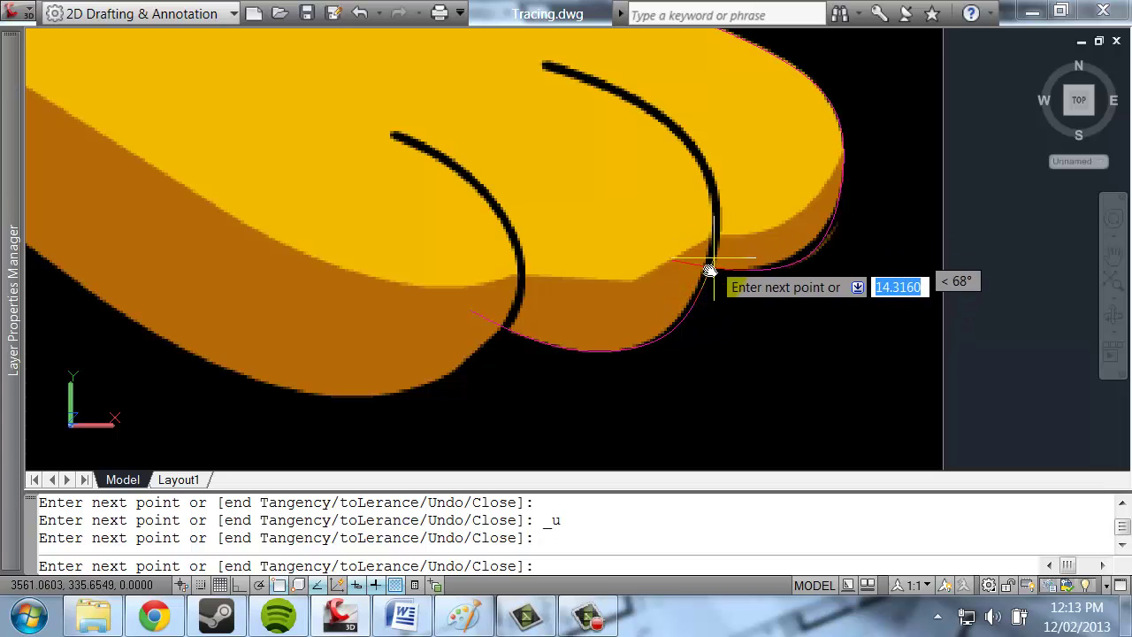
key("ctrl+z")
left_click(688, 265)
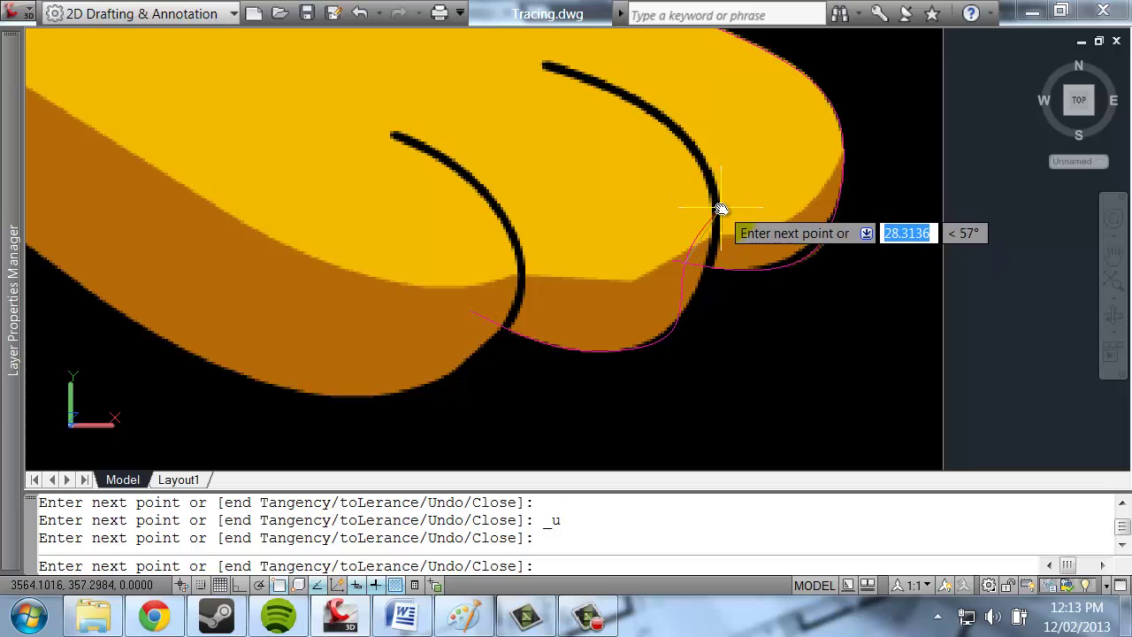
Continue the spline up the black toe crease to its top end and finish it.
key("ctrl+z")
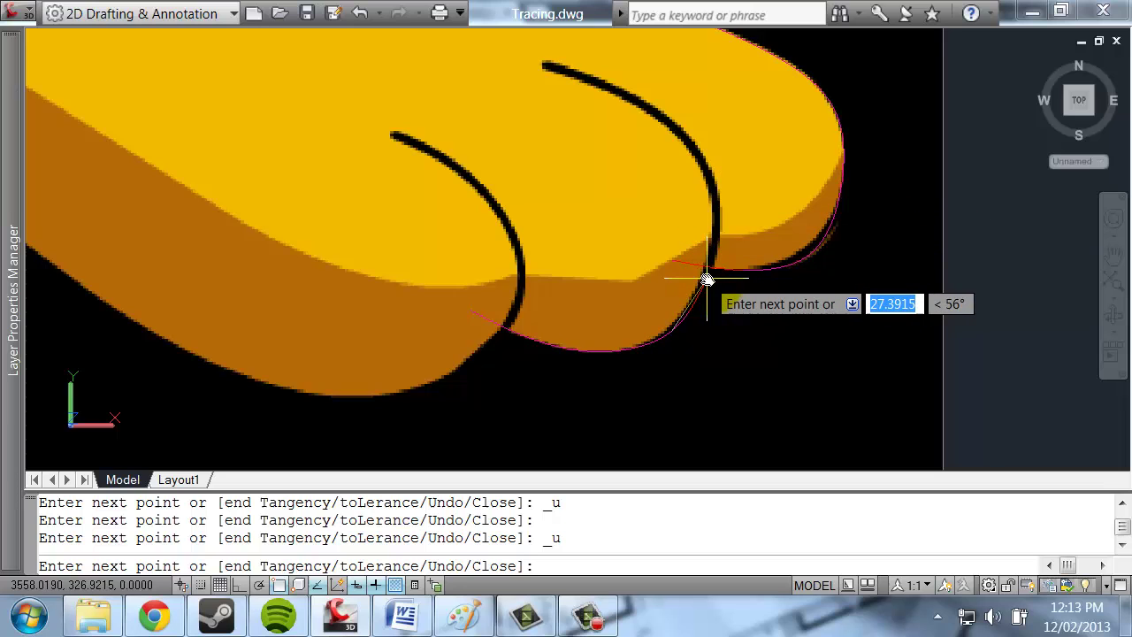
left_click(713, 265)
left_click(715, 231)
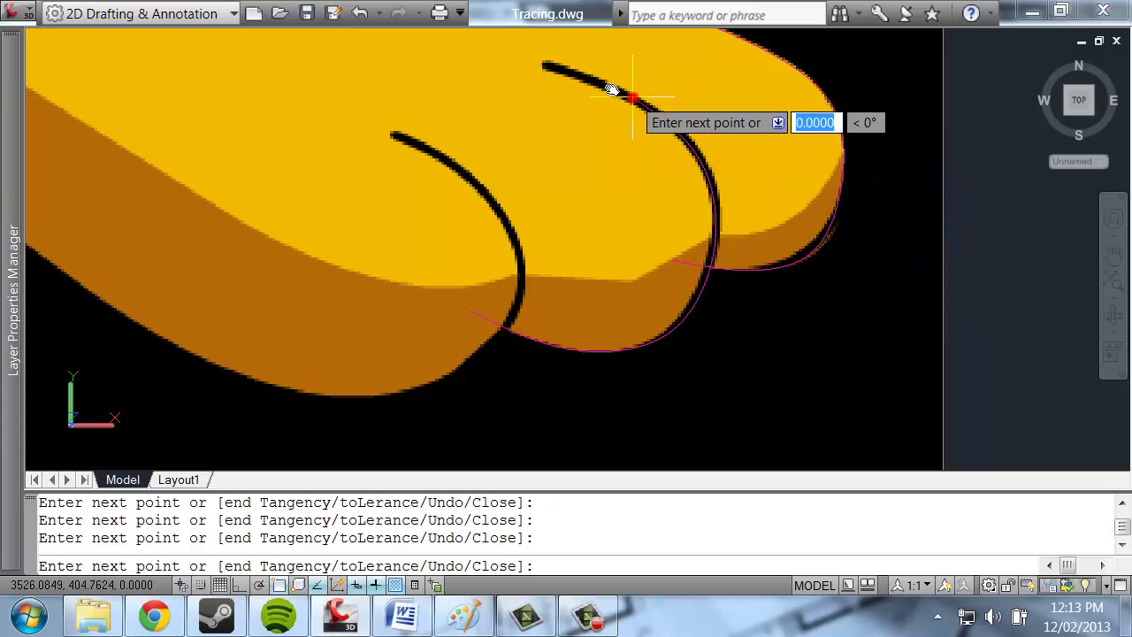
left_click(566, 69)
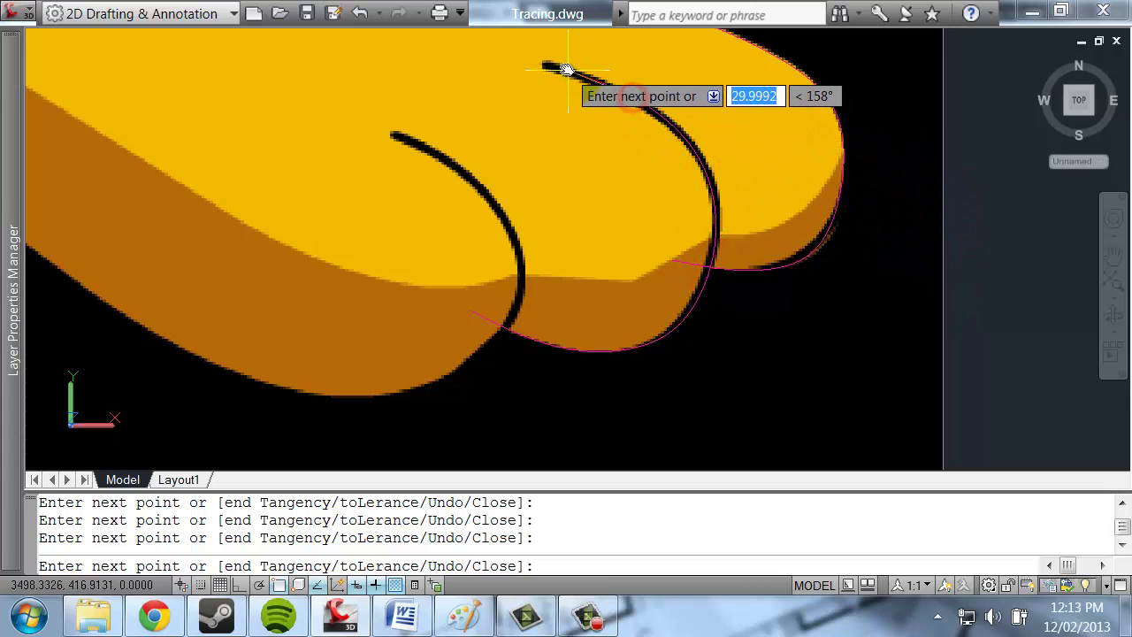
left_click(541, 65)
key("Return")
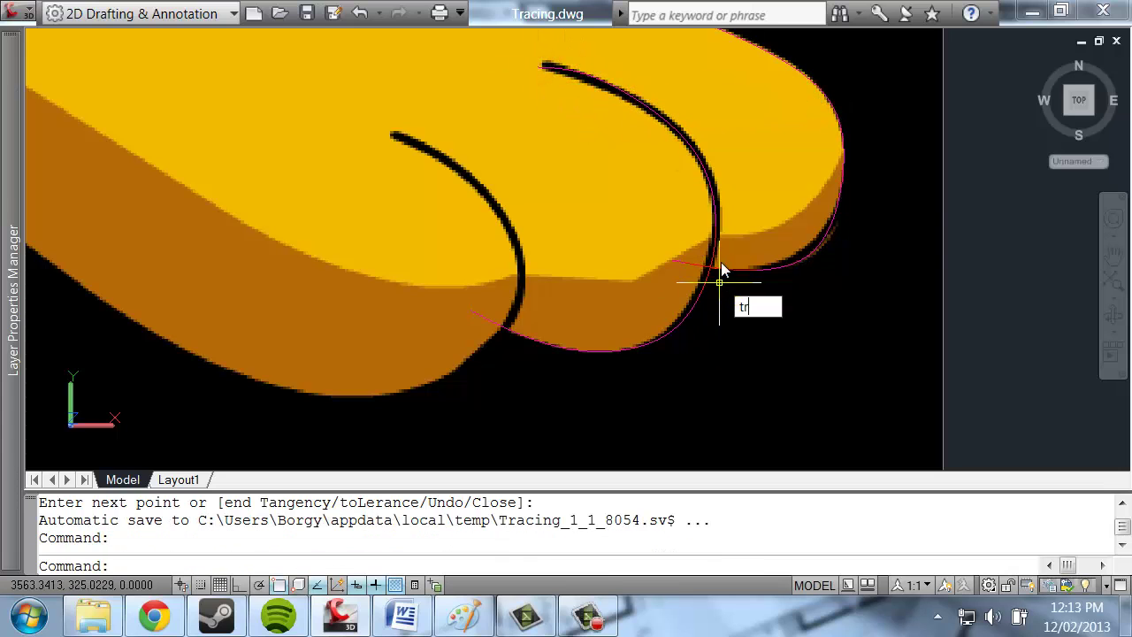
Pick a trim cutting edge at the toe crease, then start and cancel a new spline.
key("Return")
left_click(720, 263)
left_click(690, 240)
key("Return")
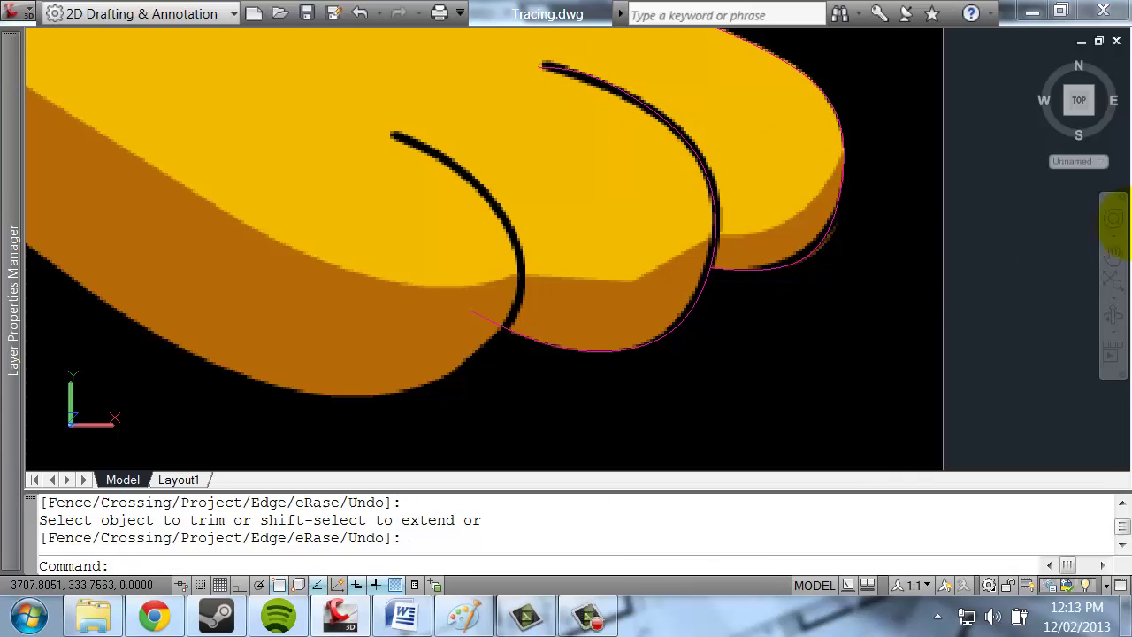
type("spl")
key("Return")
key("Escape")
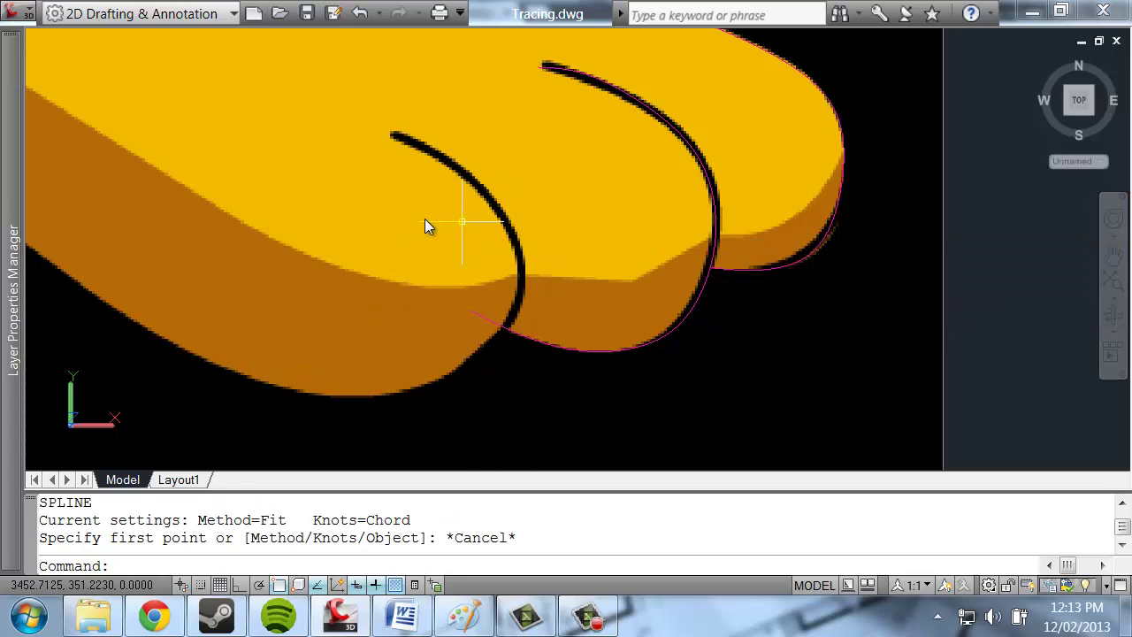
scroll(404, 227, "down", 2)
key("Up")
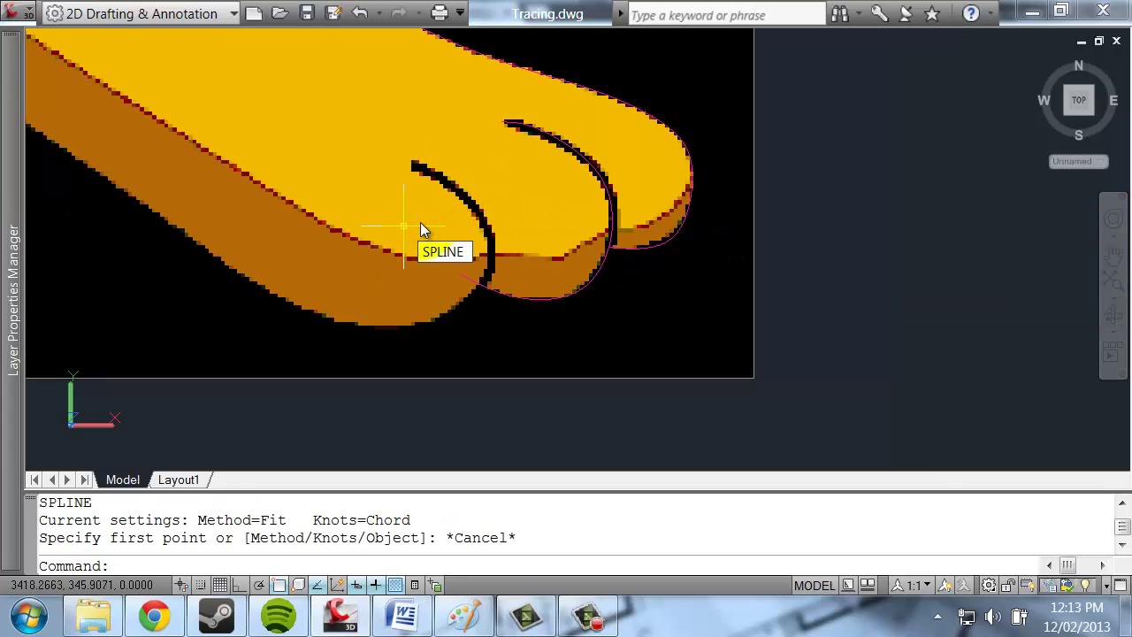
Start a spline at the chin fur tip and place fit points along the chin outline.
key("Escape")
type("spl")
key("Return")
scroll(416, 217, "down", 3)
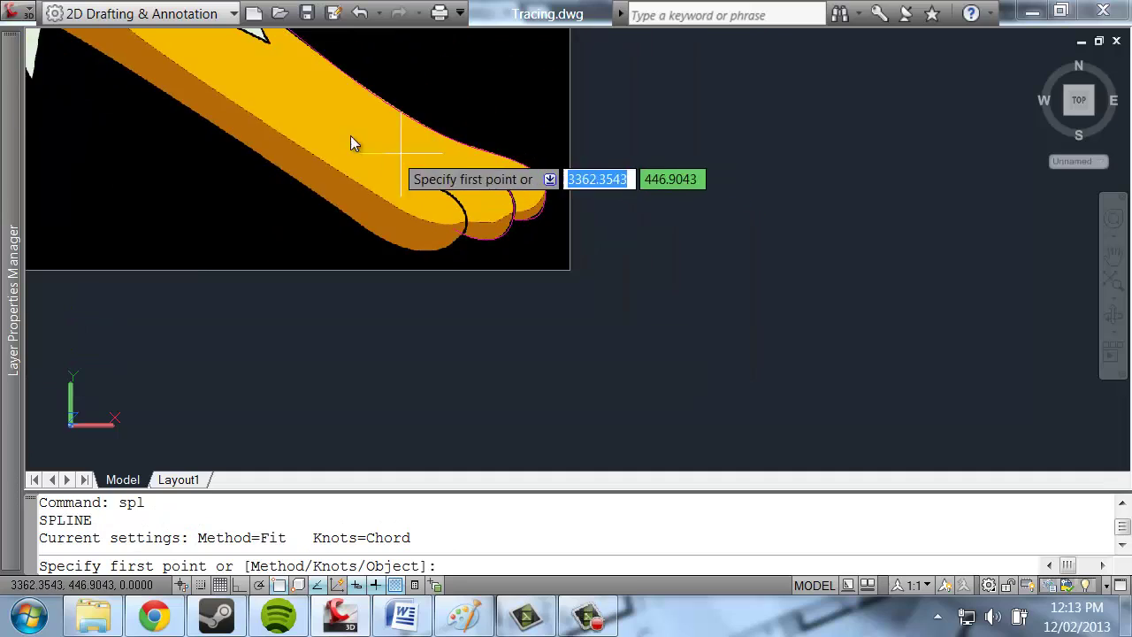
scroll(350, 144, "up", 6)
middle_click_drag(602, 177, 542, 354)
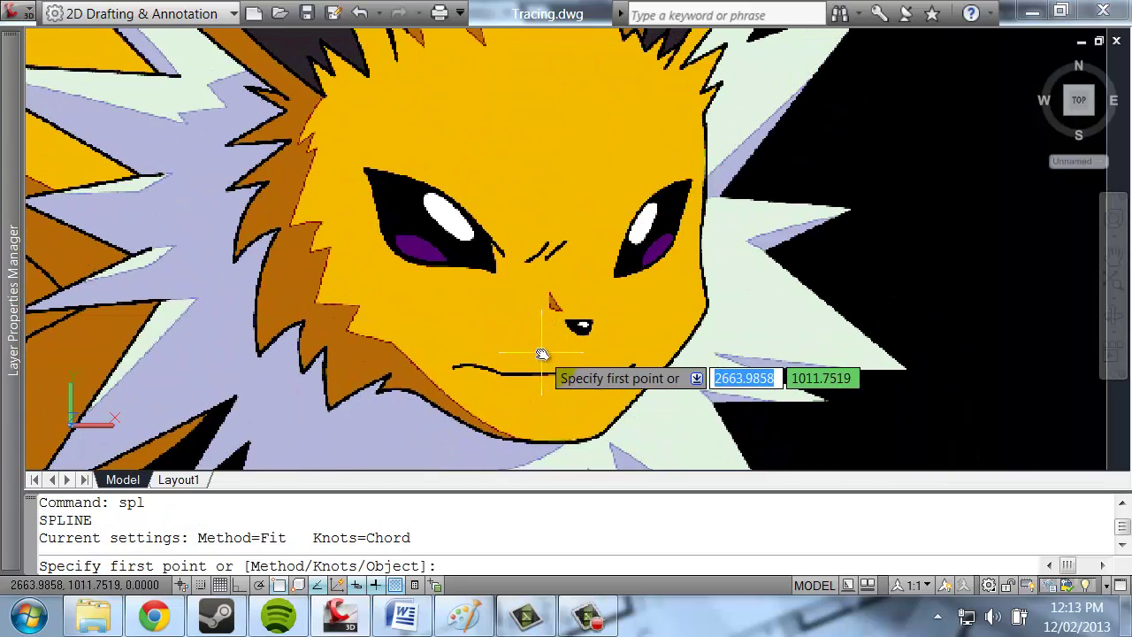
scroll(513, 265, "up", 5)
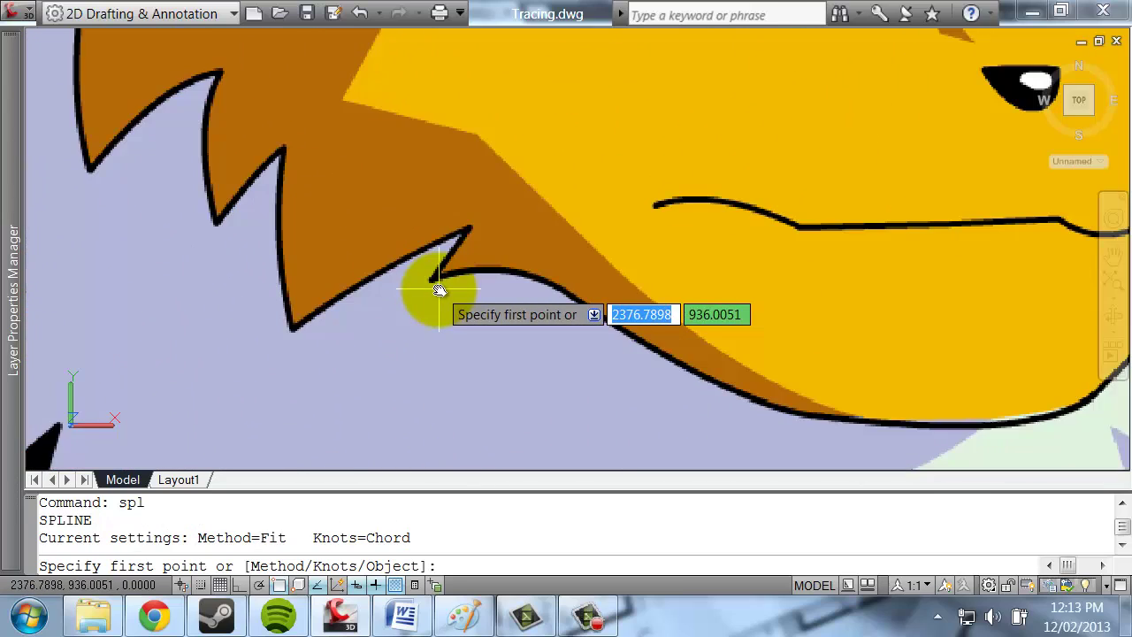
left_click(430, 281)
left_click(506, 268)
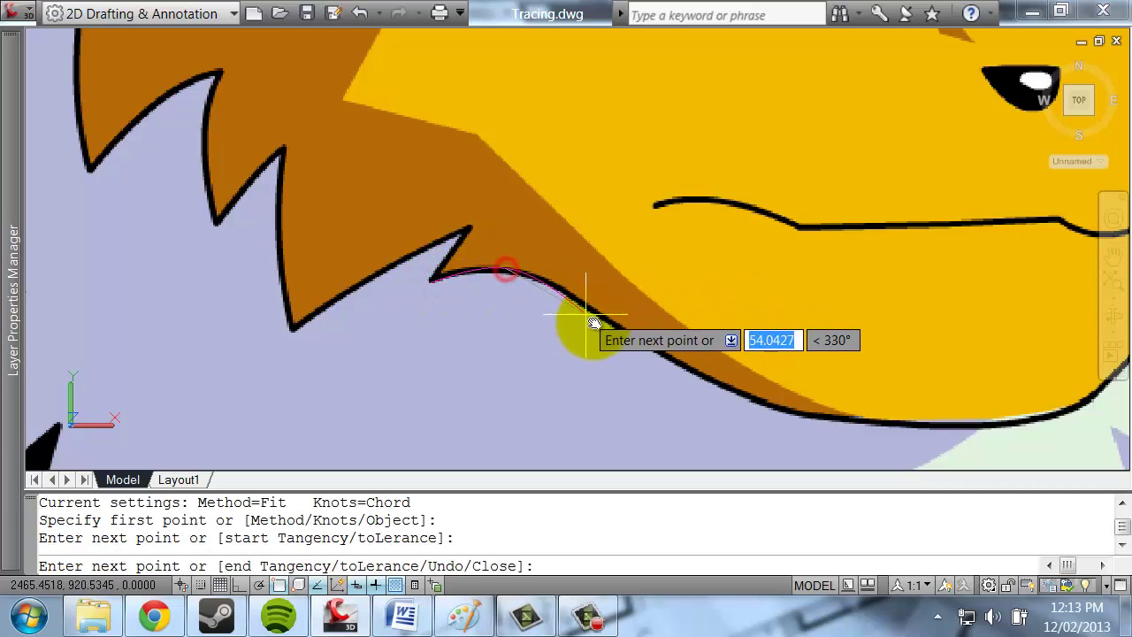
left_click(629, 336)
middle_click_drag(800, 403, 583, 334)
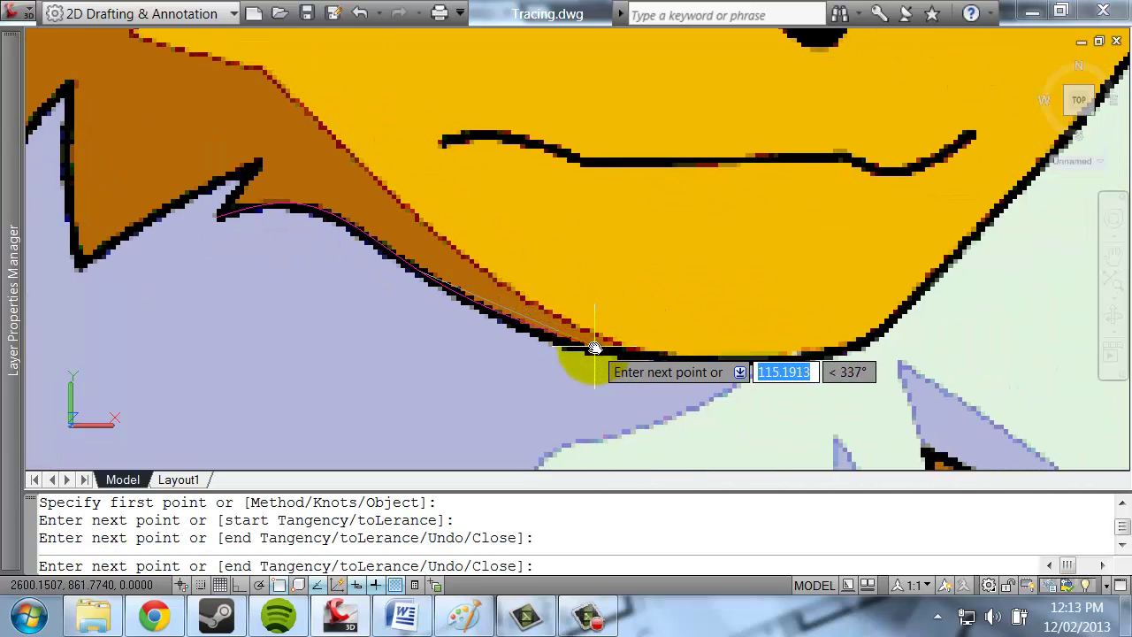
left_click(574, 357)
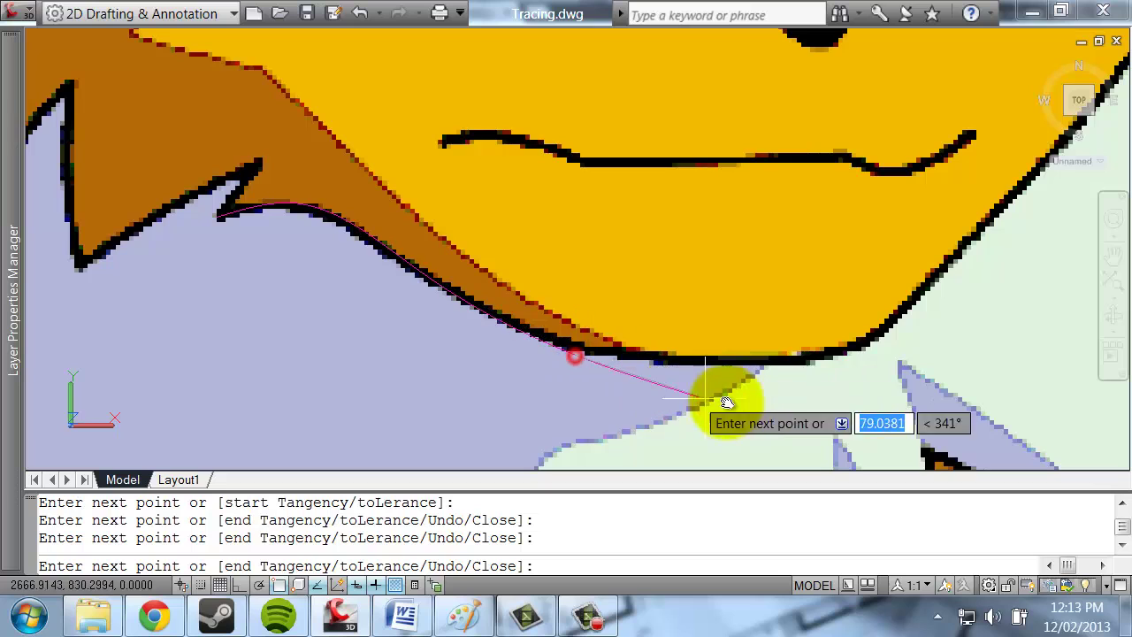
left_click(836, 358)
middle_click_drag(972, 232, 699, 269)
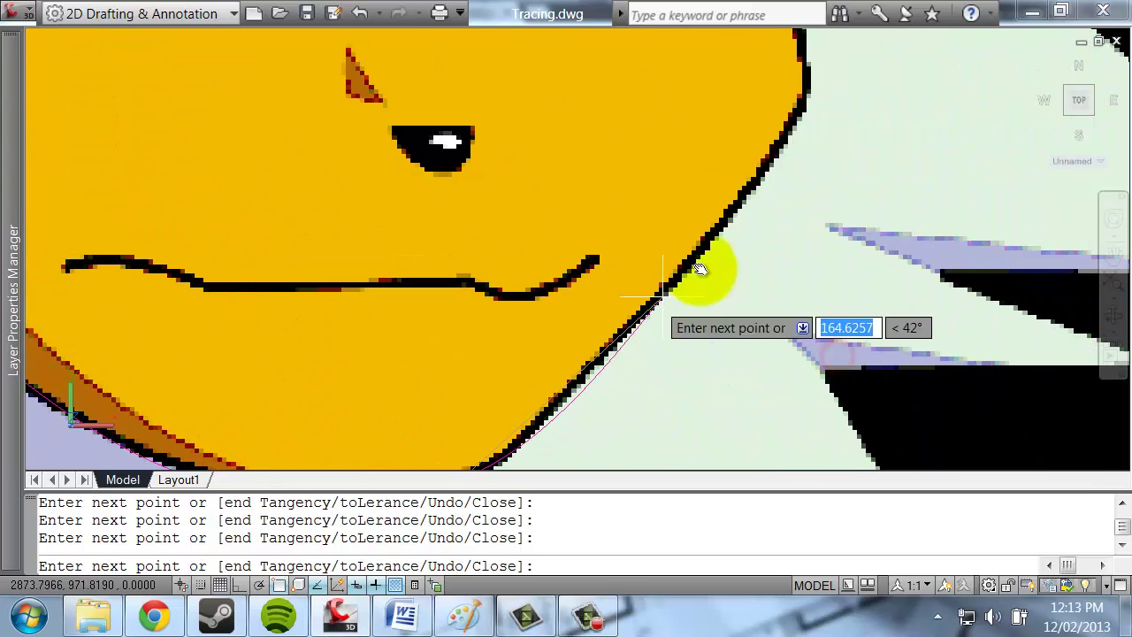
left_click(800, 118)
scroll(801, 142, "down", 2)
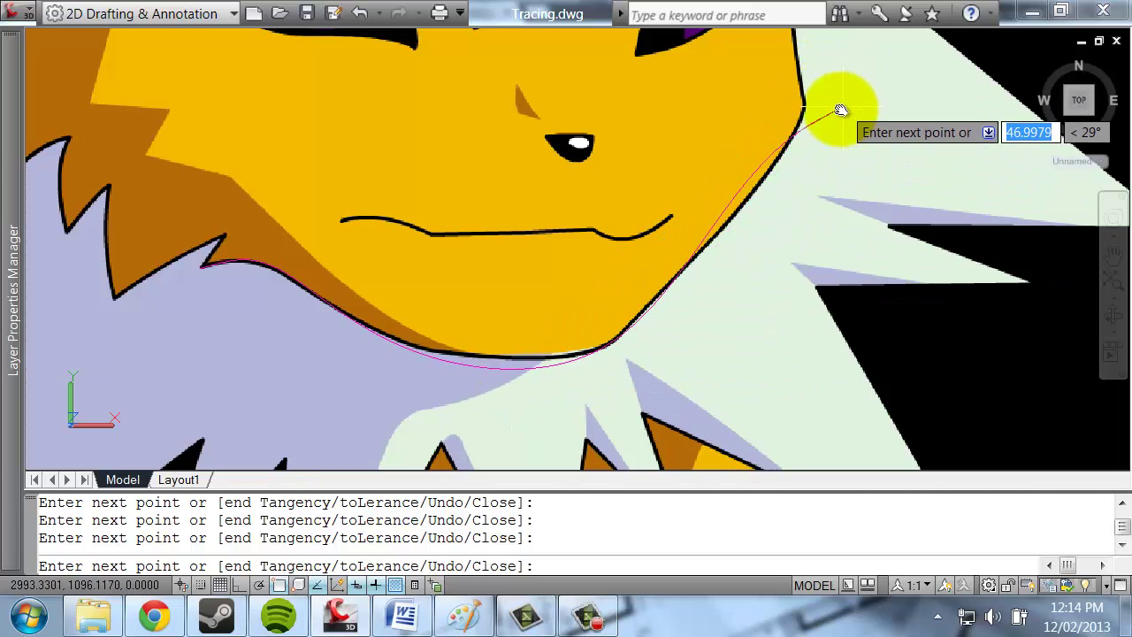
Undo the stray points, then re-place fit points along the chin and up the jaw line.
key("ctrl+z")
key("ctrl+z")
scroll(454, 351, "down", 1)
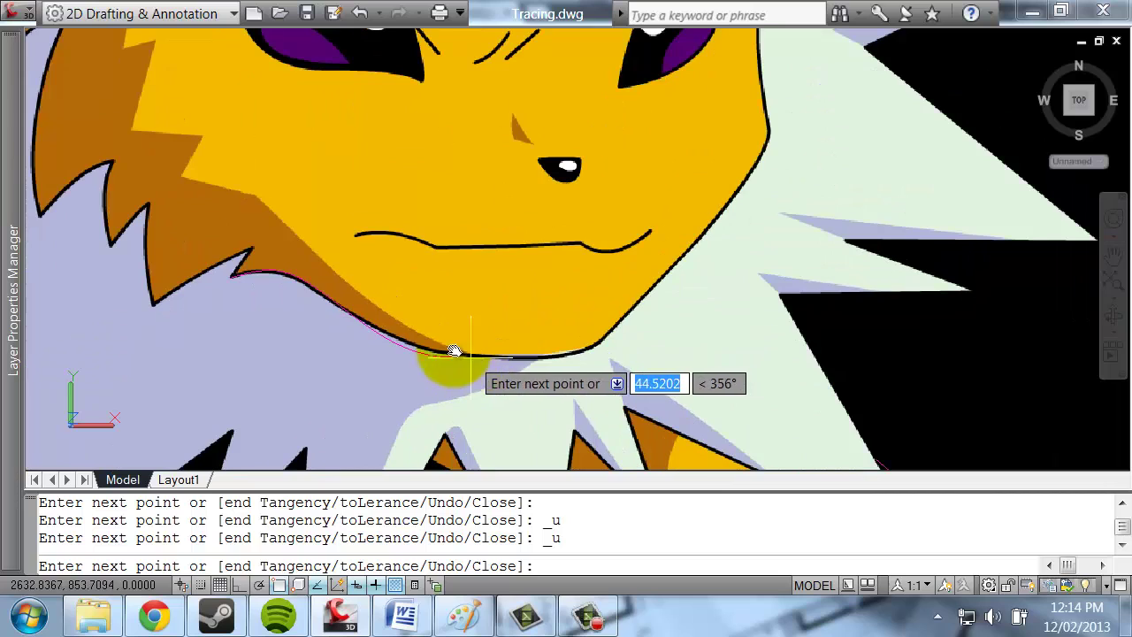
left_click(414, 347)
scroll(412, 342, "up", 1)
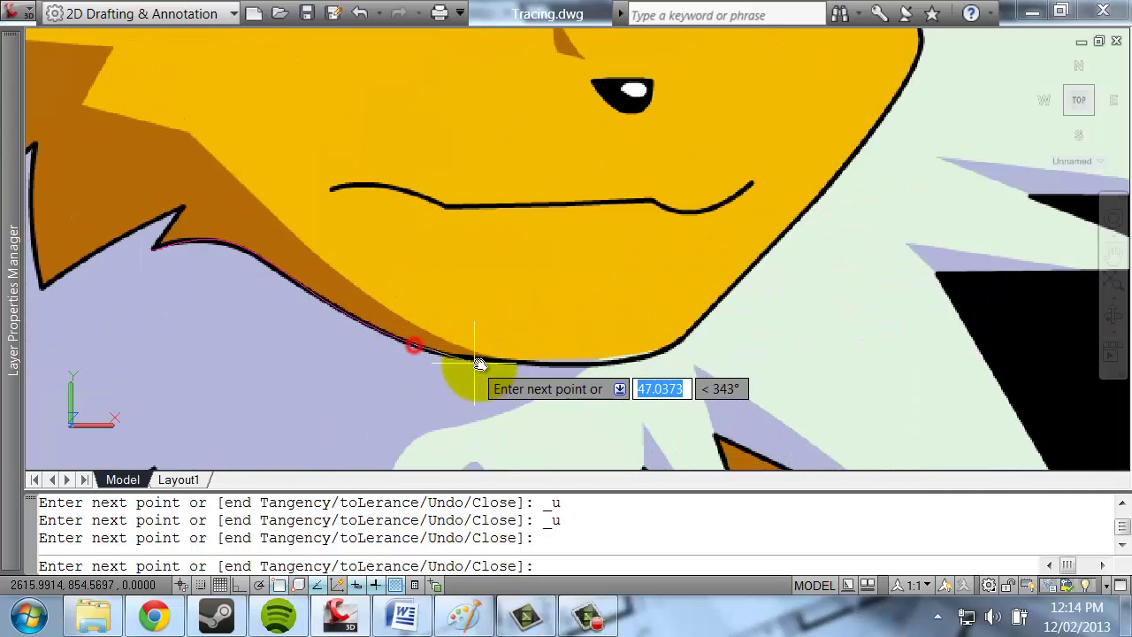
left_click(501, 359)
left_click(599, 362)
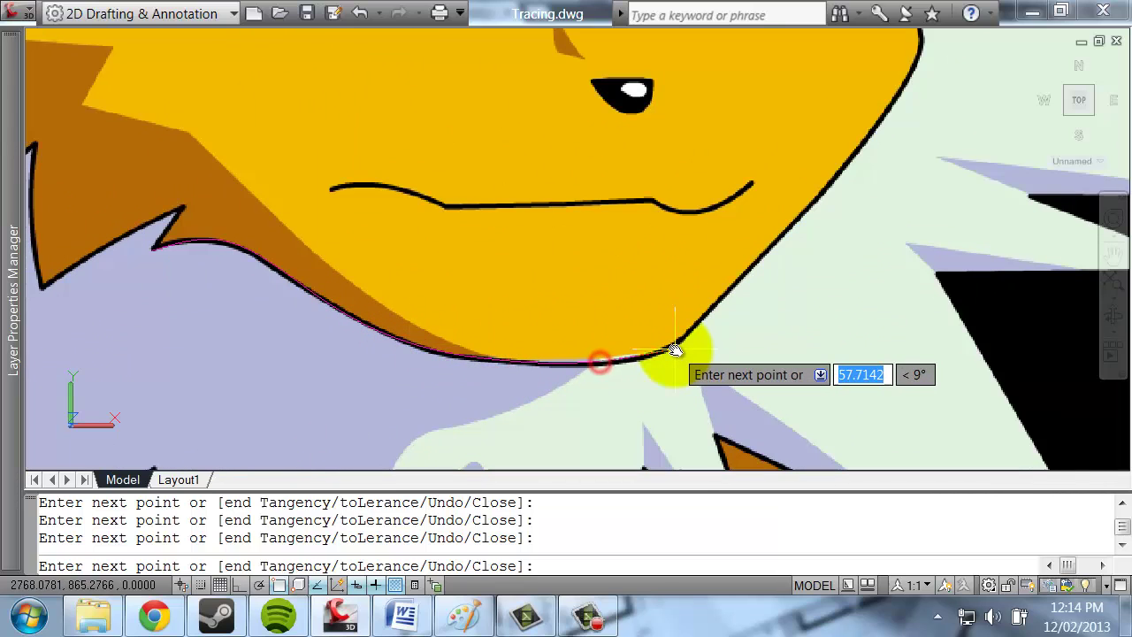
left_click(676, 335)
key("ctrl+z")
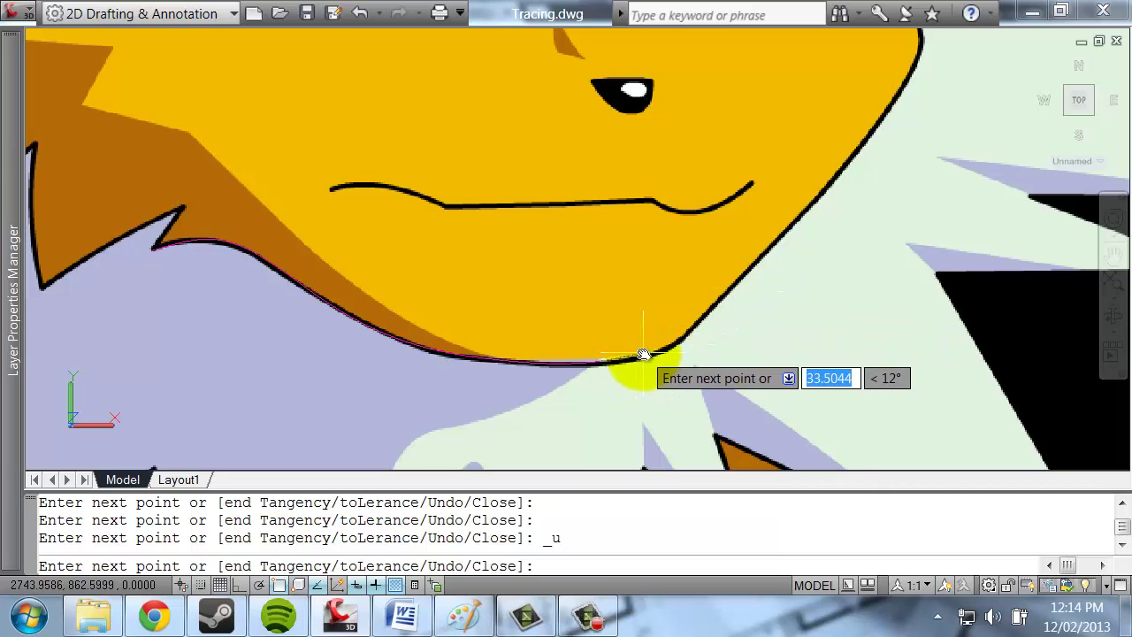
left_click(650, 355)
scroll(658, 349, "up", 1)
left_click(663, 336)
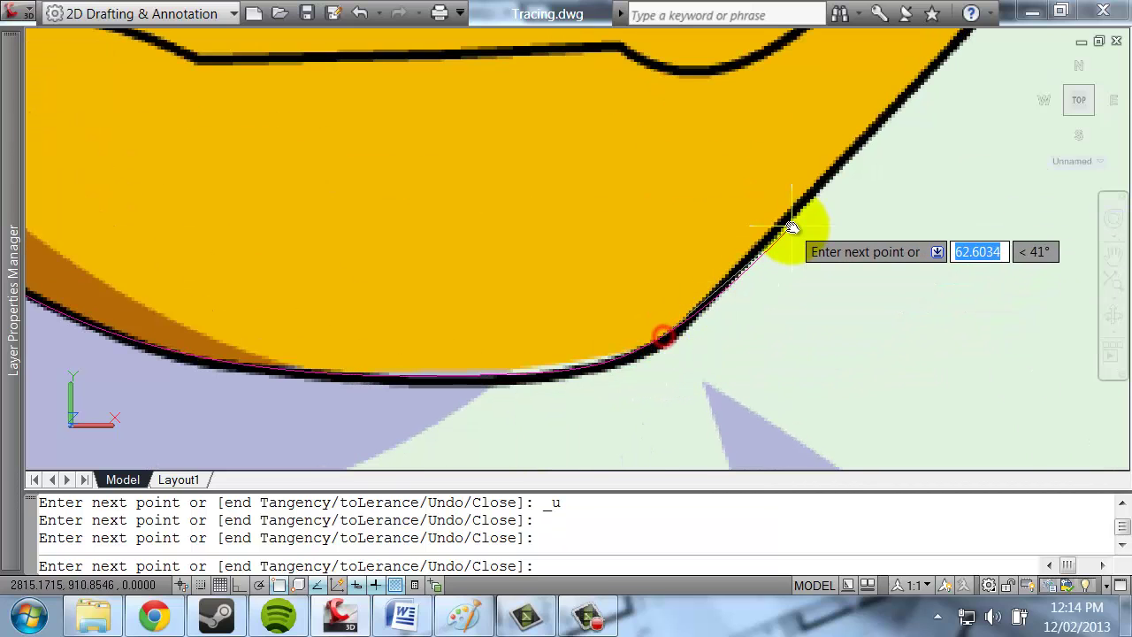
left_click(793, 212)
left_click(917, 82)
scroll(916, 82, "up", 5)
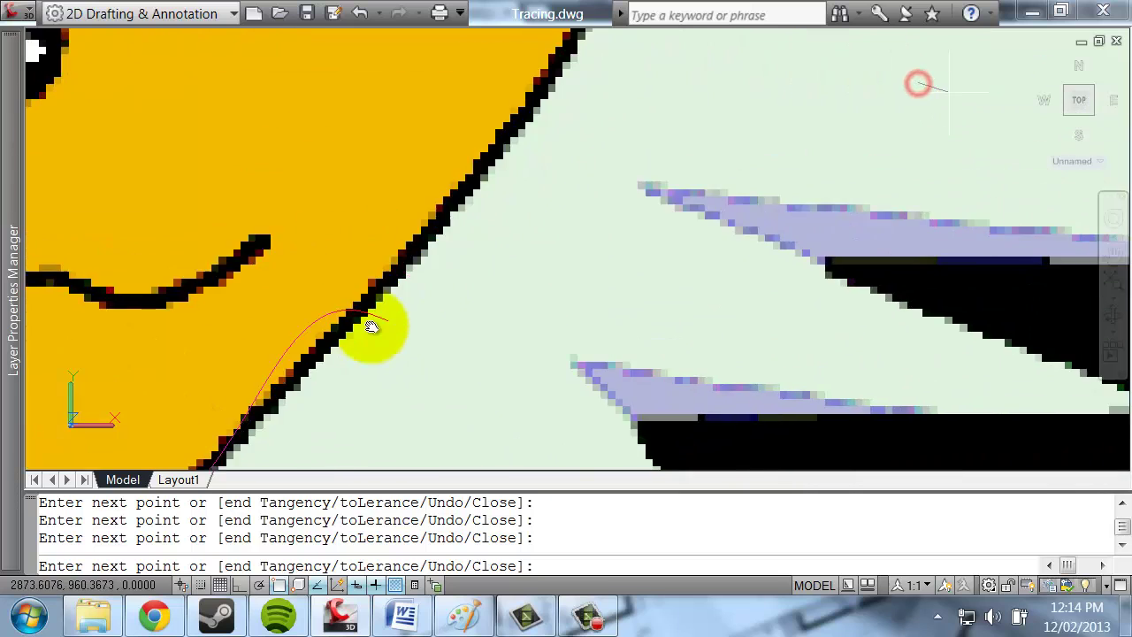
scroll(437, 212, "down", 2)
Add fit points up the cheek edge beside the eye, fixing misplaced ones, and end the spline.
left_click(459, 189)
middle_click_drag(464, 190, 477, 323)
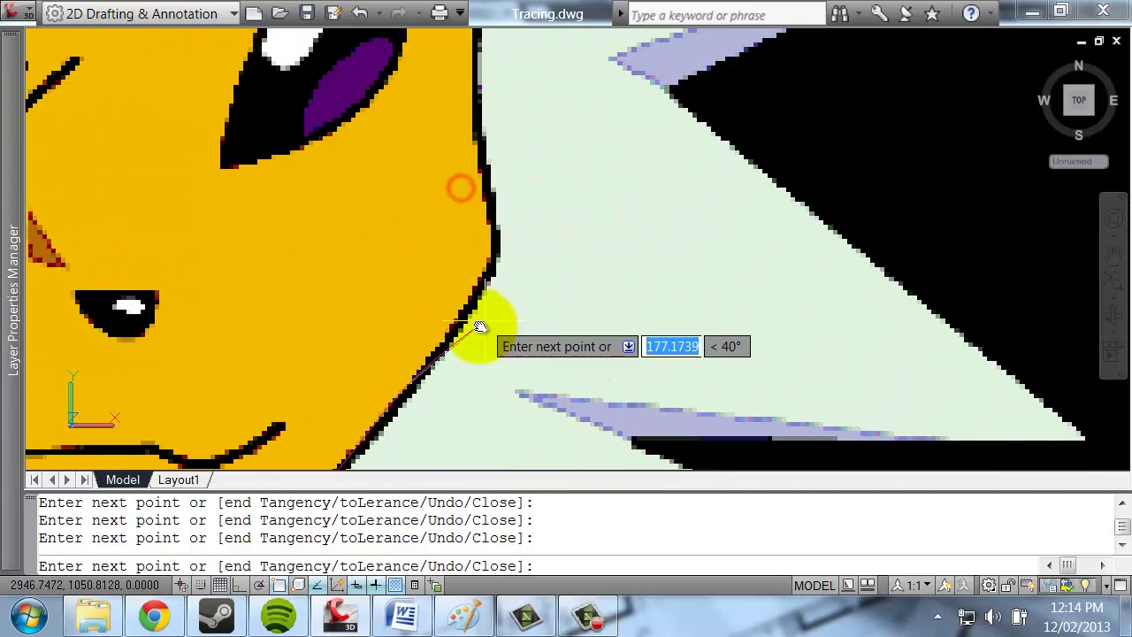
left_click(454, 335)
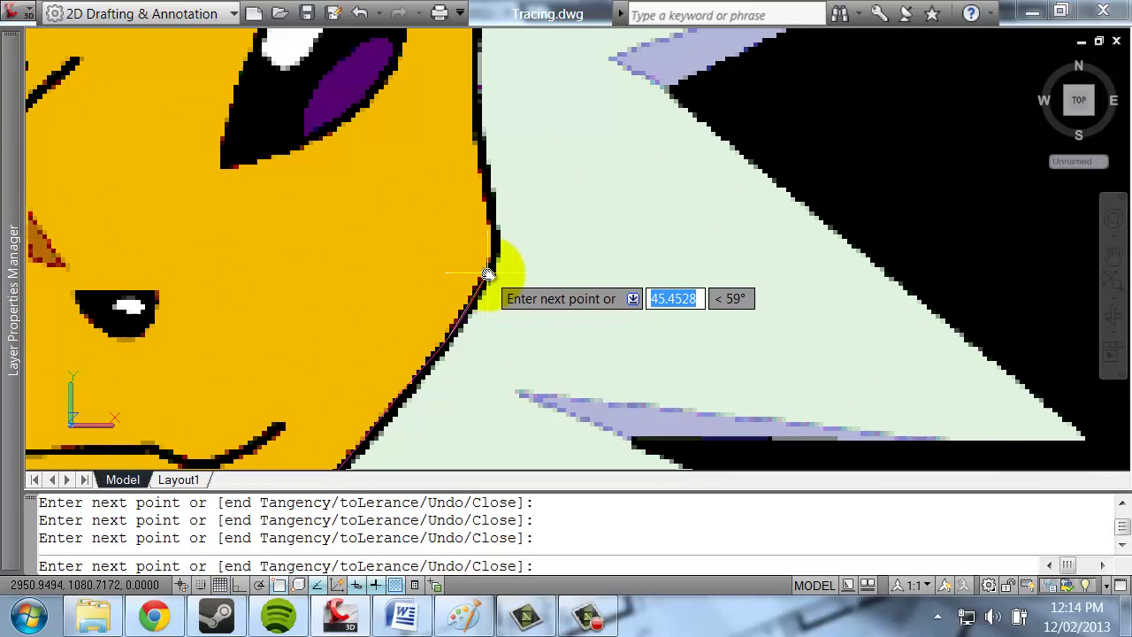
left_click(497, 235)
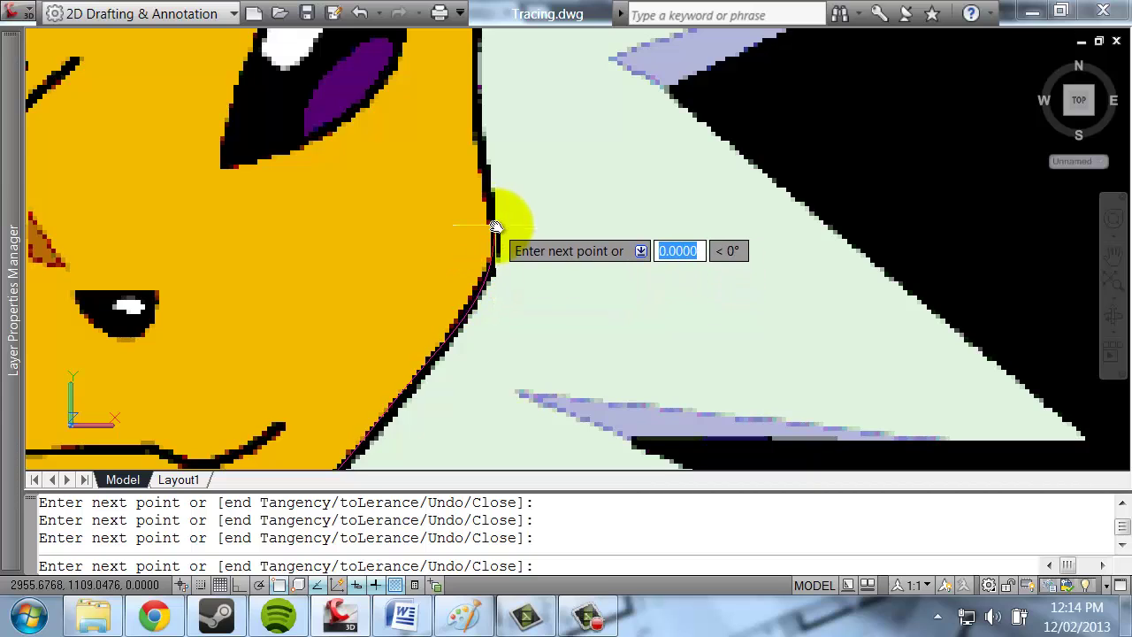
left_click(478, 156)
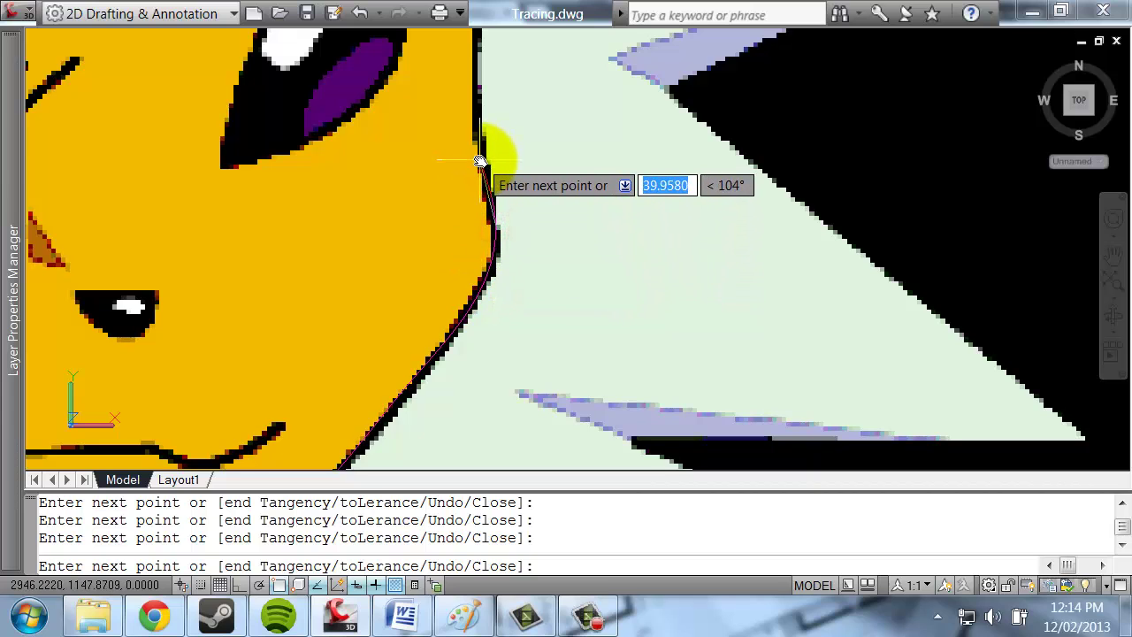
middle_click_drag(470, 104, 471, 161)
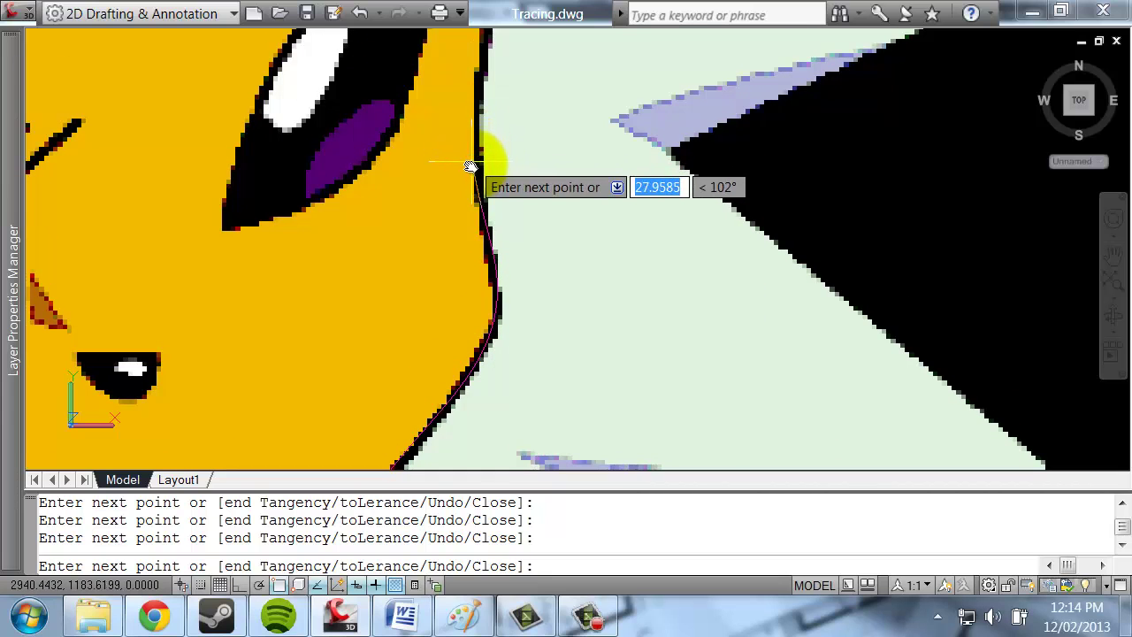
key("ctrl+z")
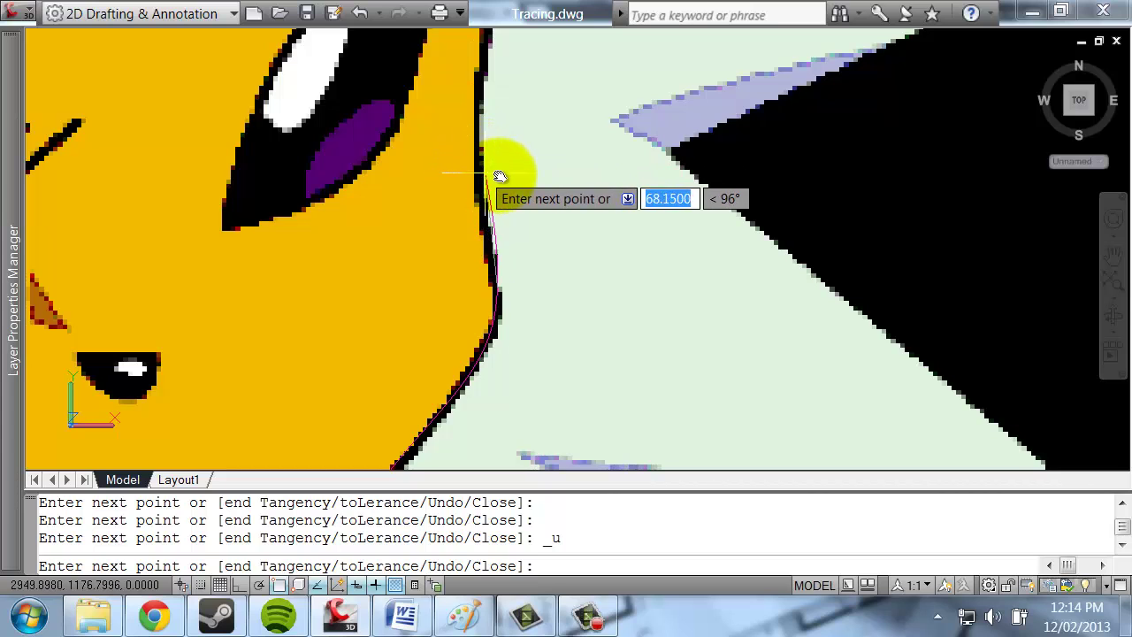
key("ctrl+z")
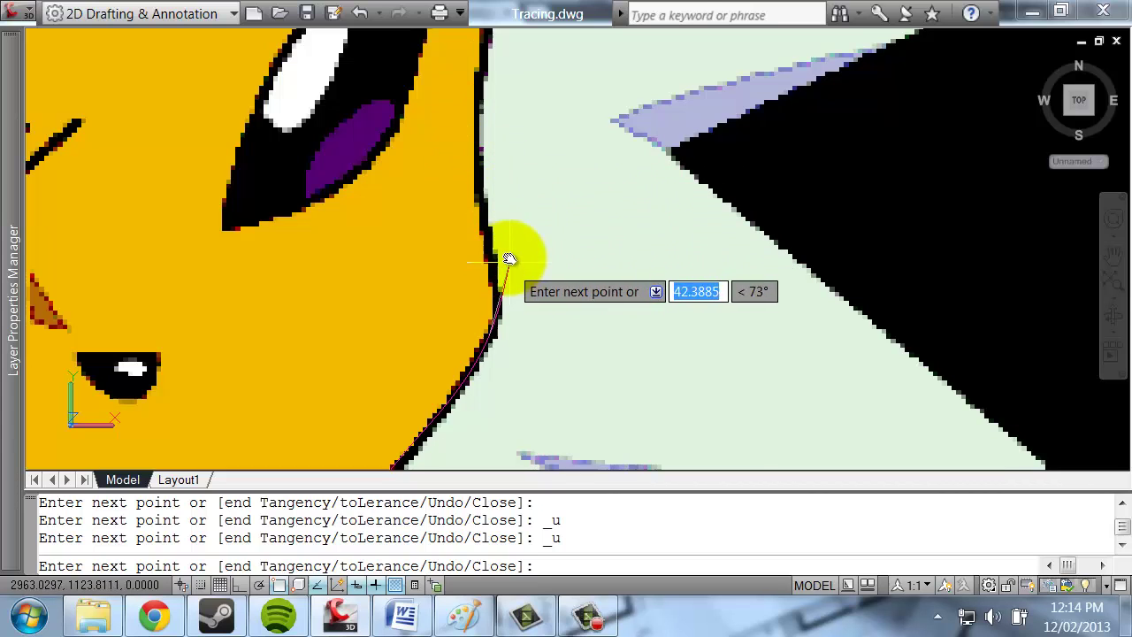
left_click(487, 239)
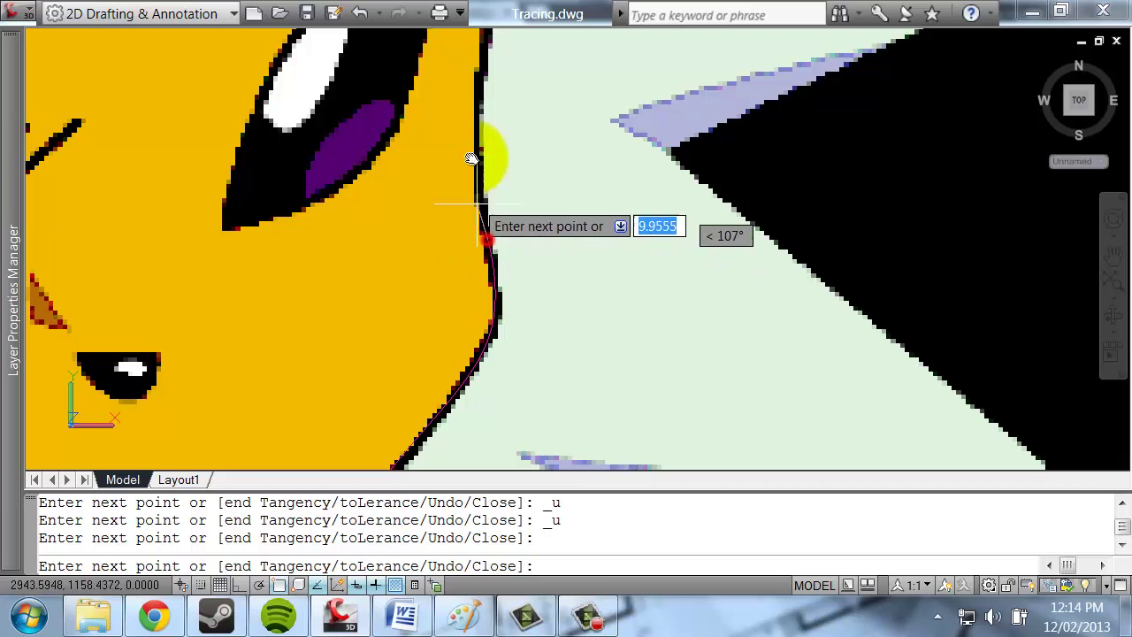
left_click(469, 114)
middle_click_drag(484, 40, 503, 257)
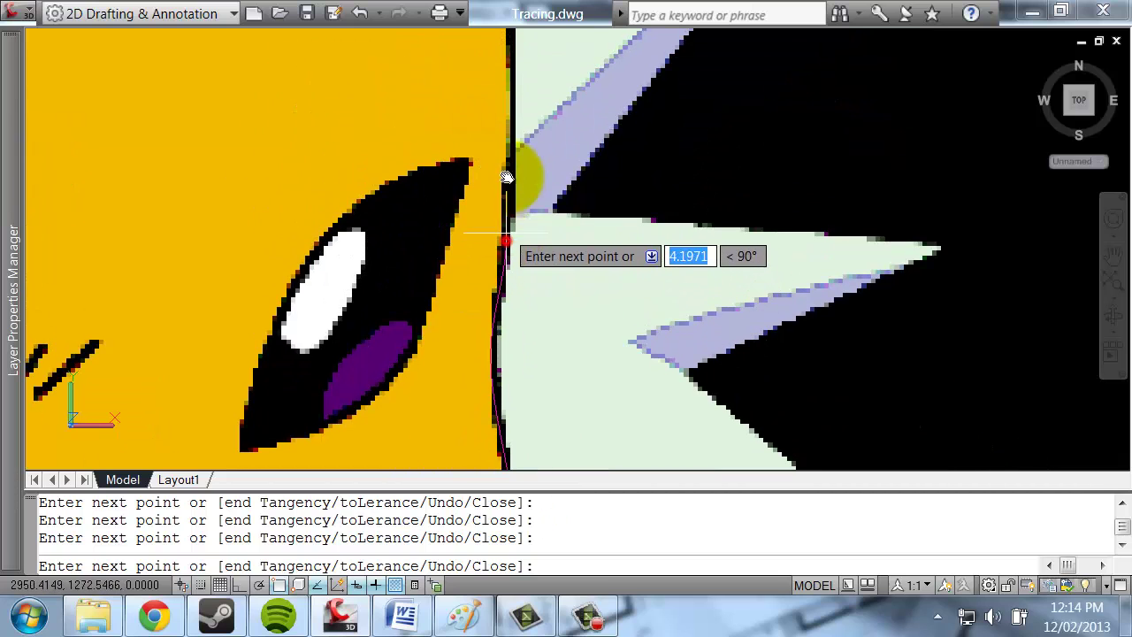
right_click(508, 131)
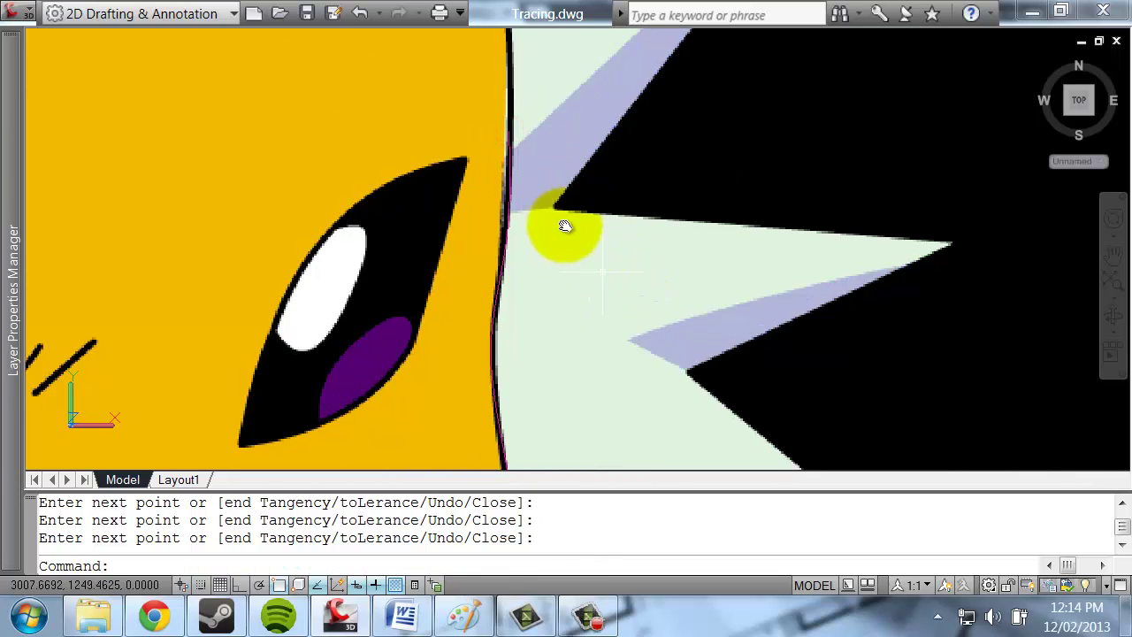
scroll(561, 240, "down", 2)
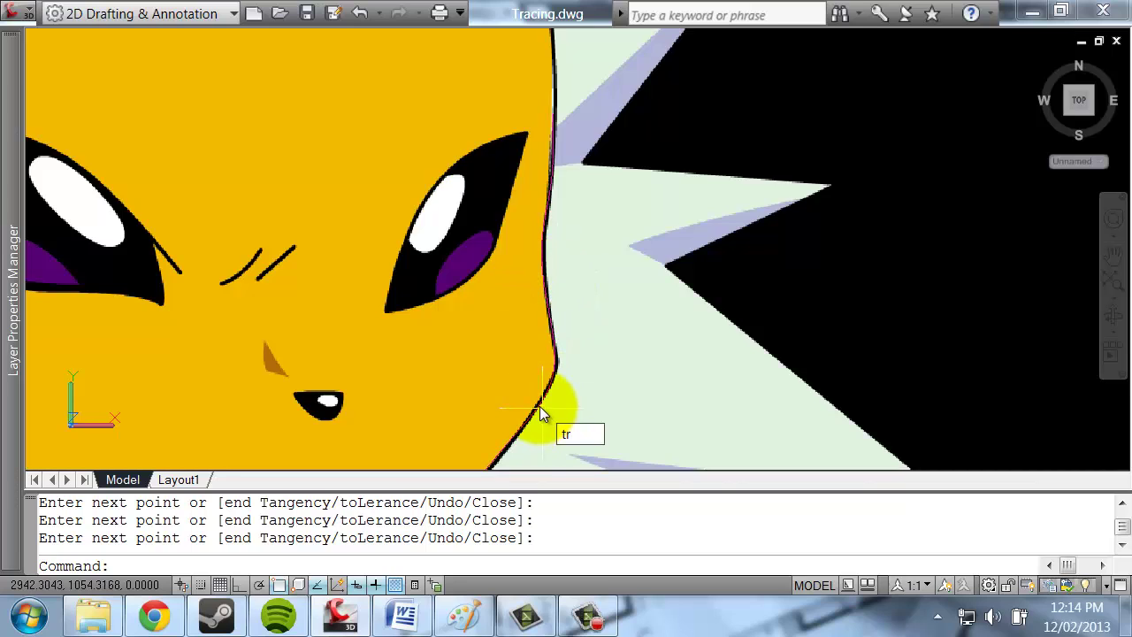
key("Return")
key("Escape")
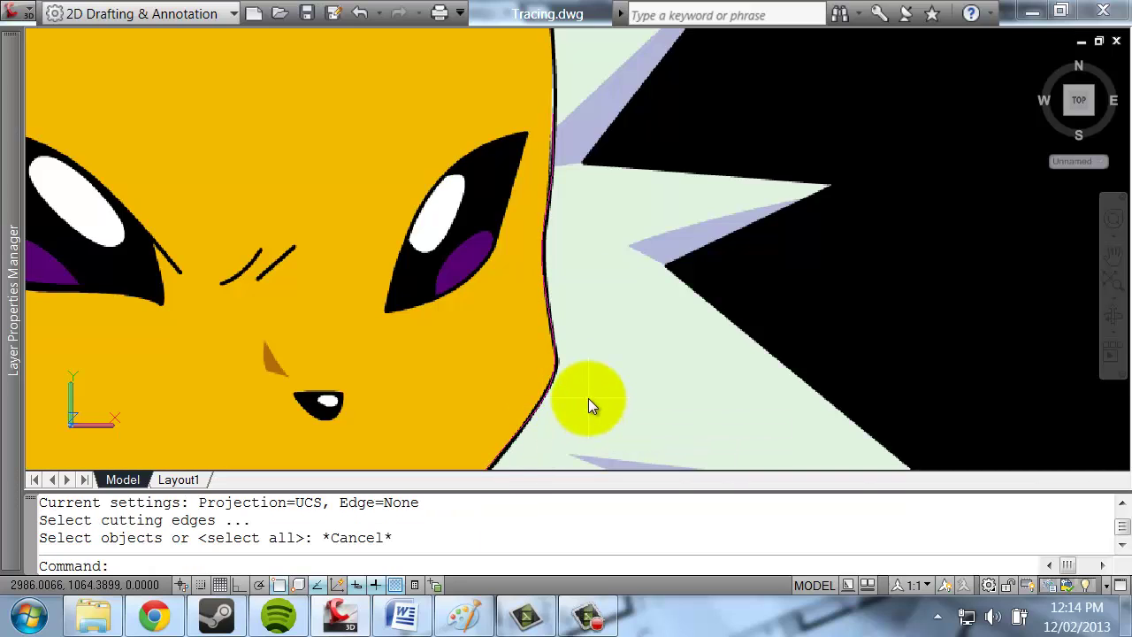
key("Escape")
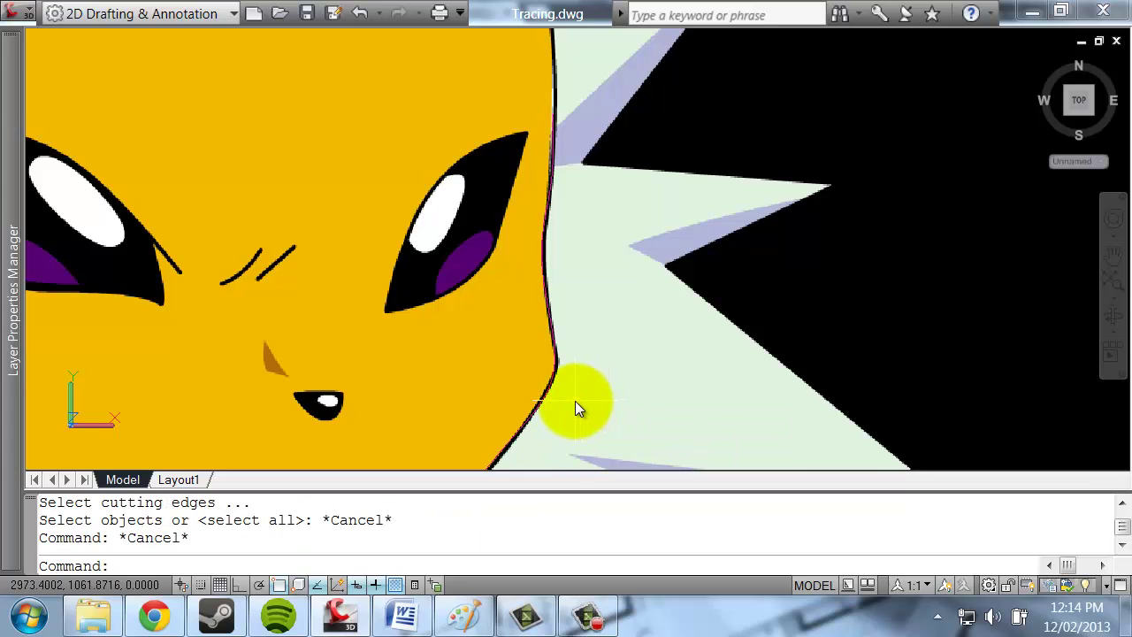
type("l")
key("Return")
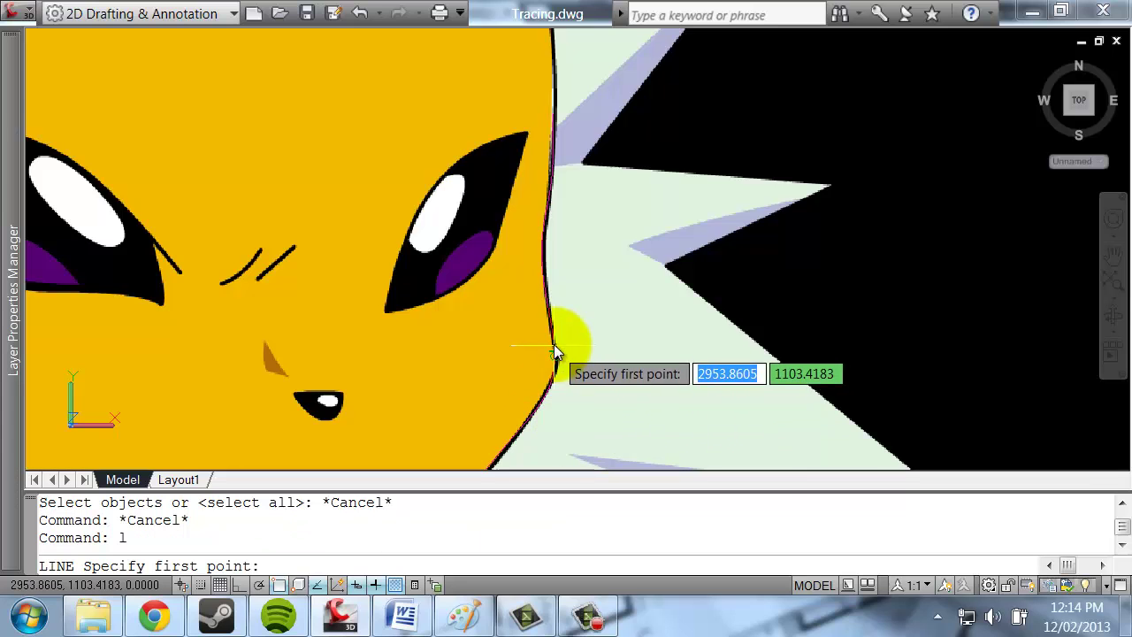
scroll(538, 251, "down", 2)
key("Escape")
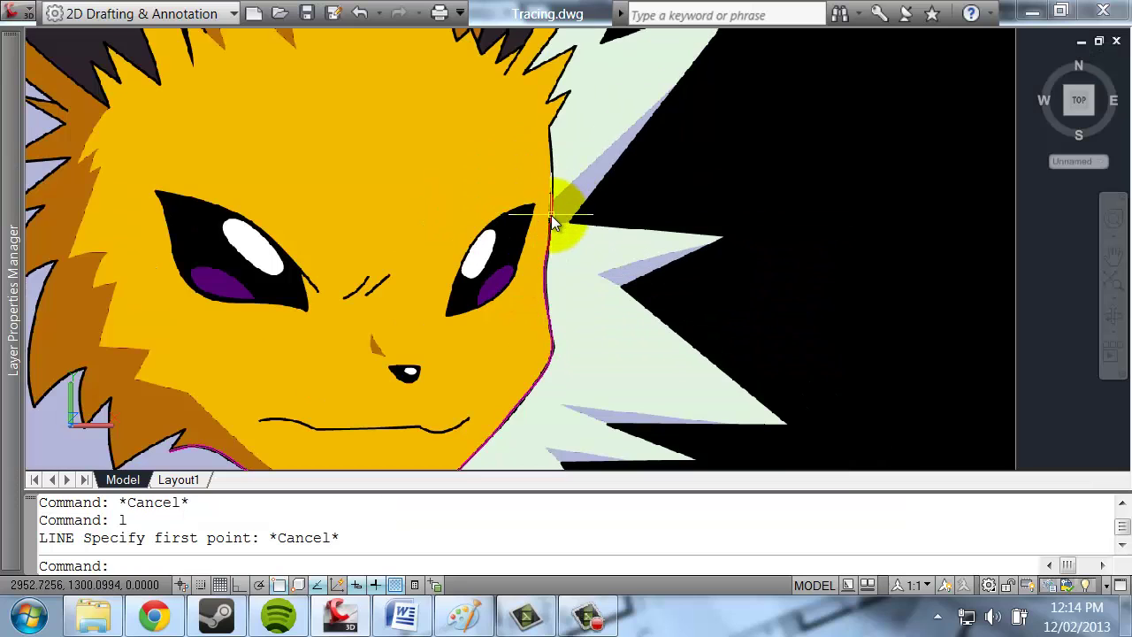
Start a spline at the left eye's top corner and add points down its outer edge.
type("spl")
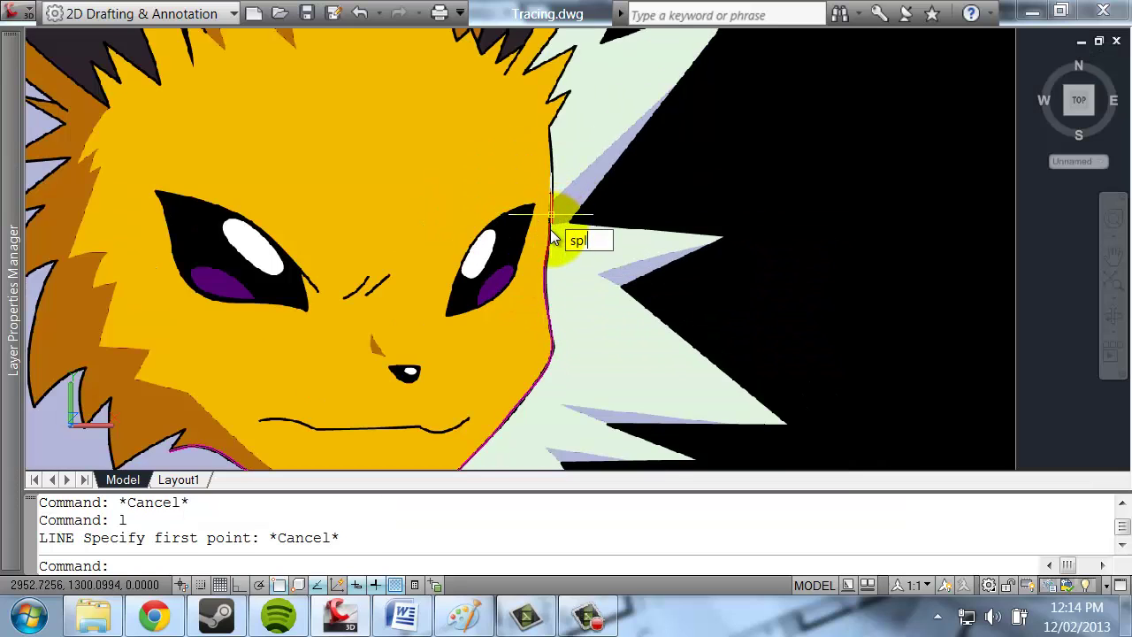
key("Return")
middle_click_drag(309, 199, 663, 235)
scroll(498, 213, "up", 3)
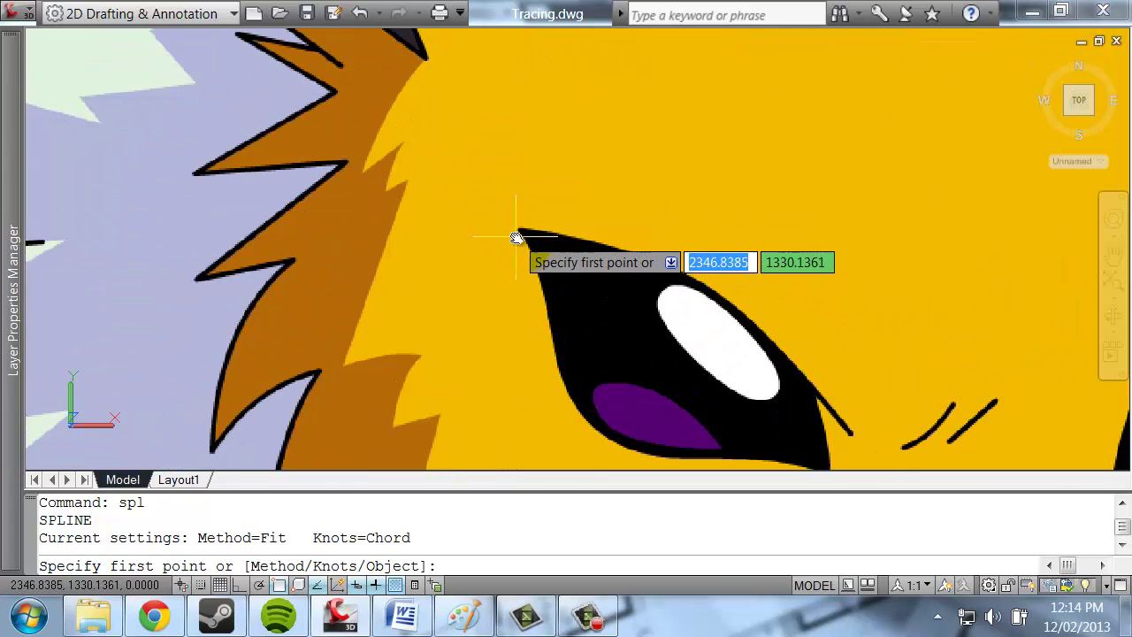
left_click(518, 230)
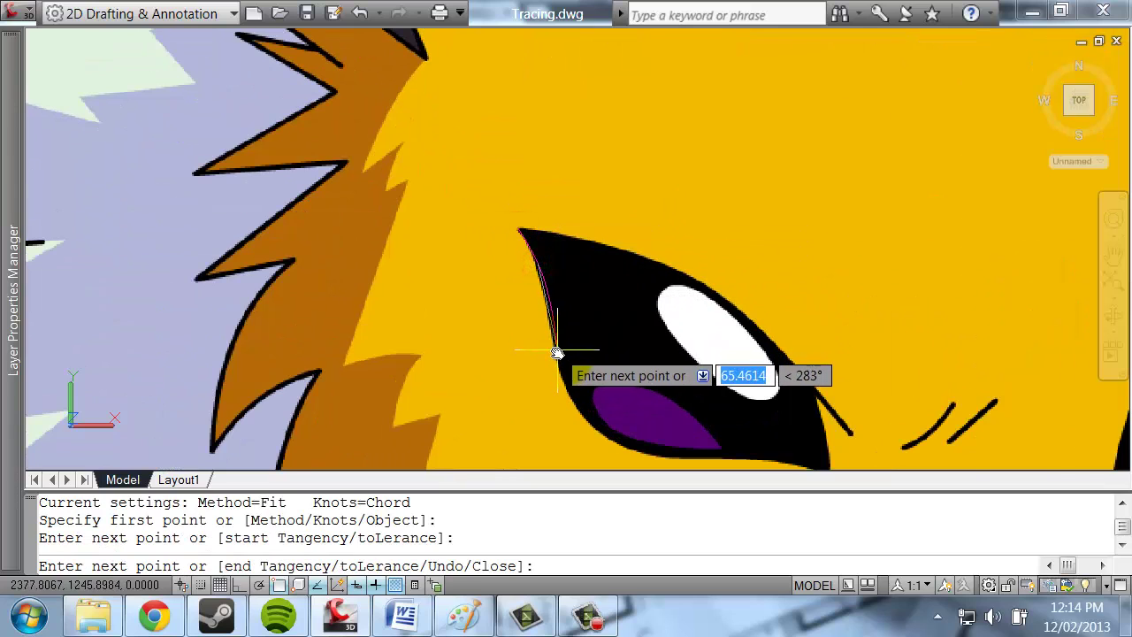
left_click(551, 345)
middle_click_drag(552, 344, 492, 265)
left_click(504, 279)
Continue the spline along the eye's lower edge to its tip and up the right edge, then finish it.
scroll(504, 279, "up", 2)
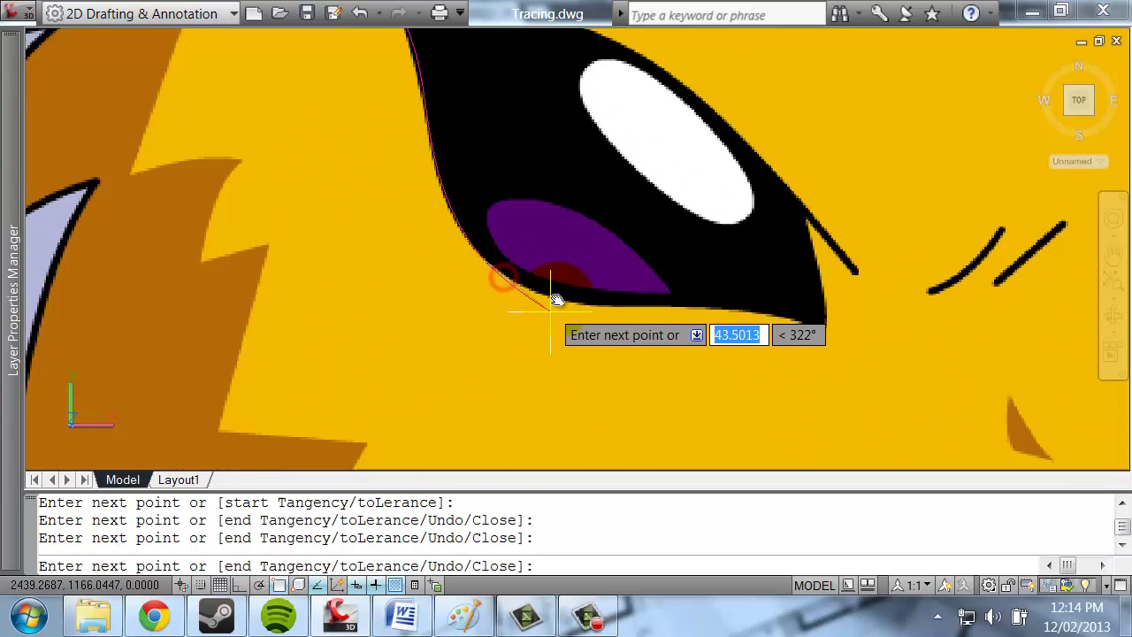
left_click(563, 299)
left_click(684, 309)
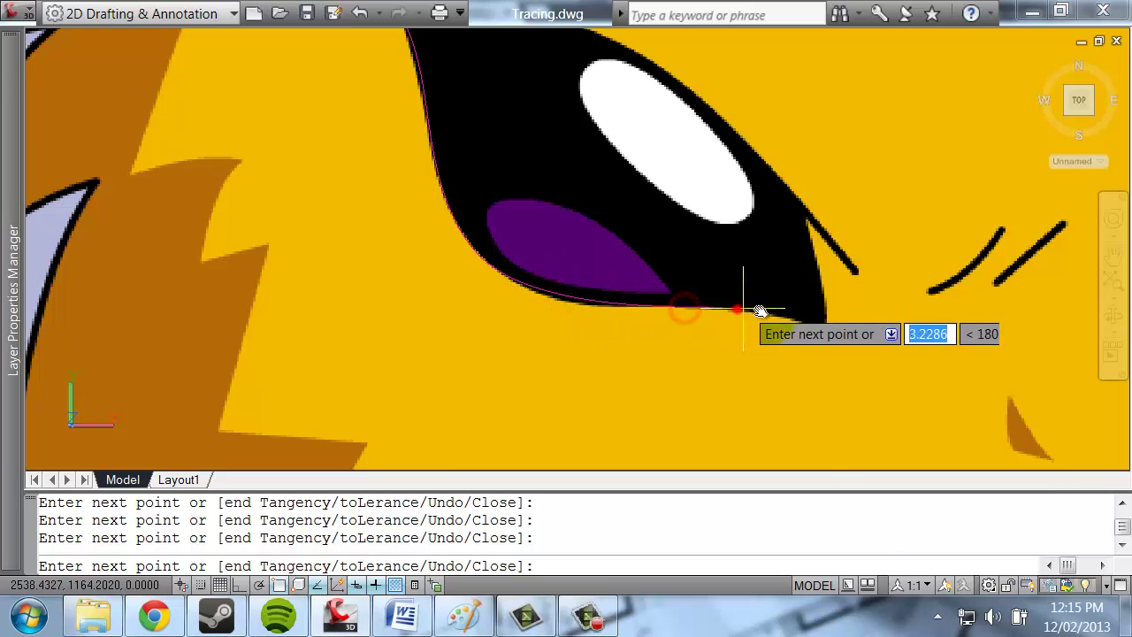
left_click(821, 332)
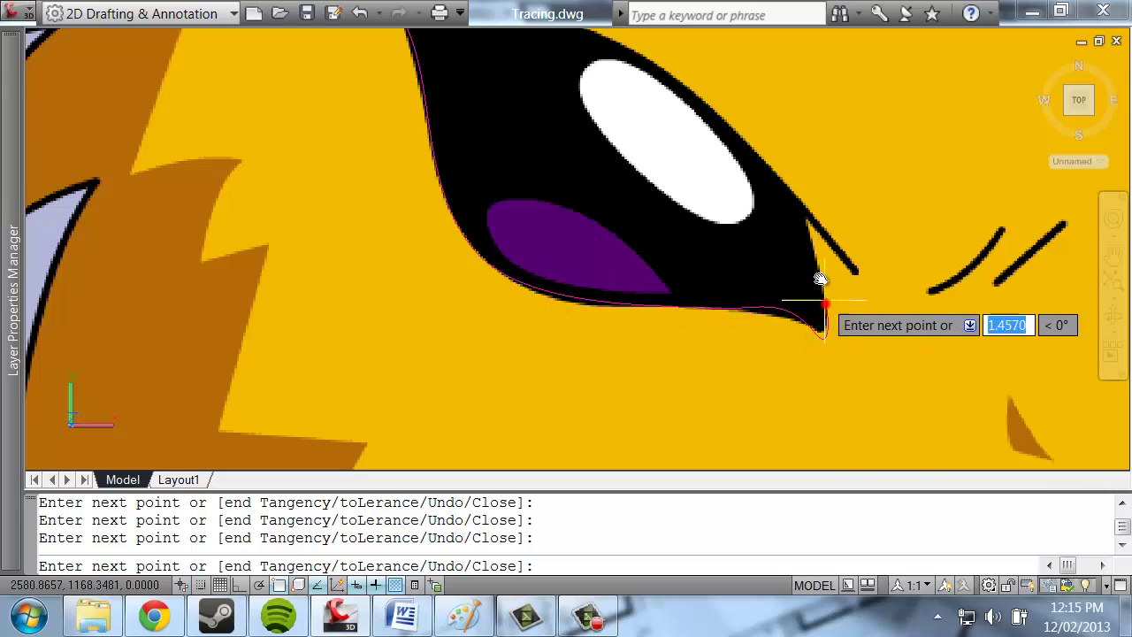
left_click(799, 203)
key("Return")
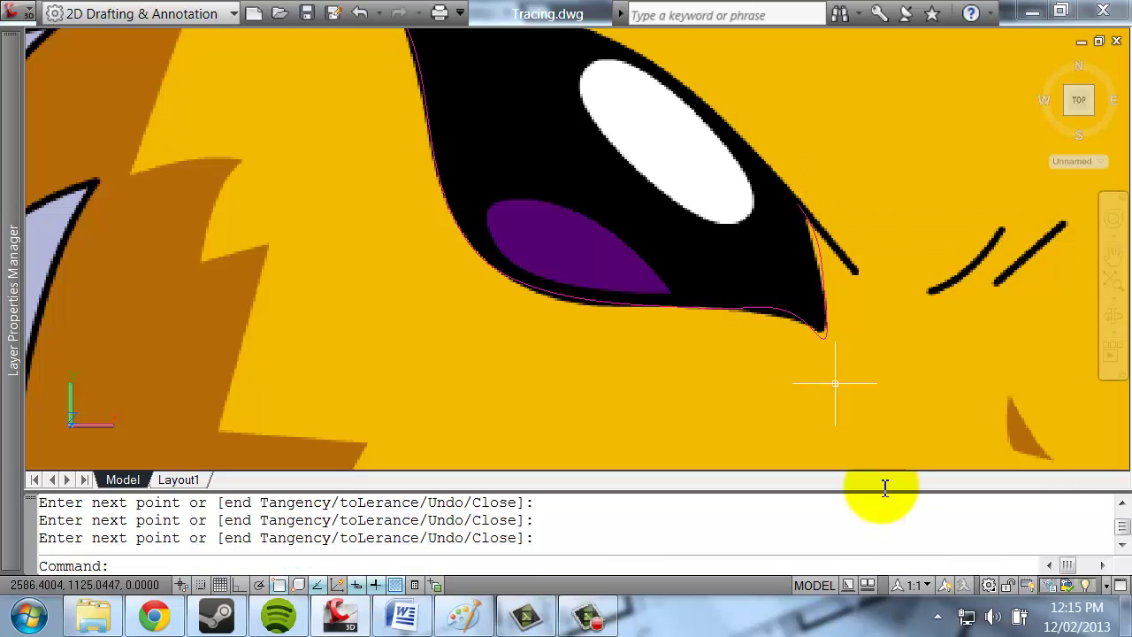
left_click(586, 616)
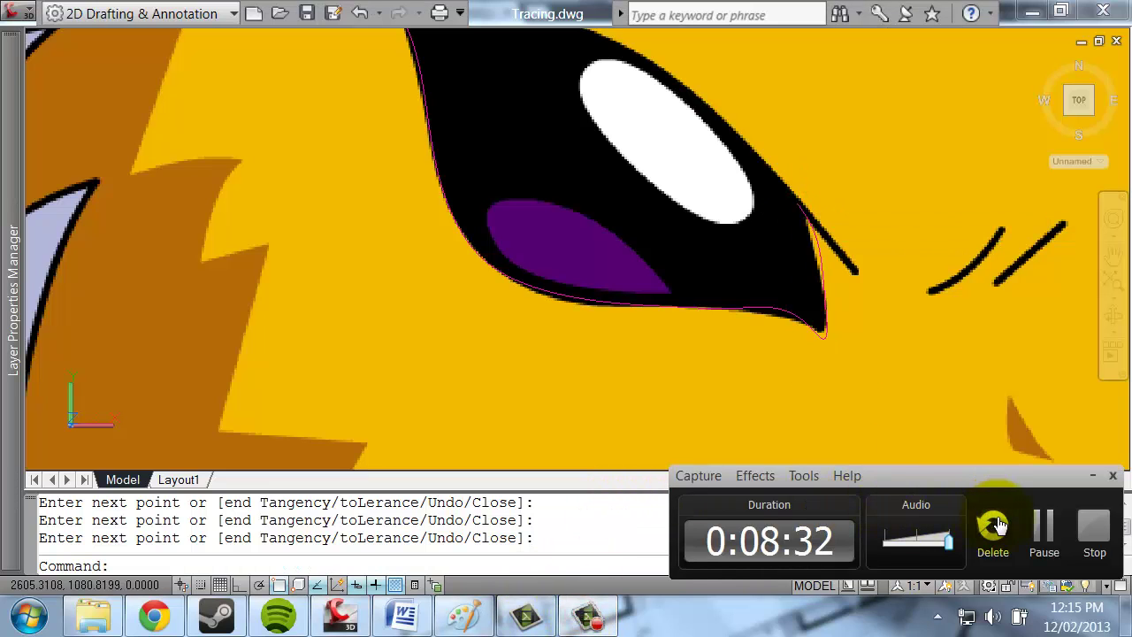
Pan and zoom over the traced legs and paw lines.
left_click(1051, 531)
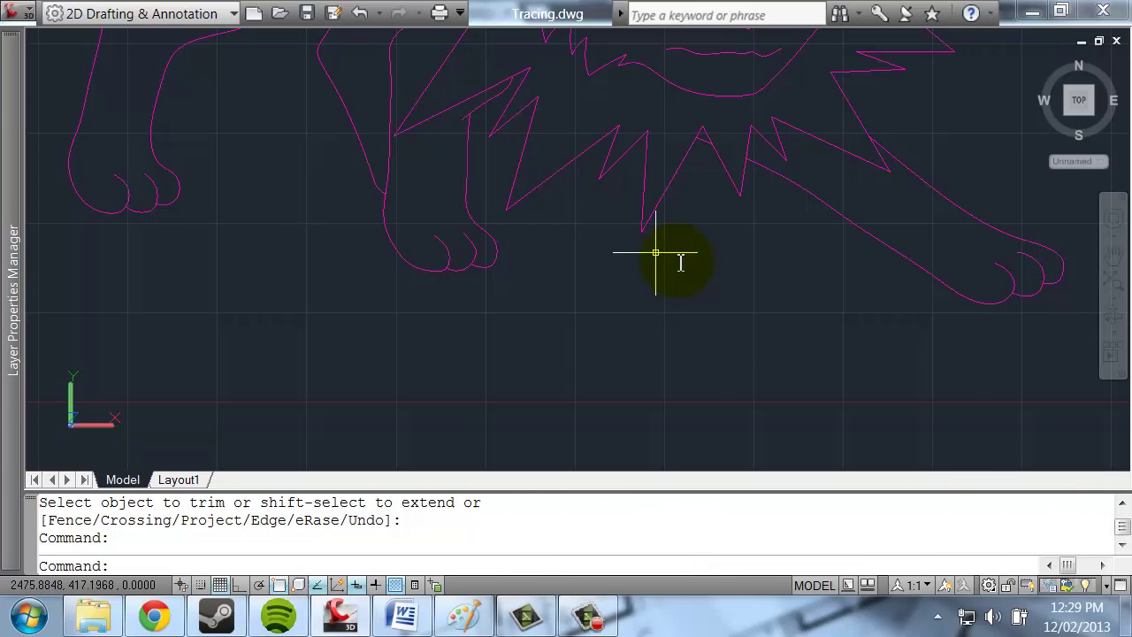
mouse_move(699, 281)
middle_mouse_down()
mouse_move(682, 315)
mouse_move(773, 363)
middle_mouse_up()
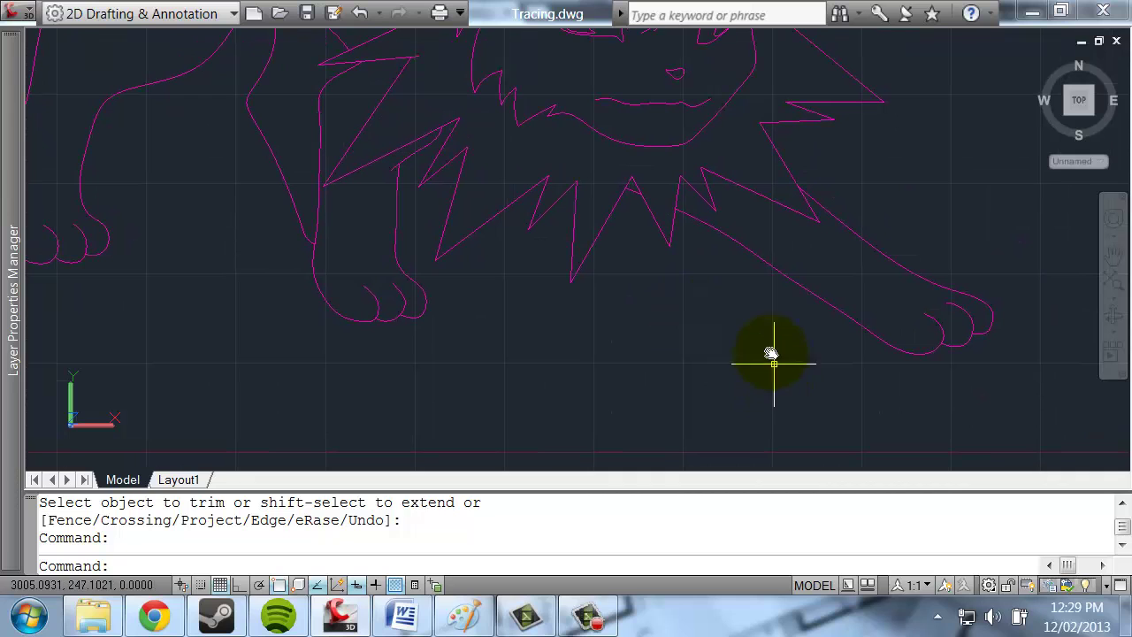
mouse_move(744, 260)
middle_mouse_down()
mouse_move(725, 245)
mouse_move(780, 245)
mouse_move(755, 235)
mouse_move(838, 377)
middle_mouse_up()
middle_click_drag(162, 334, 599, 315)
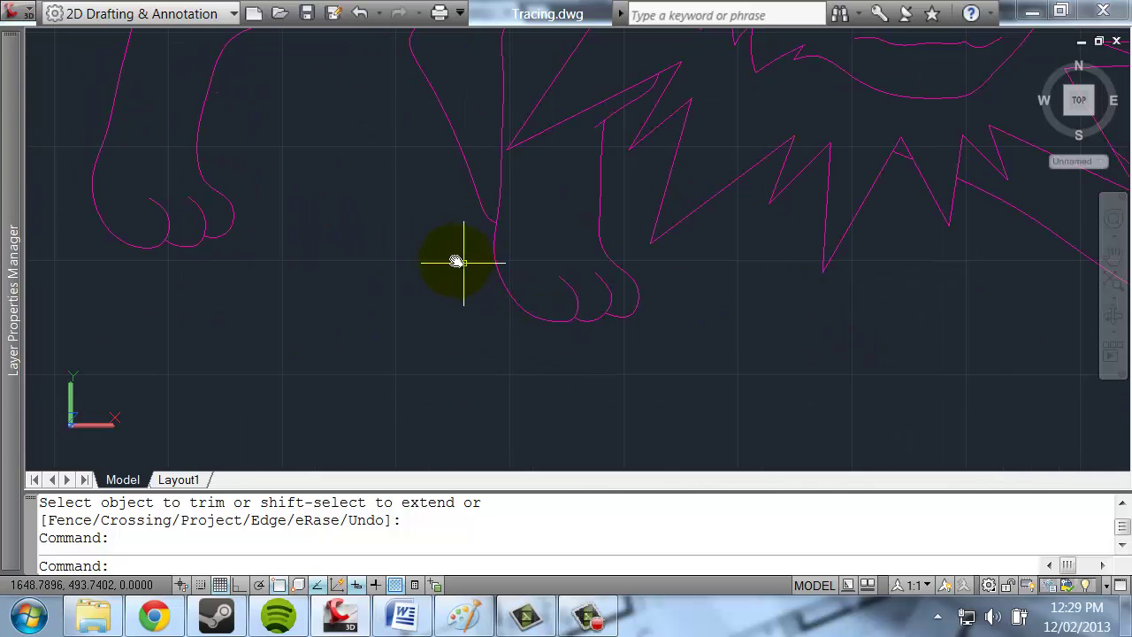
middle_click_drag(456, 262, 522, 305)
scroll(683, 176, "up", 3)
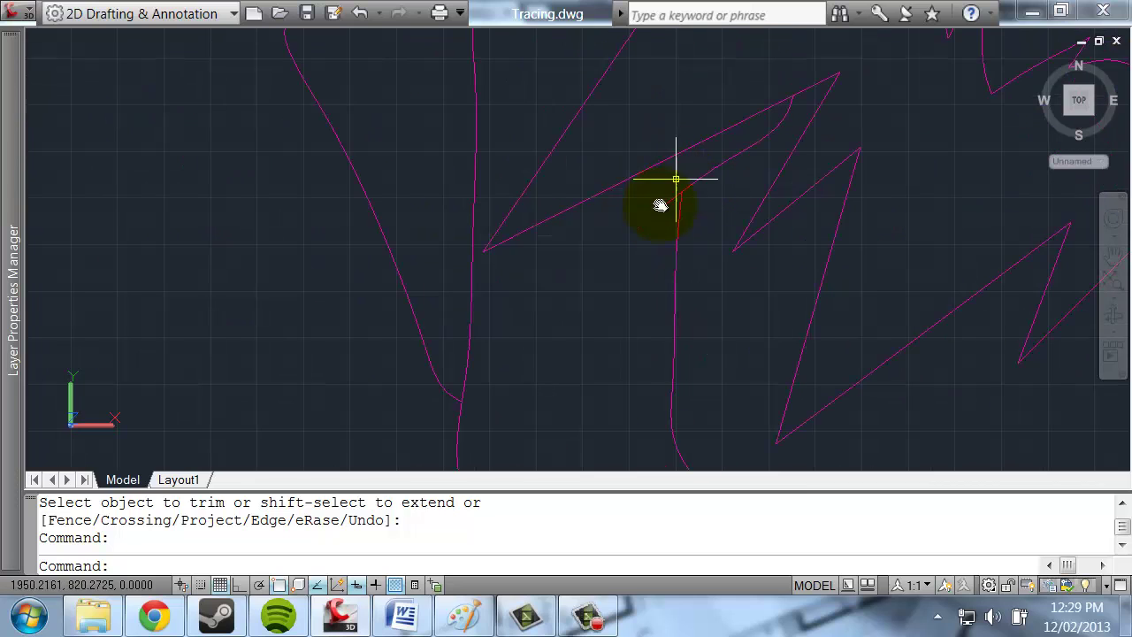
scroll(460, 207, "down", 3)
scroll(485, 245, "up", 1)
scroll(472, 220, "up", 1)
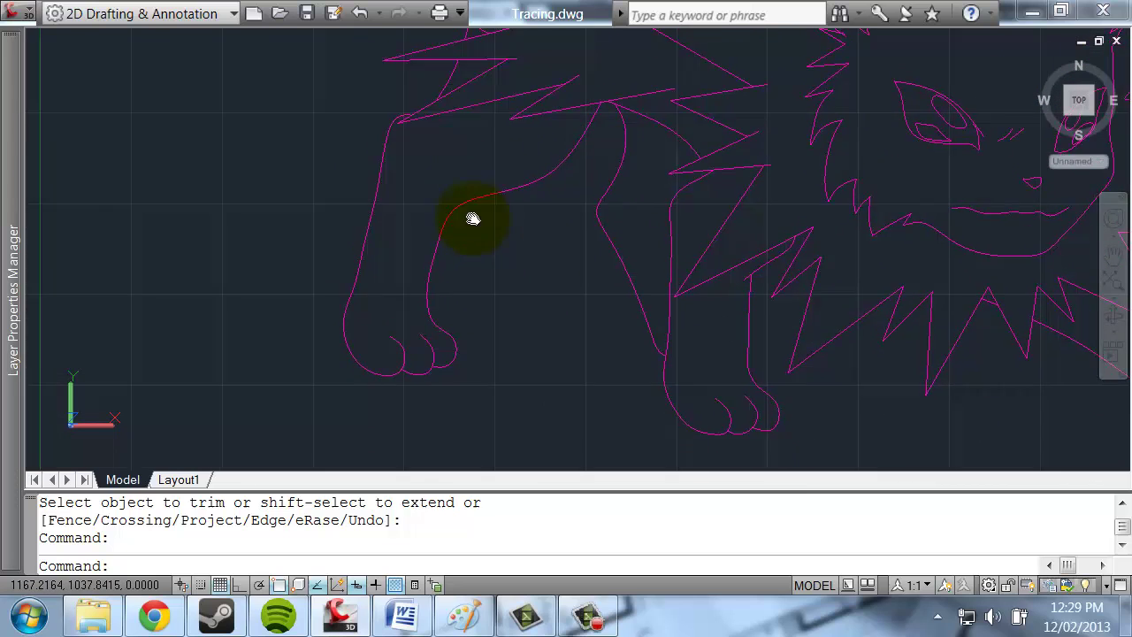
scroll(505, 185, "up", 3)
scroll(558, 140, "up", 2)
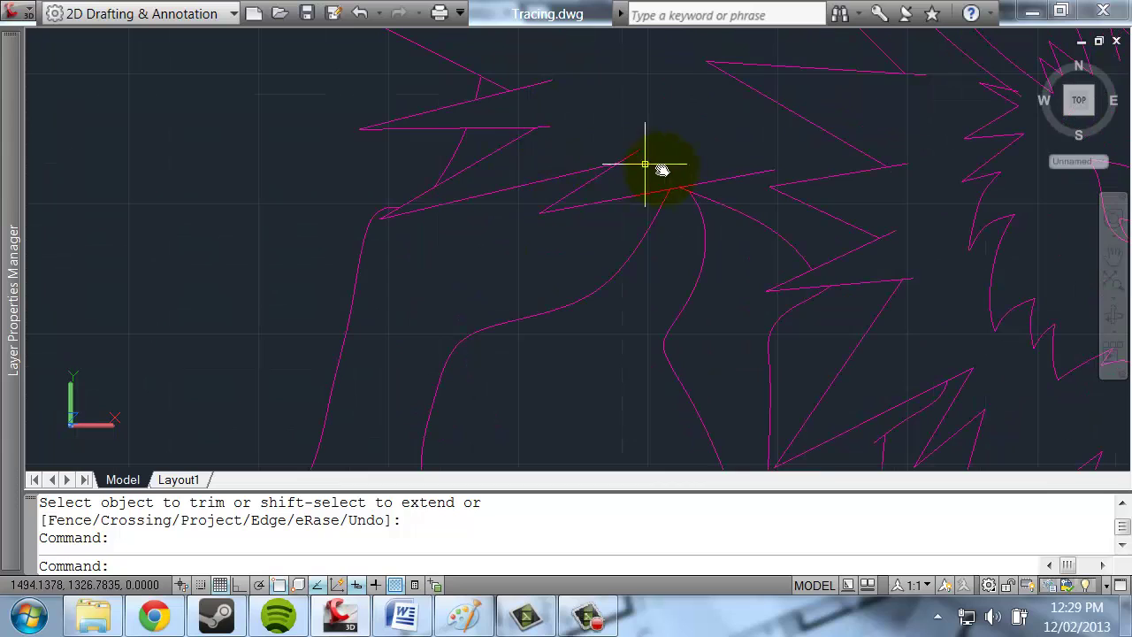
Pan around the spiky mane to check each traced spike tip.
mouse_move(685, 170)
middle_mouse_down()
mouse_move(500, 177)
mouse_move(564, 199)
middle_mouse_up()
mouse_move(497, 228)
middle_mouse_down()
mouse_move(536, 286)
mouse_move(381, 221)
mouse_move(563, 237)
mouse_move(543, 283)
mouse_move(531, 185)
mouse_move(578, 273)
mouse_move(559, 334)
middle_mouse_up()
middle_click_drag(682, 291, 557, 242)
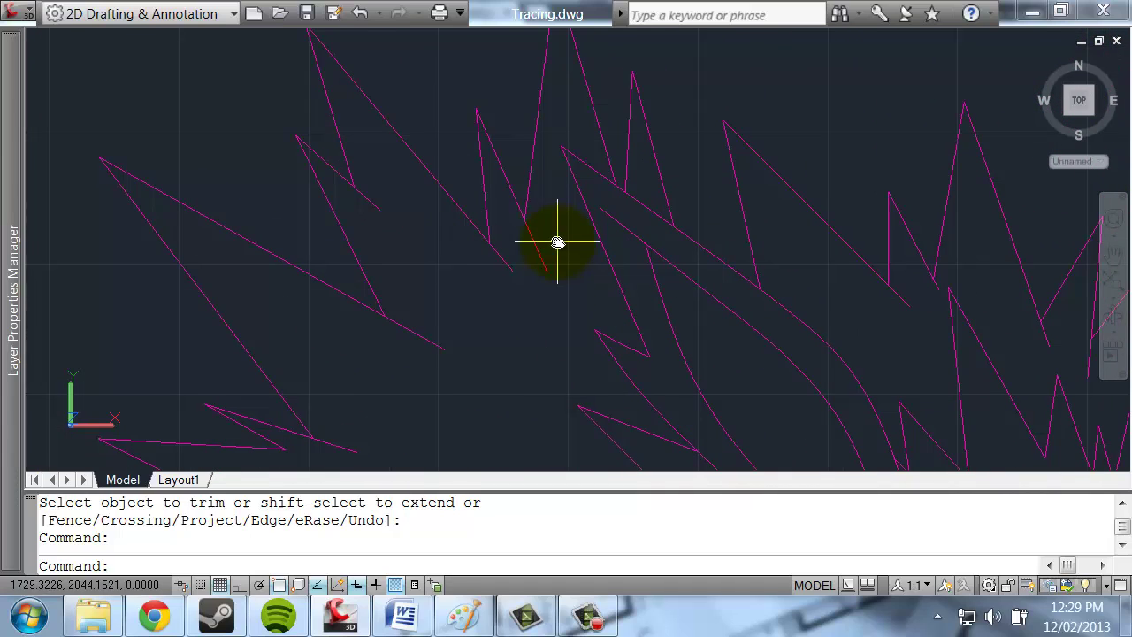
middle_click_drag(503, 179, 513, 233)
mouse_move(406, 192)
middle_mouse_down()
mouse_move(554, 114)
mouse_move(498, 222)
mouse_move(631, 236)
mouse_move(716, 325)
mouse_move(457, 289)
middle_mouse_up()
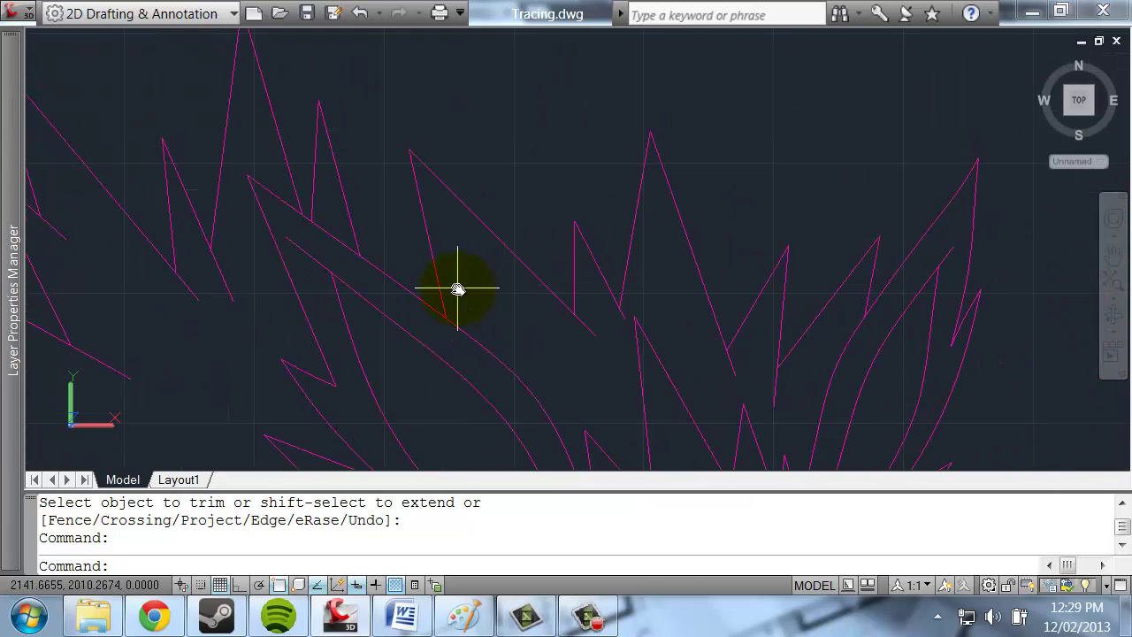
mouse_move(739, 324)
middle_mouse_down()
mouse_move(659, 281)
mouse_move(600, 191)
middle_mouse_up()
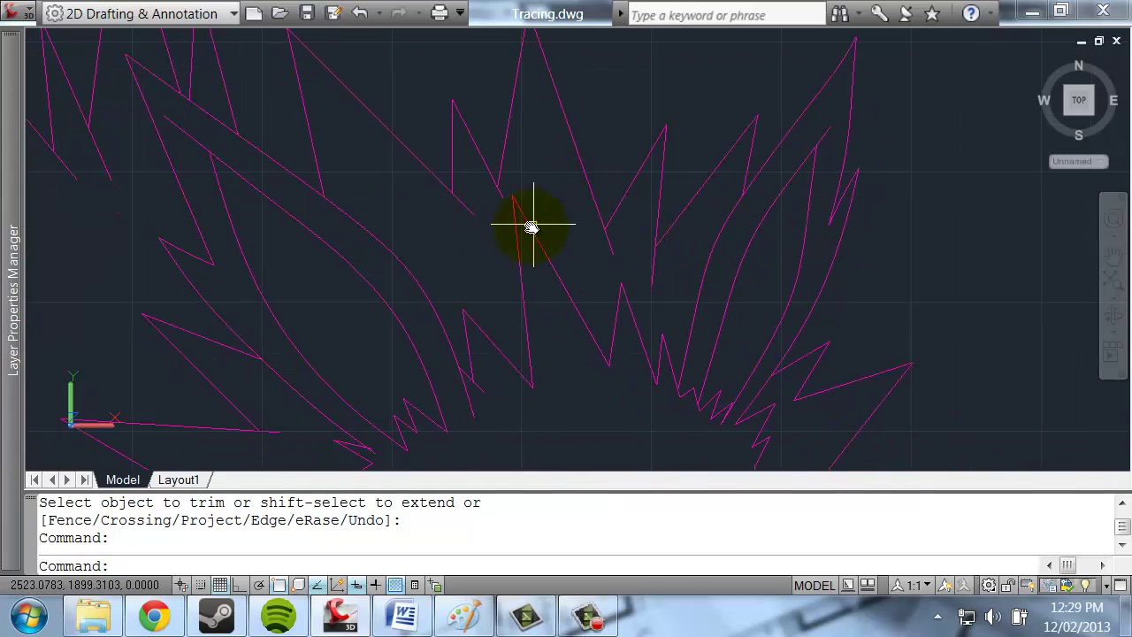
middle_click_drag(531, 227, 817, 181)
scroll(780, 119, "up", 1)
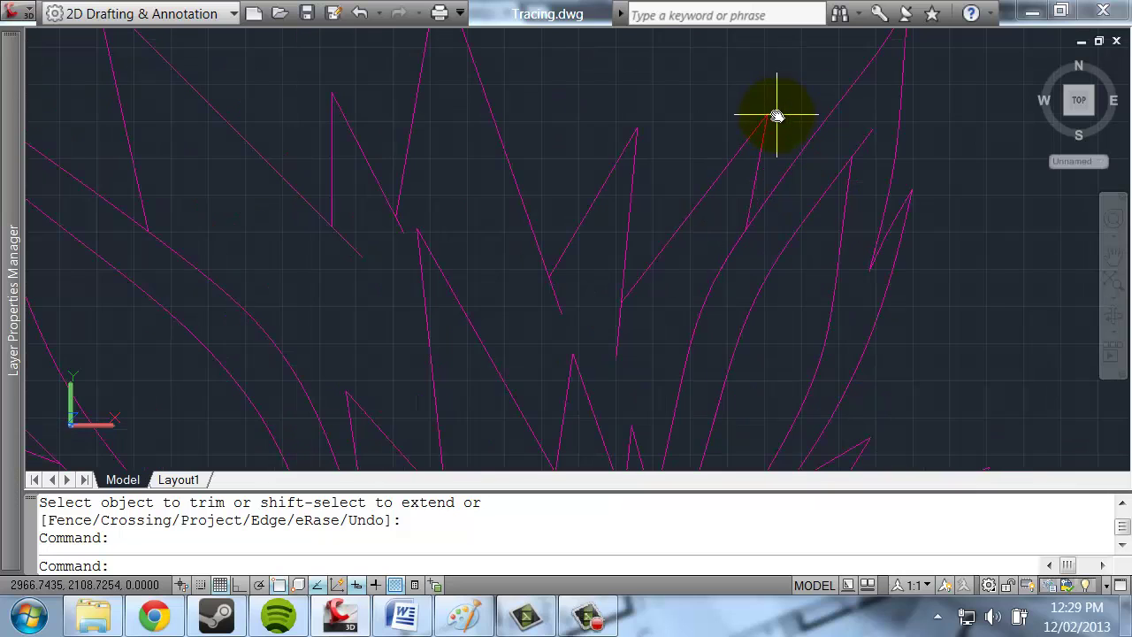
scroll(643, 139, "up", 2)
Window-select the two lines meeting at a mane spike tip.
left_click(666, 121)
left_click(601, 131)
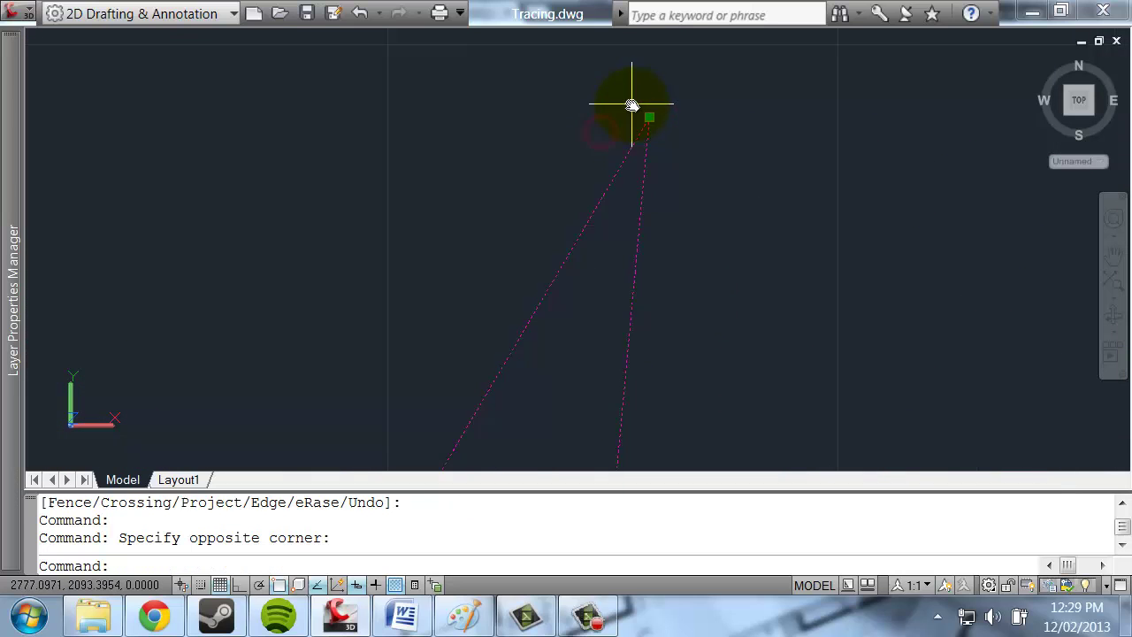
scroll(646, 119, "down", 4)
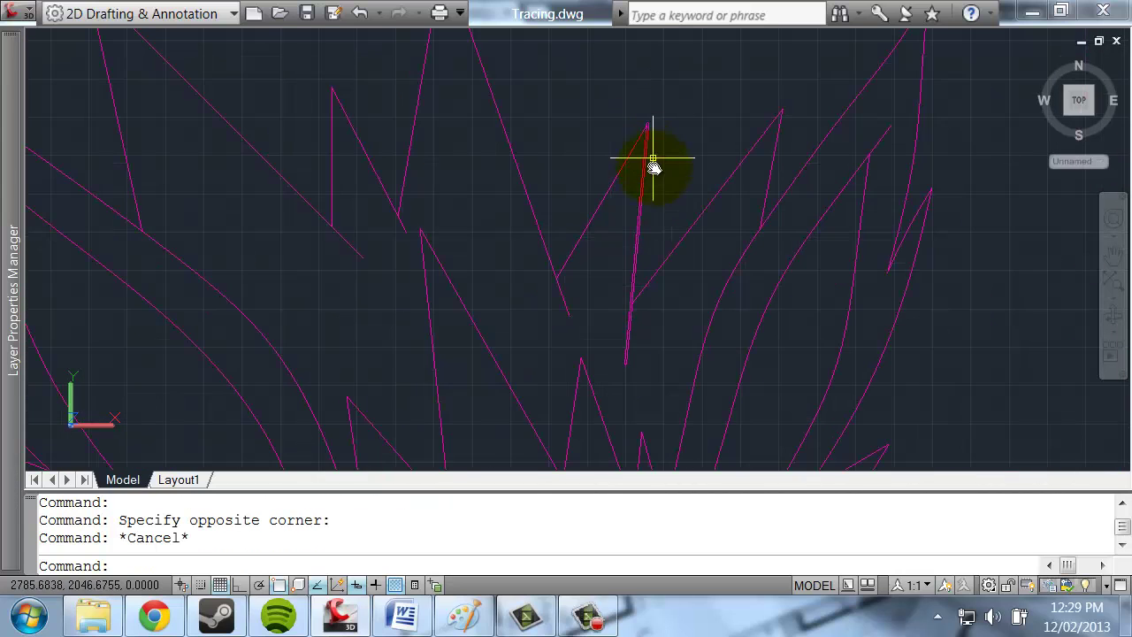
scroll(581, 240, "up", 2)
scroll(552, 239, "up", 2)
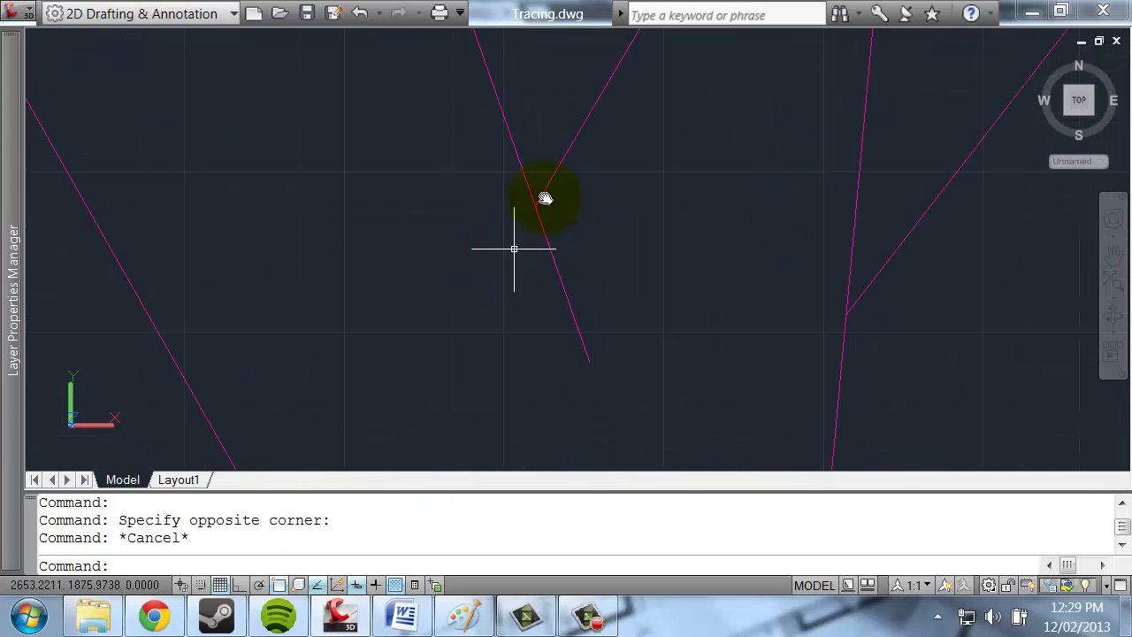
scroll(530, 248, "down", 3)
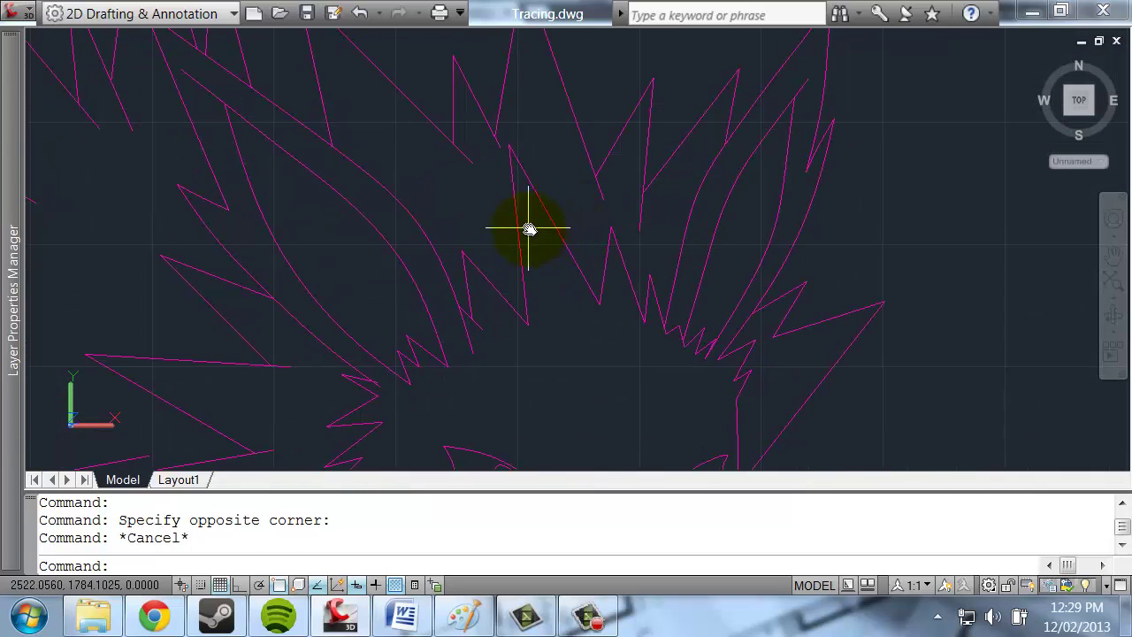
Center the traced face, zoom out to the whole trace, and bring up the layer list.
middle_click_drag(527, 230, 761, 217)
scroll(617, 256, "down", 2)
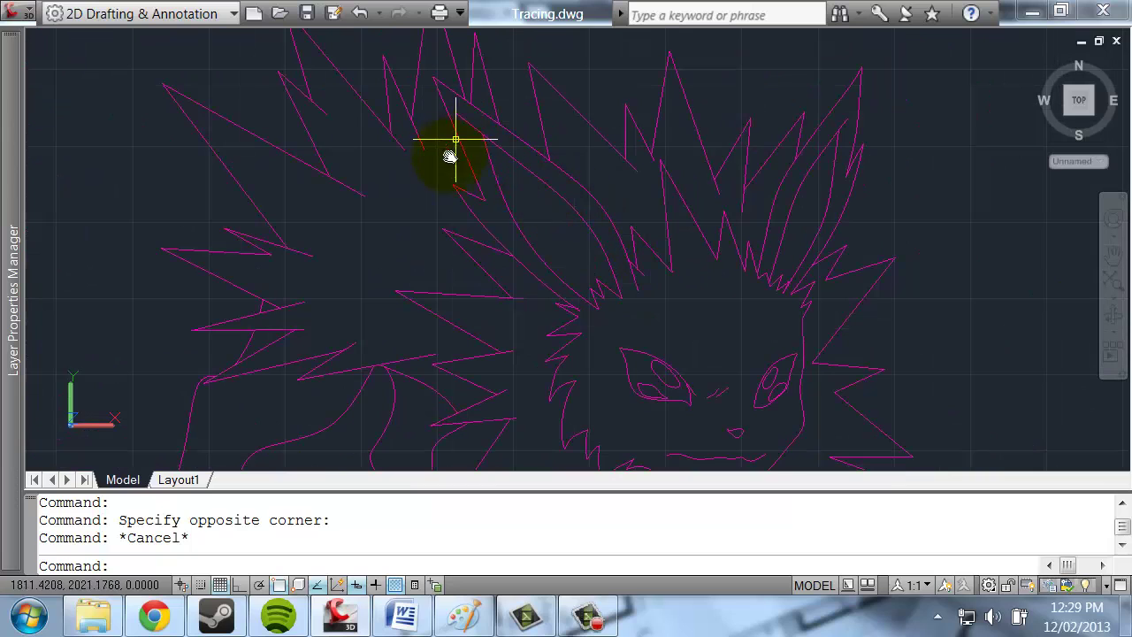
middle_click_drag(472, 236, 606, 206)
scroll(760, 238, "down", 4)
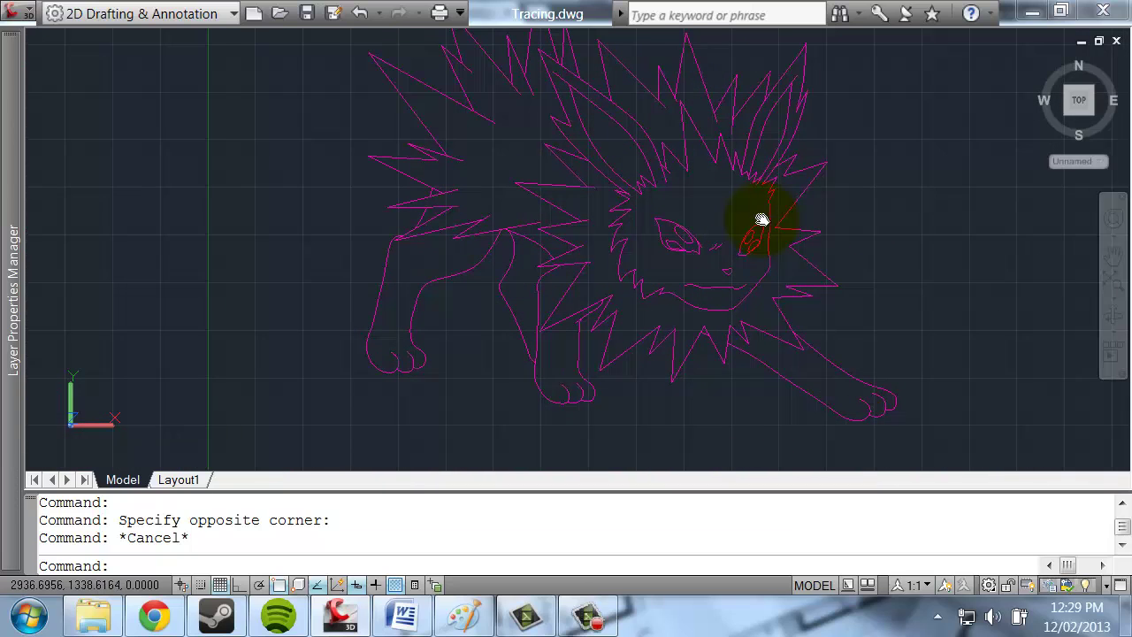
scroll(839, 253, "down", 2)
middle_click_drag(854, 247, 820, 232)
Change the Trace layer colour from 220 to white (index 7) in the Layer Properties Manager.
mouse_move(14, 155)
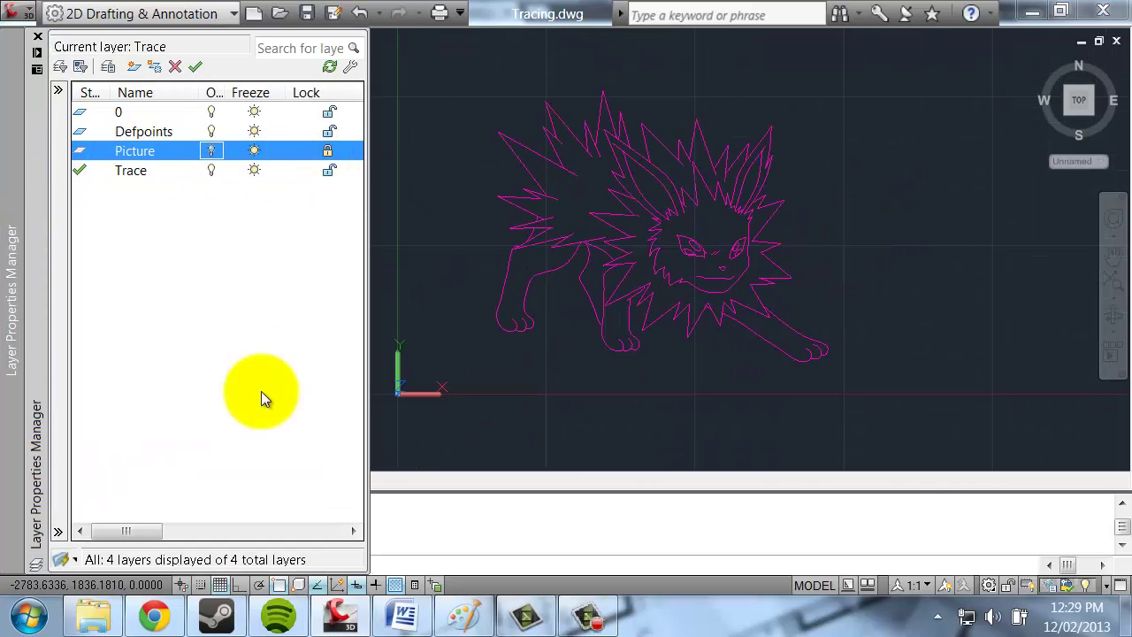
left_click_drag(131, 527, 193, 529)
left_click(126, 172)
left_click(77, 170)
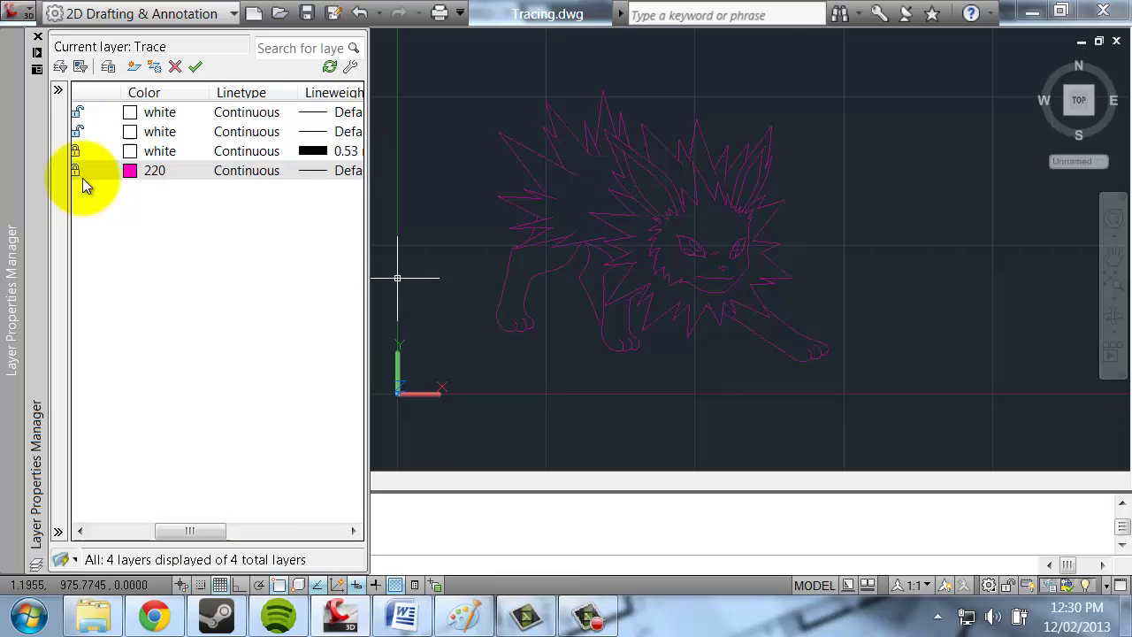
left_click(77, 171)
left_click(130, 171)
left_click(340, 435)
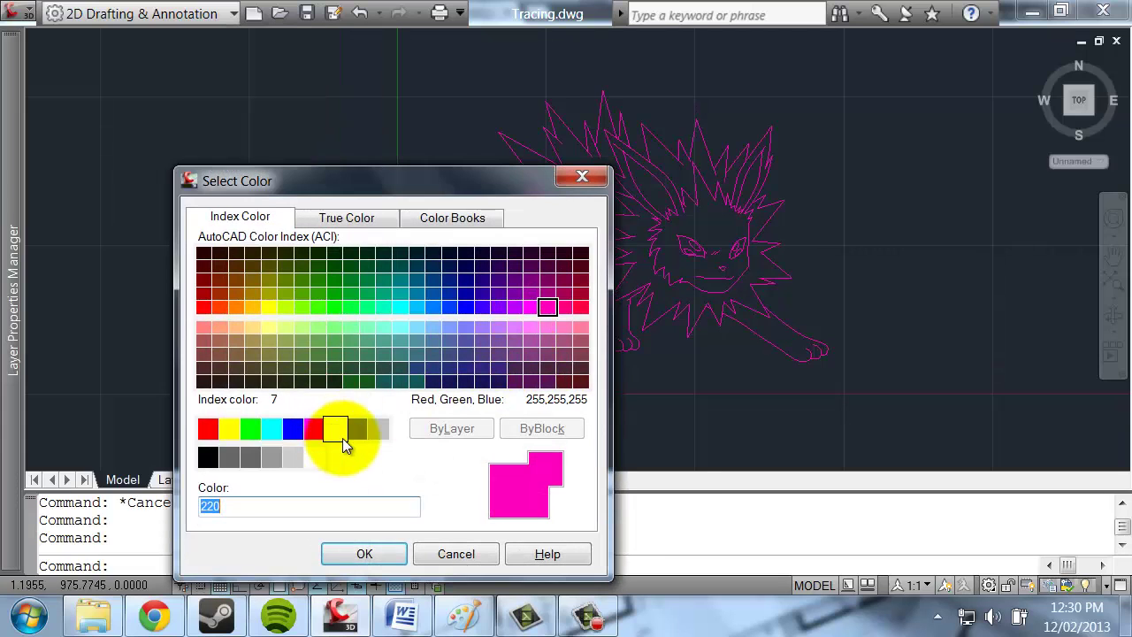
left_click(364, 552)
scroll(770, 262, "up", 2)
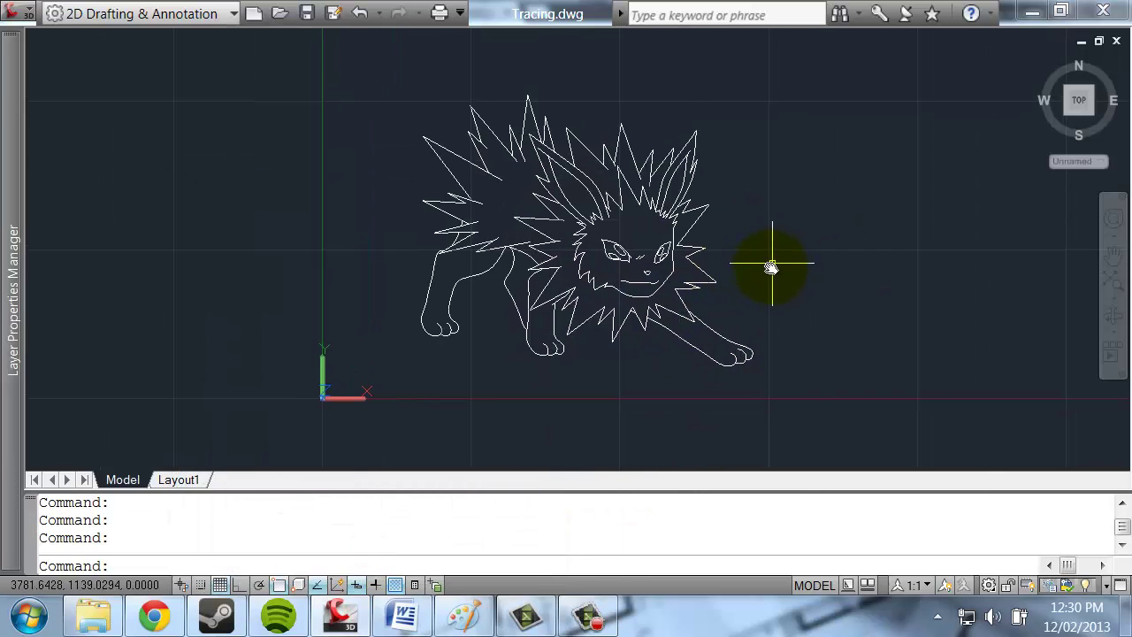
scroll(745, 210, "down", 2)
scroll(770, 248, "up", 2)
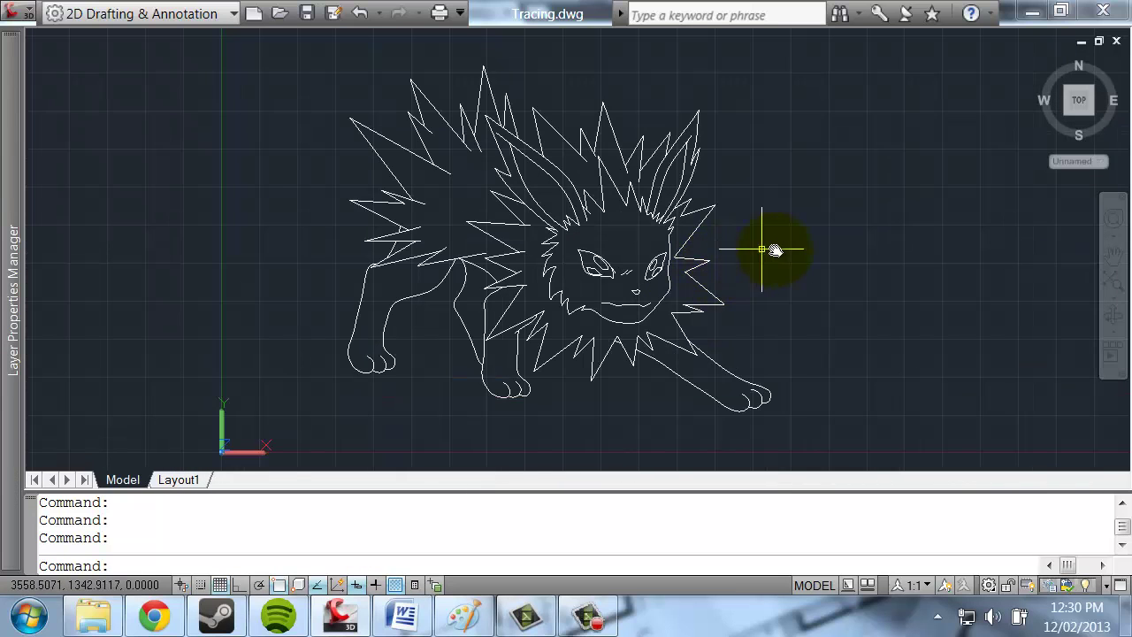
mouse_move(4, 325)
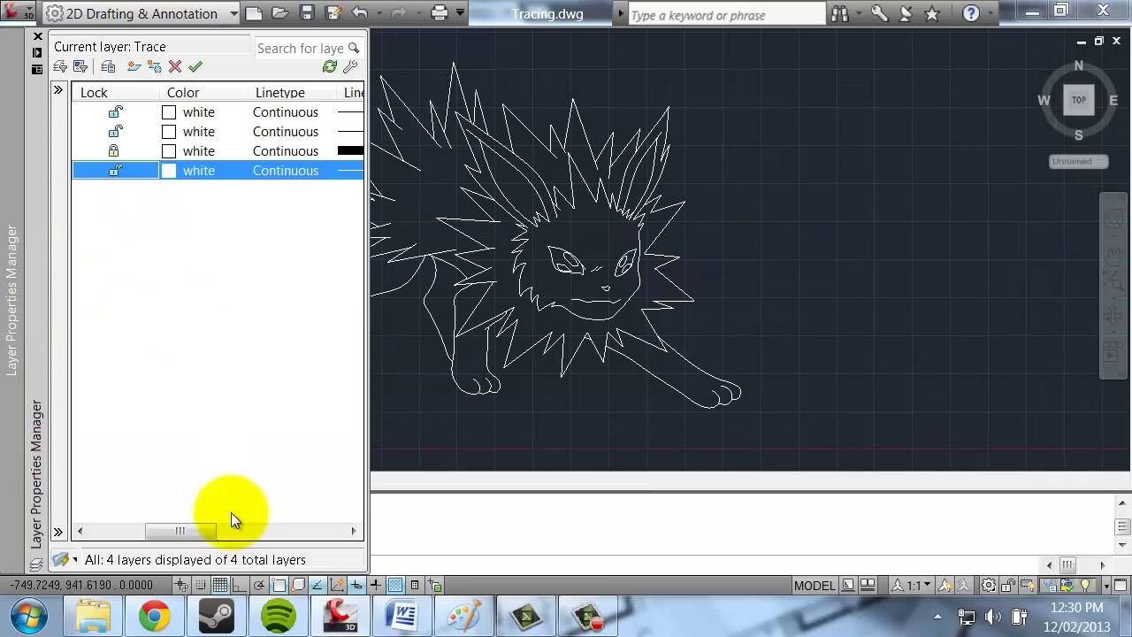
left_click_drag(181, 530, 125, 531)
left_click(209, 150)
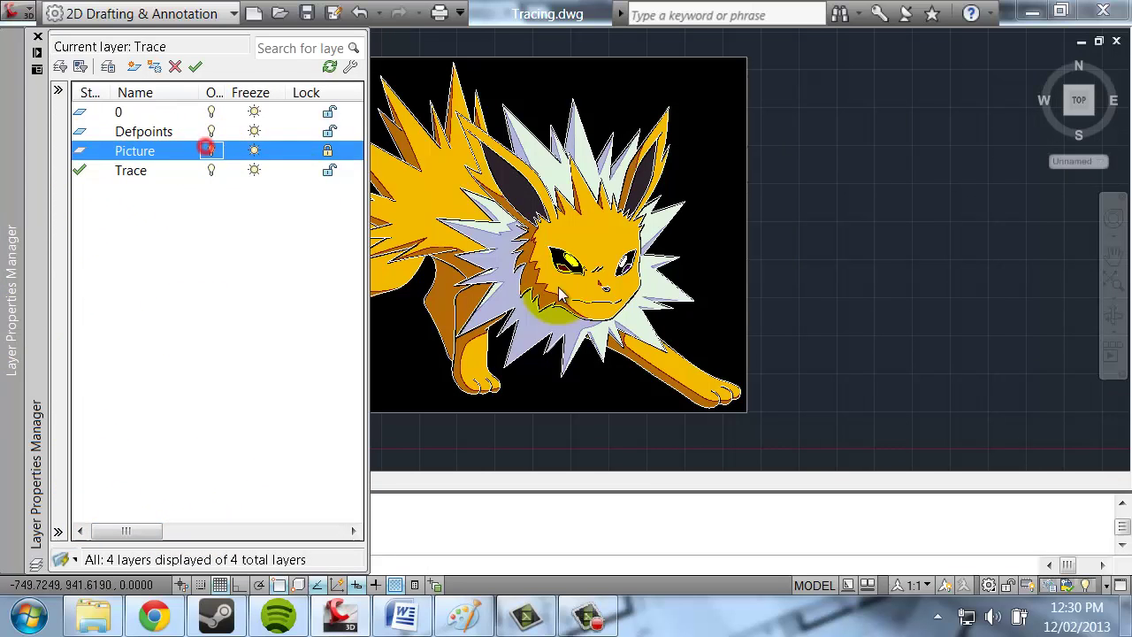
scroll(526, 237, "up", 5)
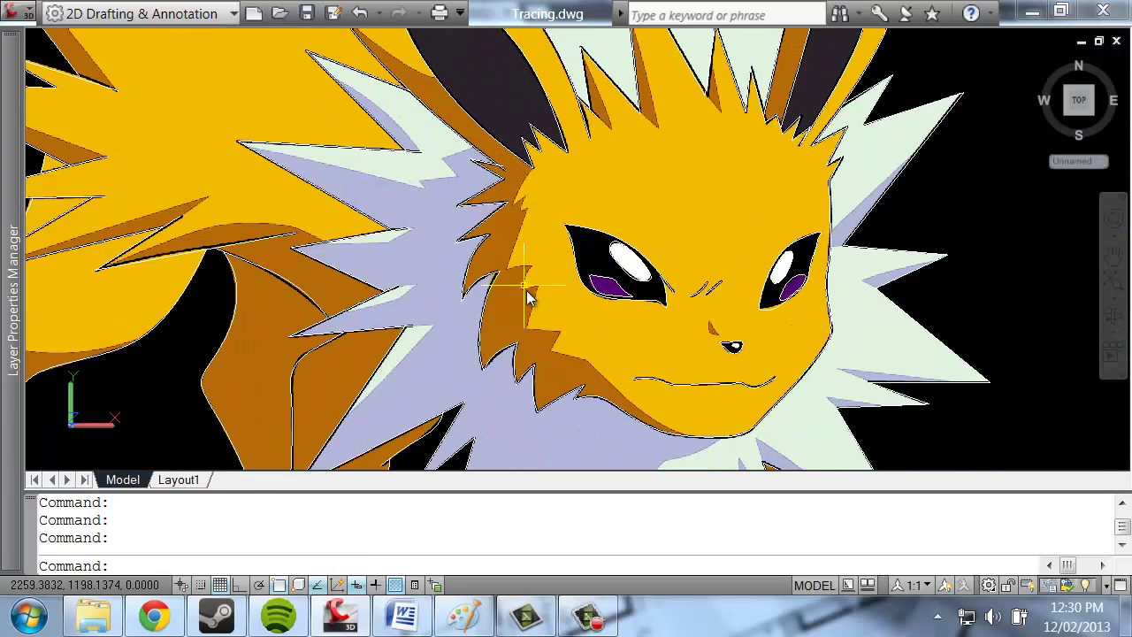
scroll(566, 333, "down", 2)
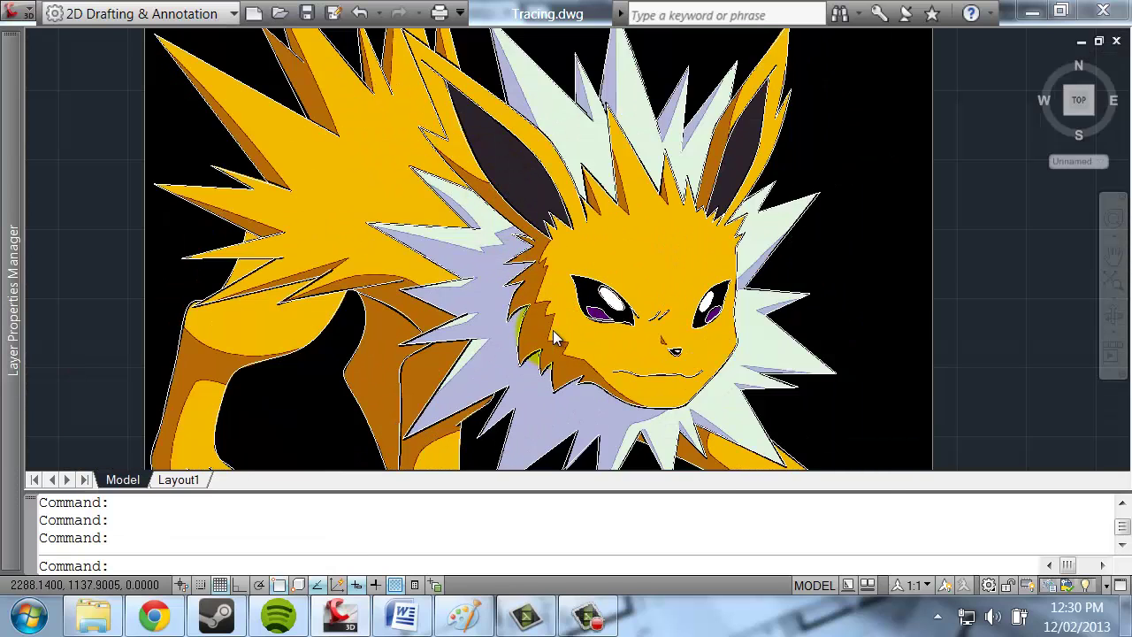
scroll(555, 336, "up", 2)
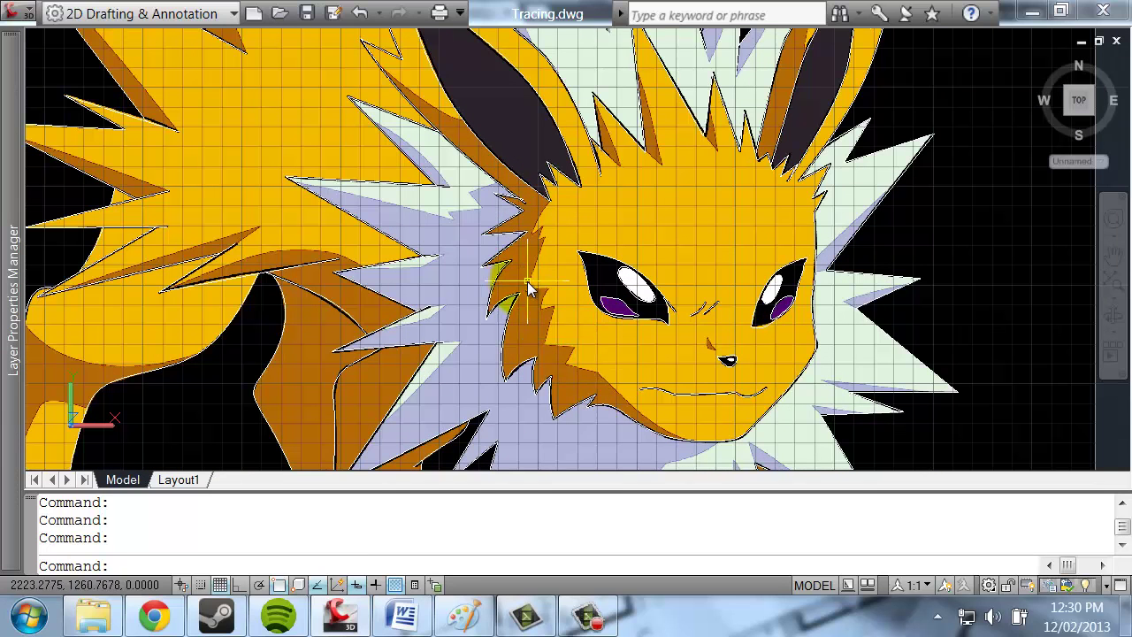
mouse_move(11, 292)
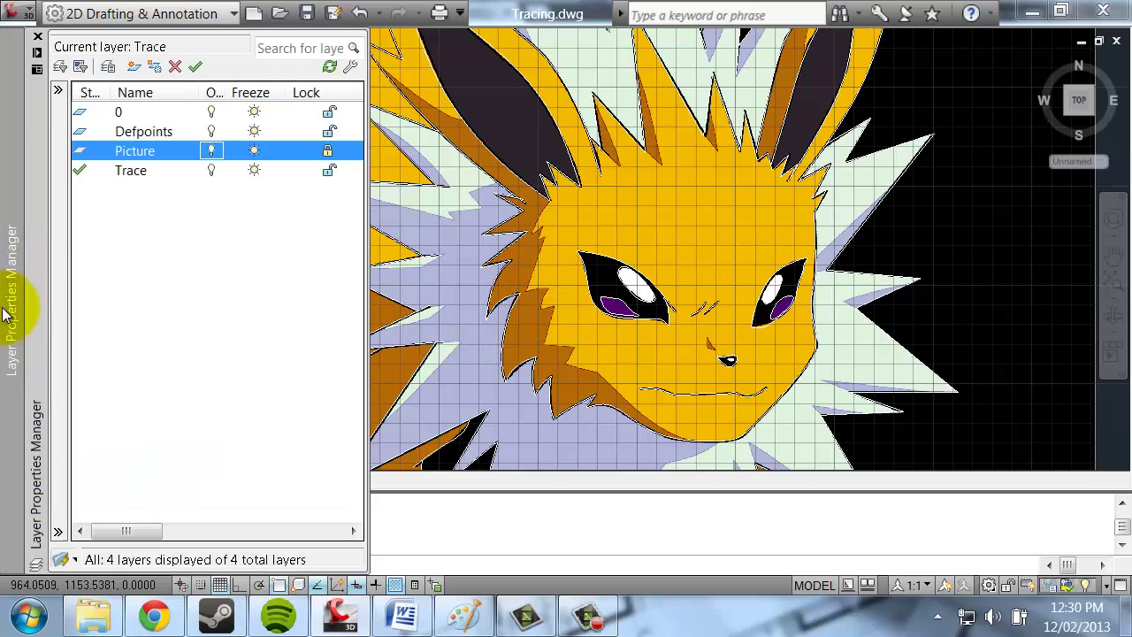
left_click(211, 151)
scroll(834, 266, "down", 3)
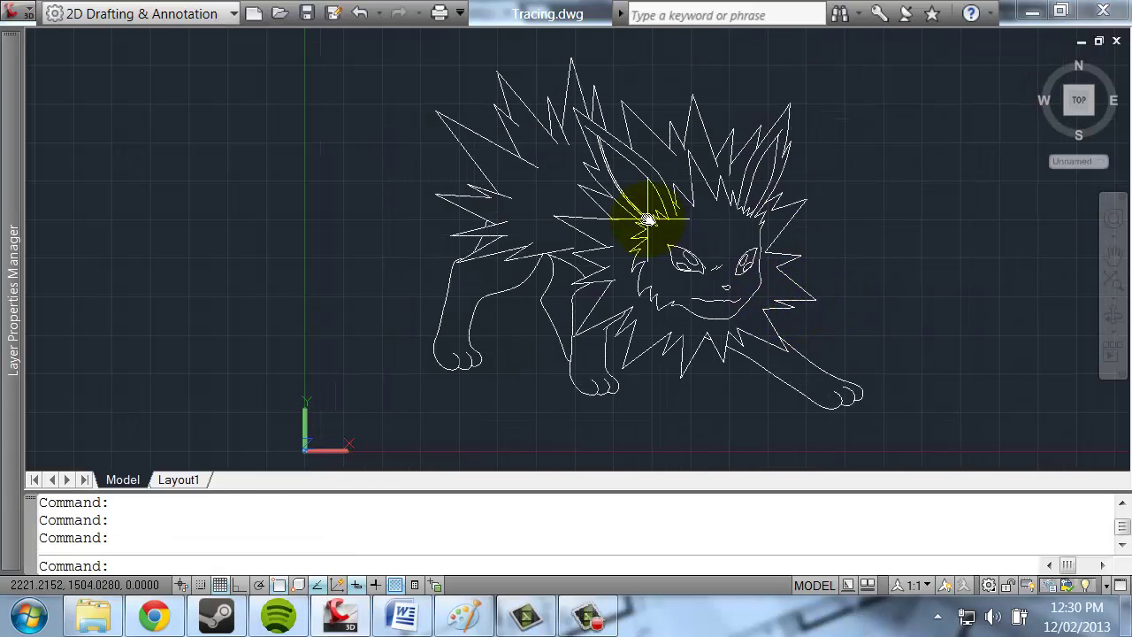
Pan the drawing slightly to reposition the white Jolteon trace in view.
mouse_move(800, 230)
middle_mouse_down()
mouse_move(740, 245)
mouse_move(786, 227)
middle_mouse_up()
mouse_move(832, 294)
middle_mouse_down()
mouse_move(871, 328)
mouse_move(812, 307)
middle_mouse_up()
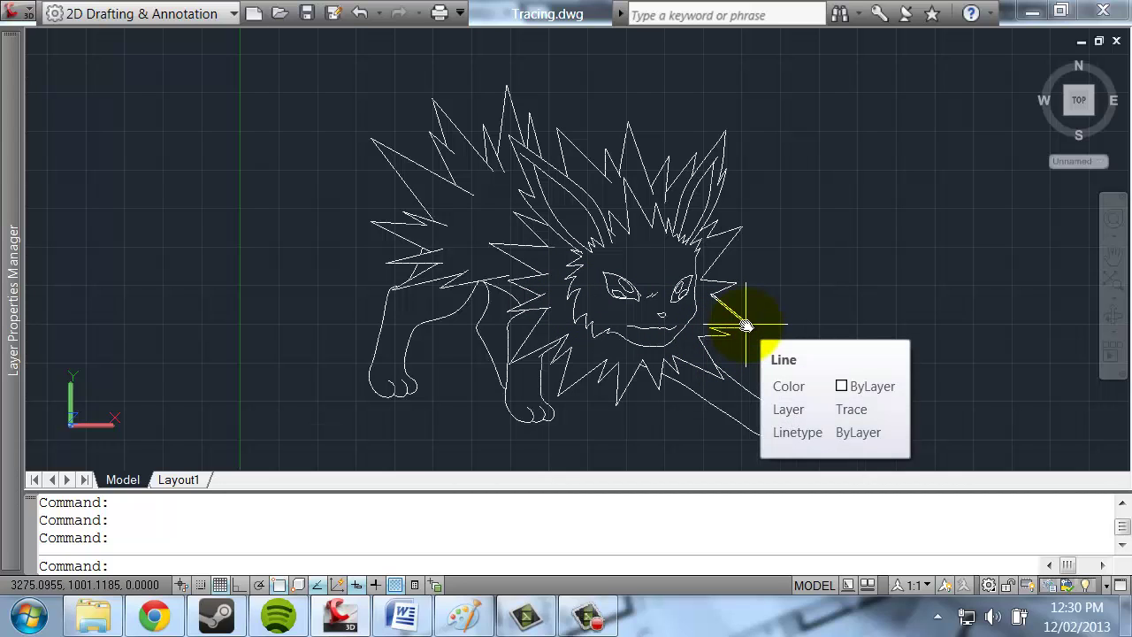
middle_click_drag(781, 293, 734, 294)
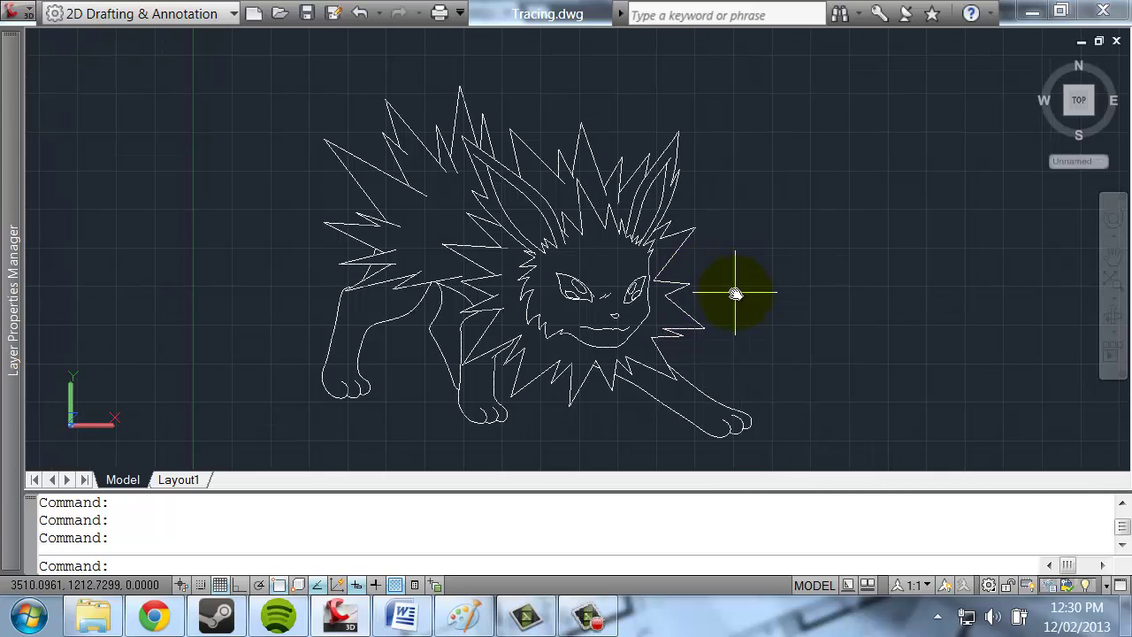
Restore the ribbon with the RIBBON command and recenter the drawing.
type("ribbon")
key("Return")
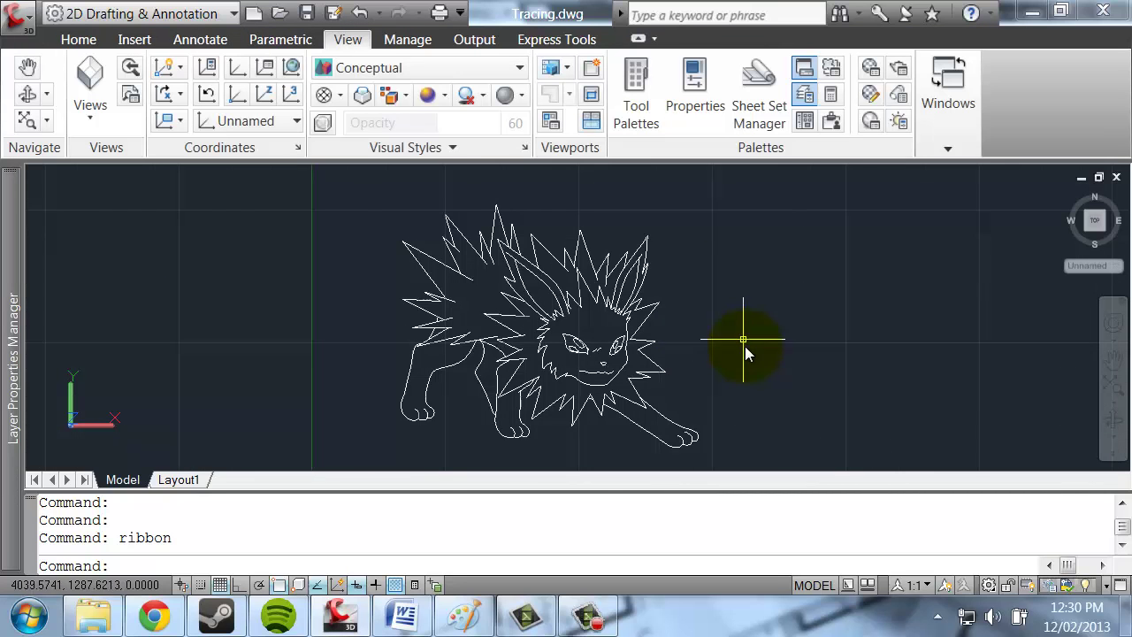
middle_click_drag(744, 345, 725, 308)
mouse_move(694, 239)
middle_mouse_down()
mouse_move(724, 294)
mouse_move(684, 291)
middle_mouse_up()
Draw a short straight line from the right eye to just beside it.
left_click(77, 39)
left_click(25, 80)
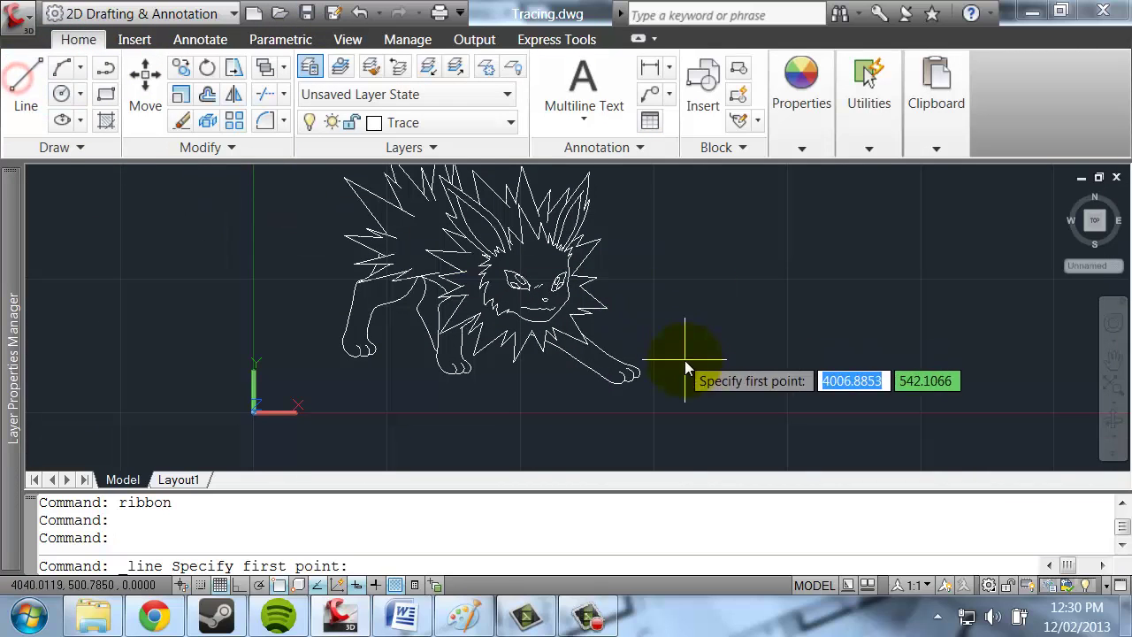
scroll(505, 328, "up", 3)
scroll(538, 283, "down", 1)
left_click(510, 258)
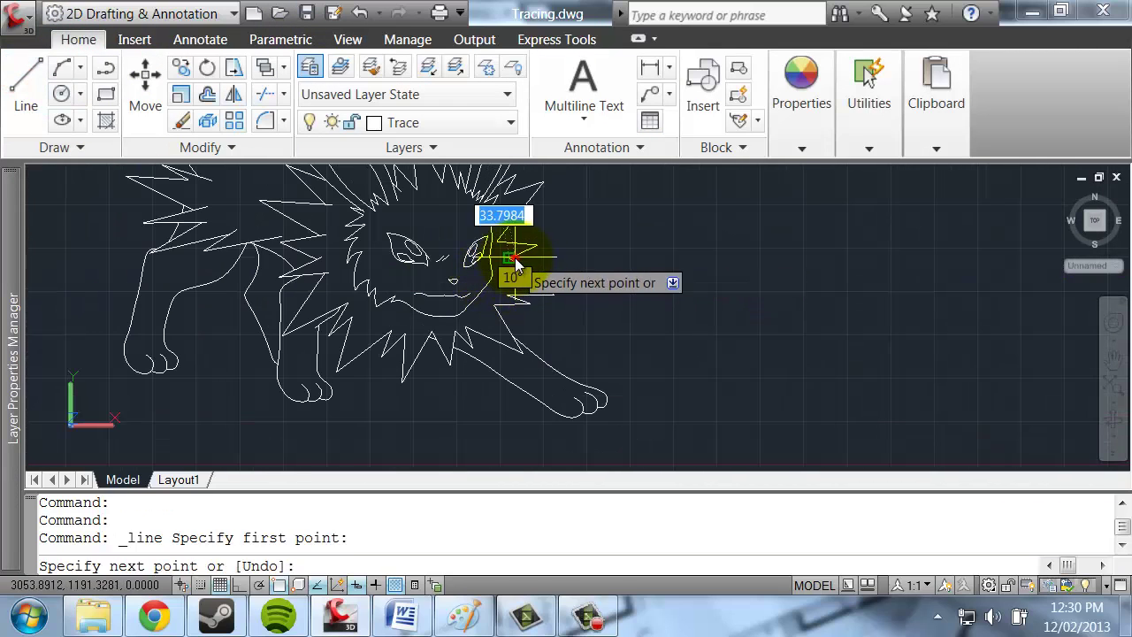
left_click(550, 296)
key("Escape")
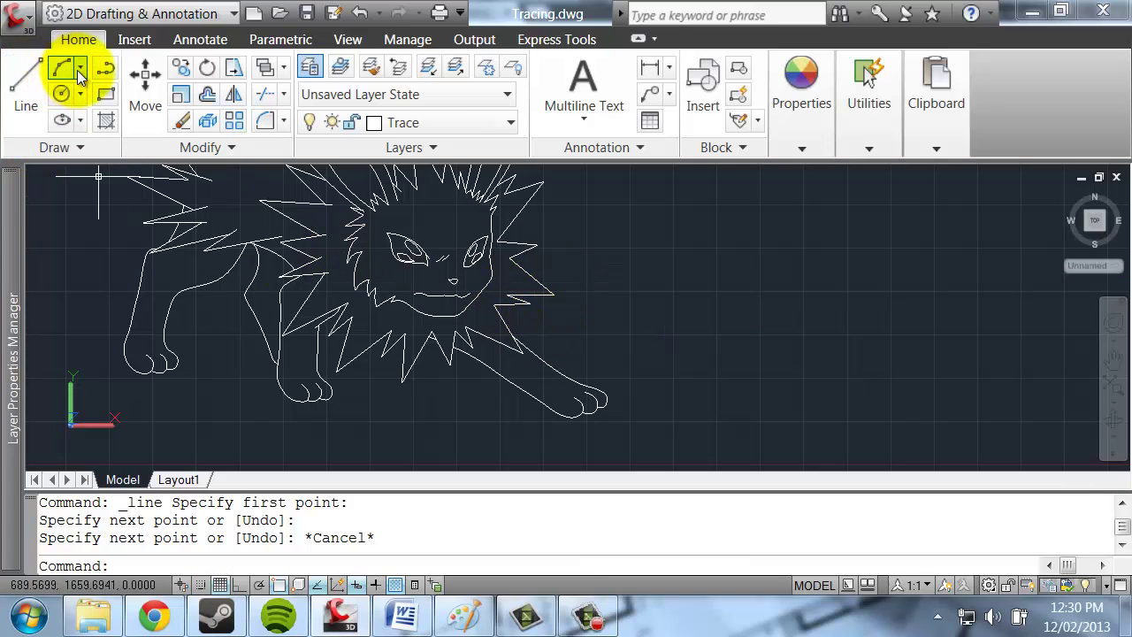
Start a spline from the Draw panel's extra tools, then cancel it.
left_click(58, 147)
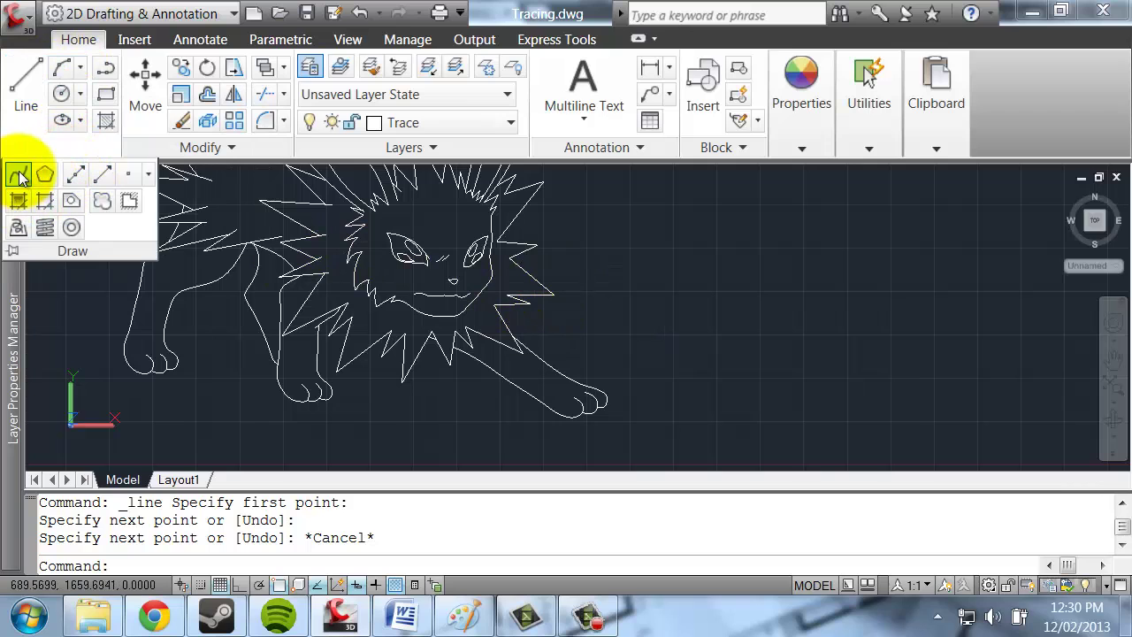
left_click(20, 175)
scroll(466, 281, "up", 2)
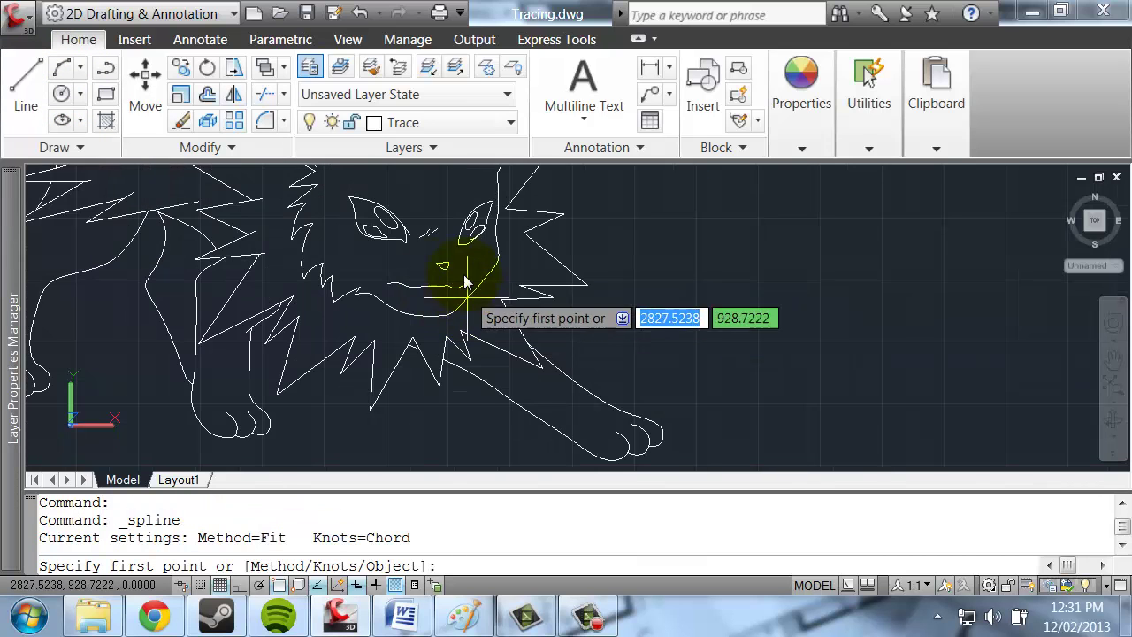
scroll(466, 282, "down", 3)
key("Escape")
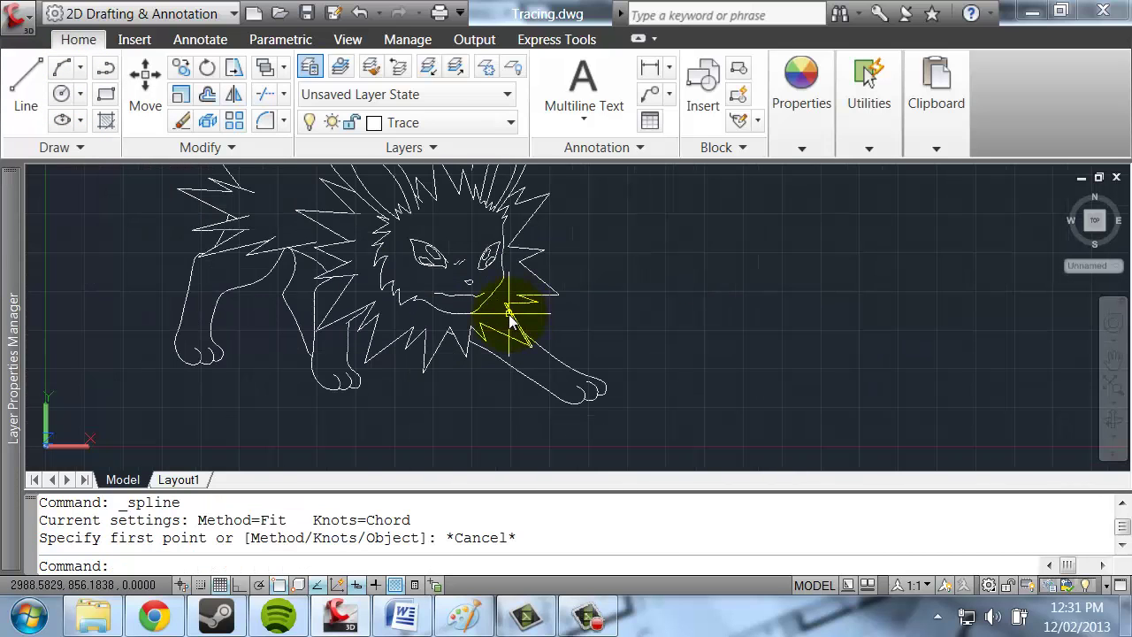
type("ribbonclose")
key("Return")
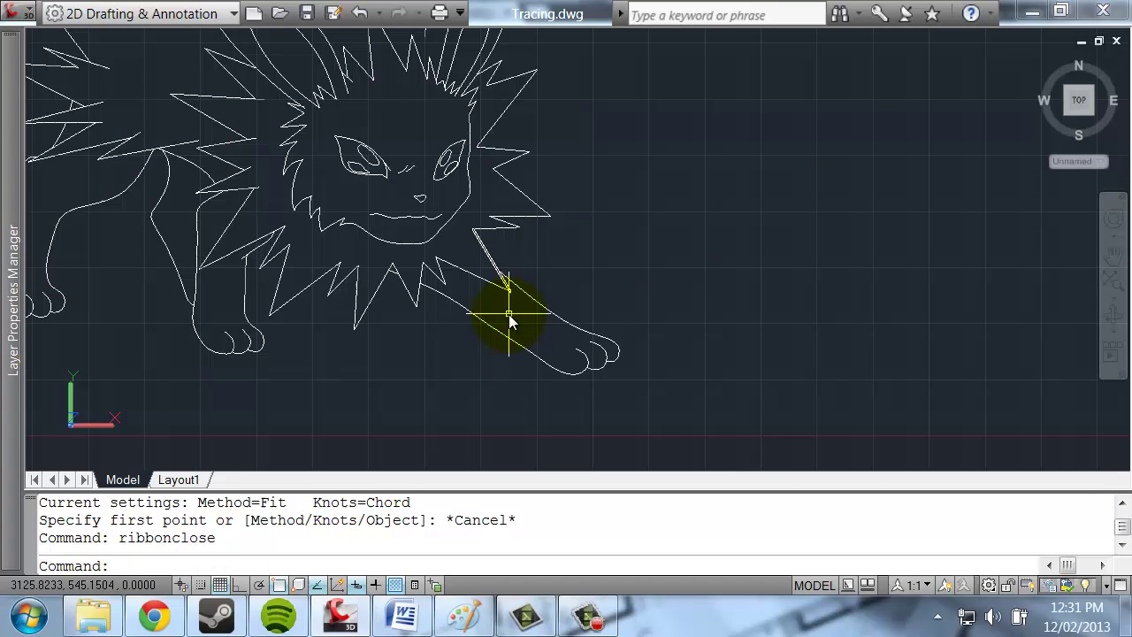
scroll(517, 313, "up", 3)
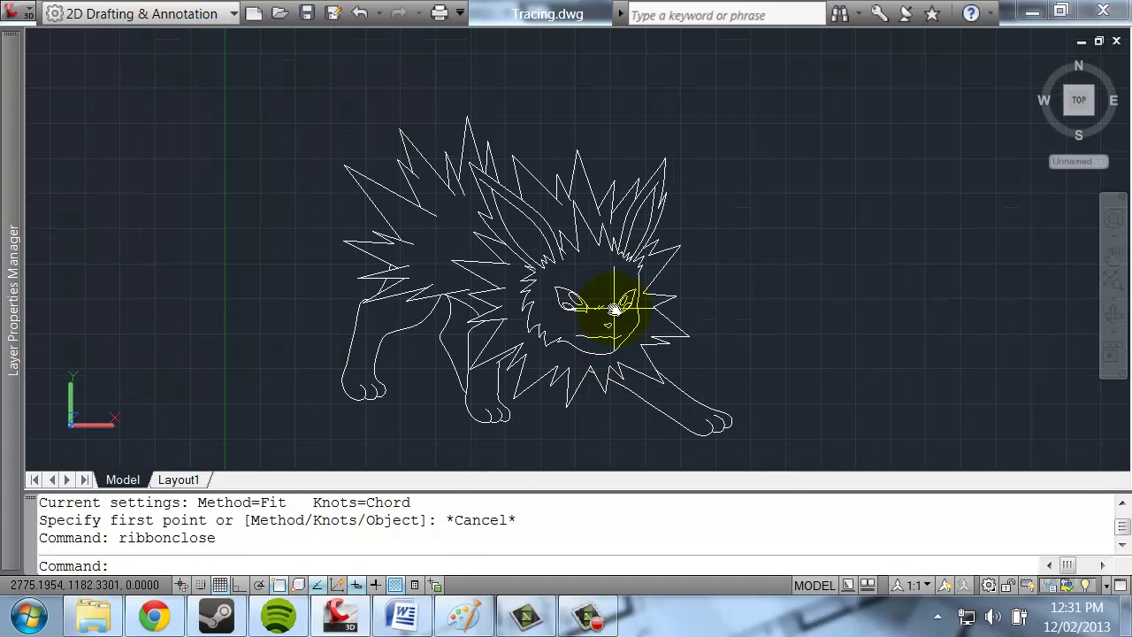
type("l")
key("Return")
key("Escape")
type("spl")
key("Return")
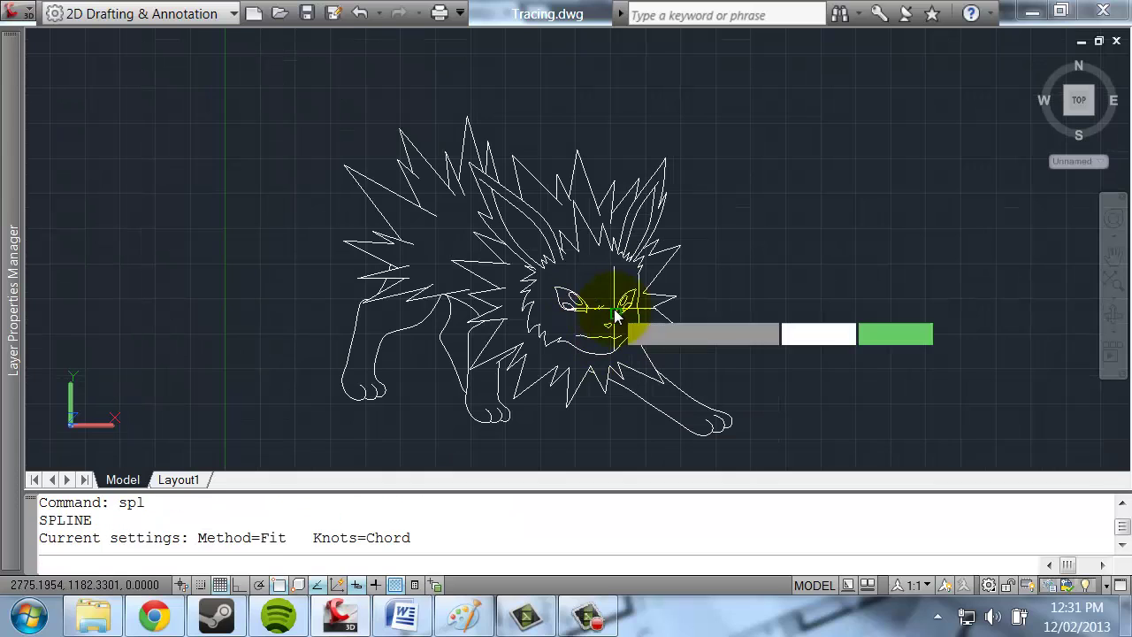
key("Escape")
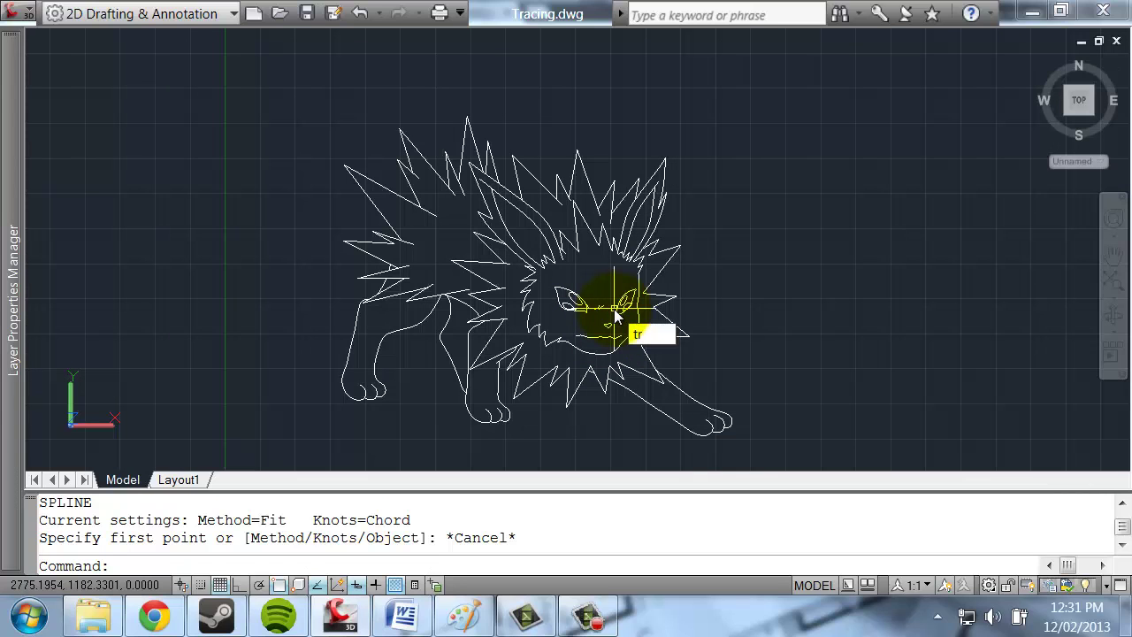
type("tr")
key("Return")
key("Escape")
middle_click_drag(607, 309, 654, 356)
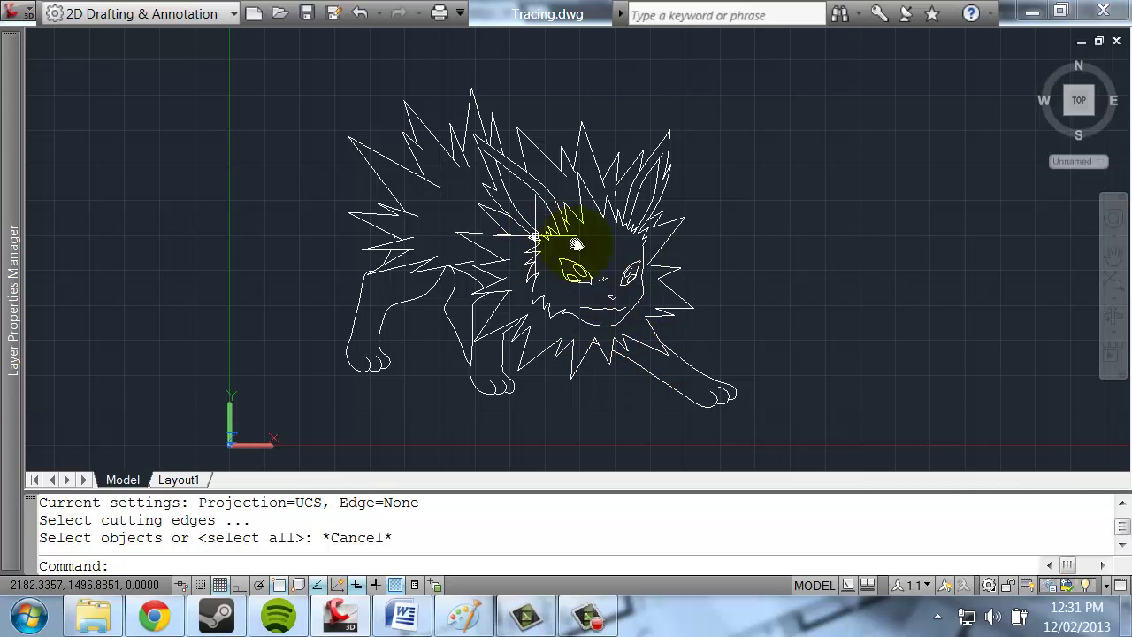
mouse_move(568, 239)
middle_mouse_down()
mouse_move(808, 298)
mouse_move(491, 190)
middle_mouse_up()
mouse_move(469, 228)
middle_mouse_down()
mouse_move(594, 240)
mouse_move(568, 240)
mouse_move(790, 404)
middle_mouse_up()
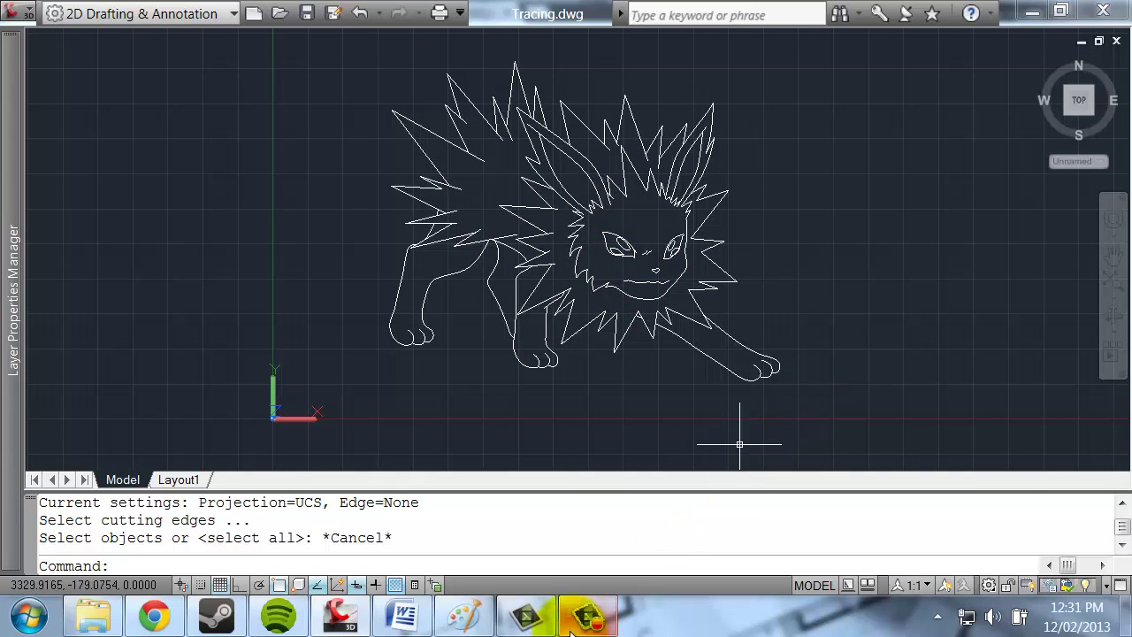